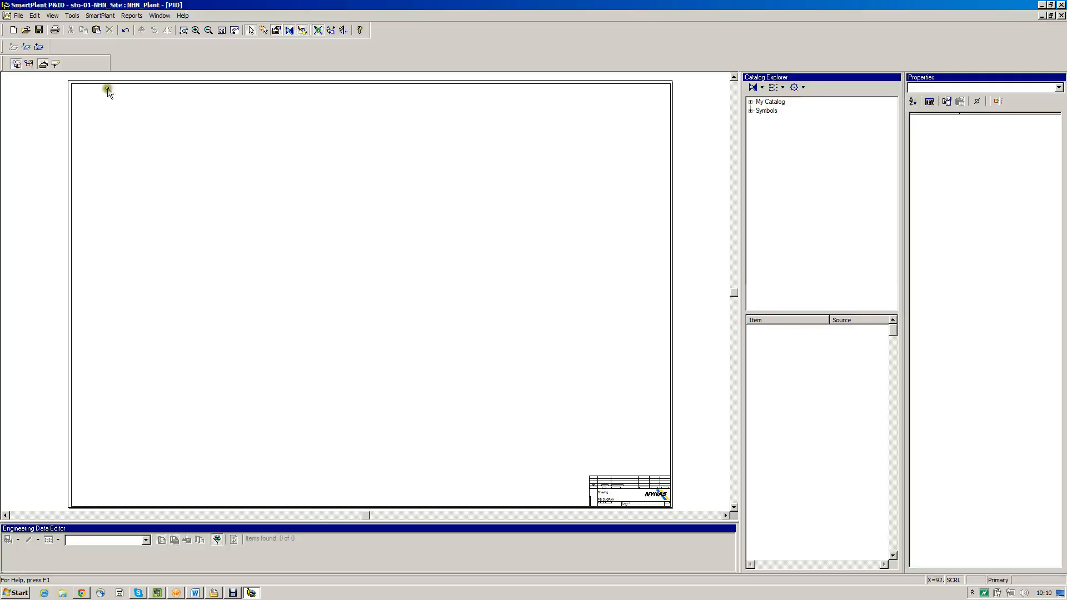
Dock the two lower toolbars beside the main toolbar in the top row and fit the whole drawing sheet in view
left_click(2, 71)
left_click_drag(2, 71, 454, 35)
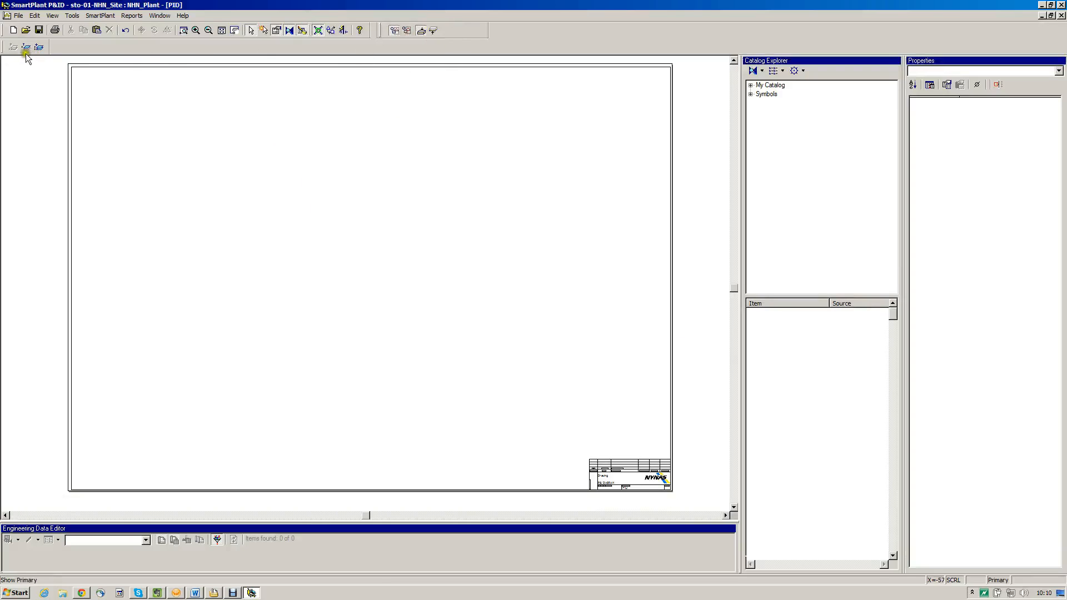
left_click(528, 36)
left_click_drag(529, 36, 606, 34)
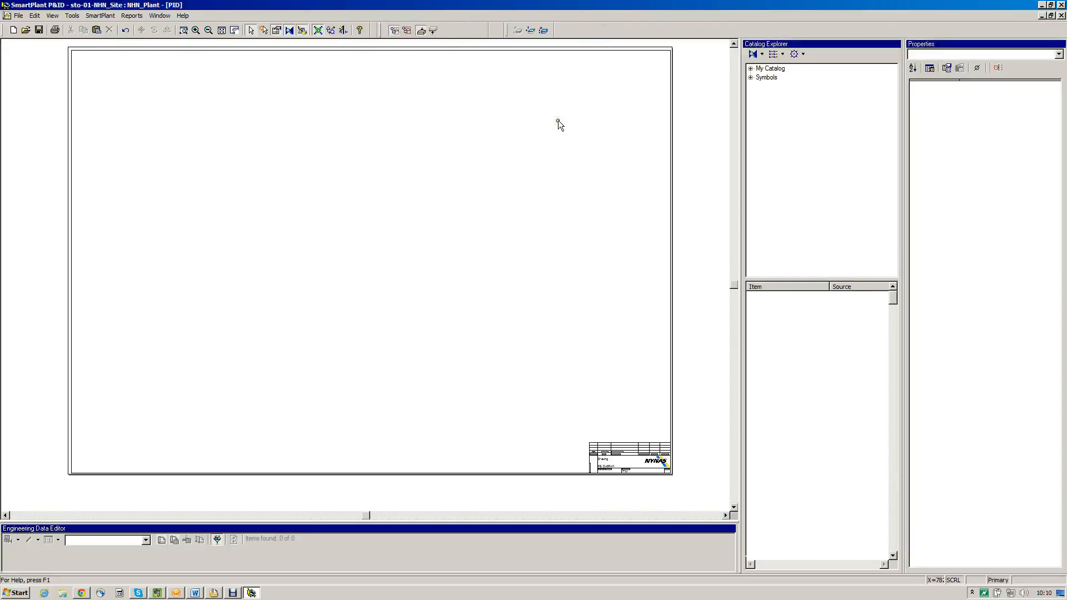
left_click(264, 33)
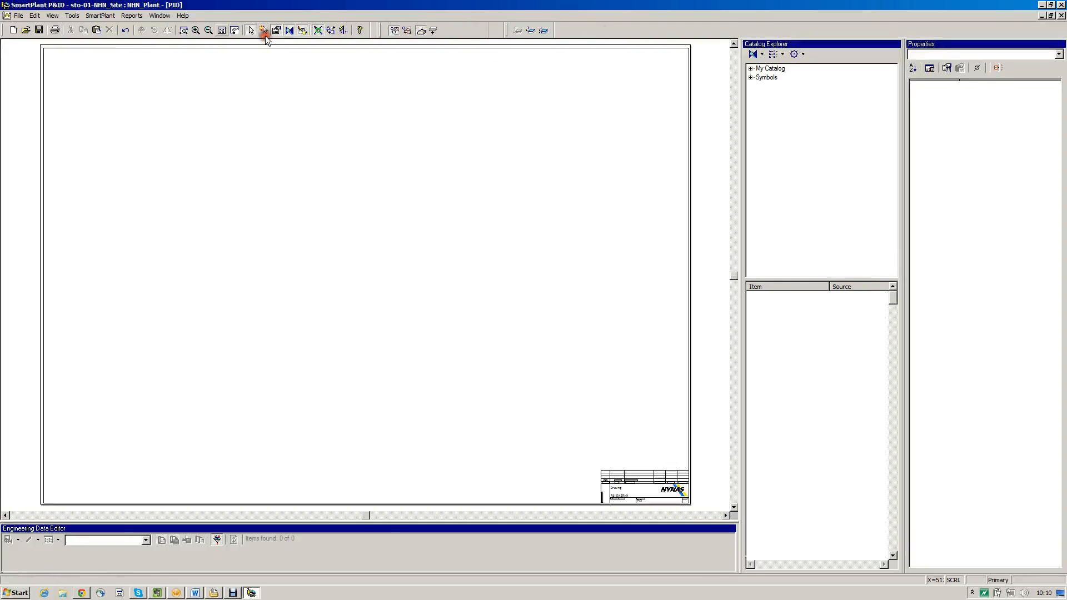
left_click(20, 17)
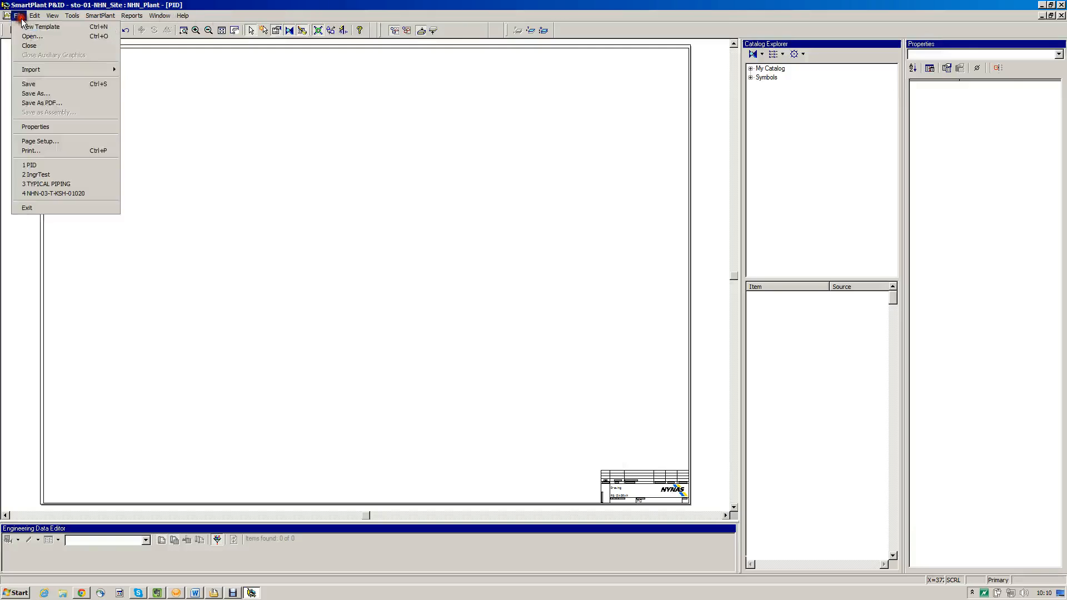
left_click(279, 5)
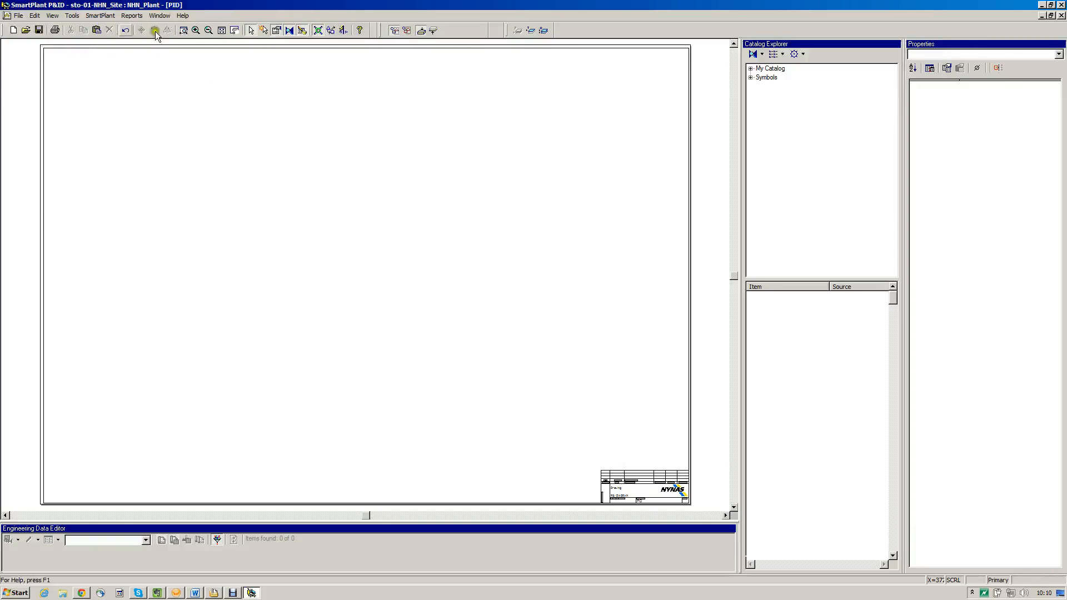
left_click(325, 31)
left_click(235, 30)
mouse_move(282, 169)
left_mouse_down()
mouse_move(339, 190)
mouse_move(362, 214)
mouse_move(257, 150)
left_mouse_up()
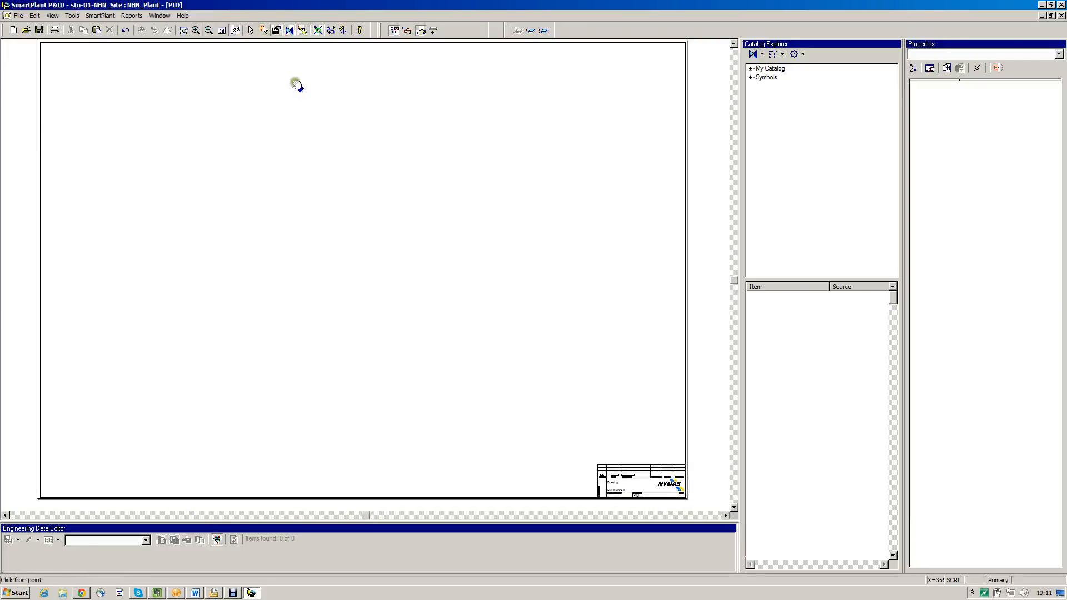
right_click(268, 40)
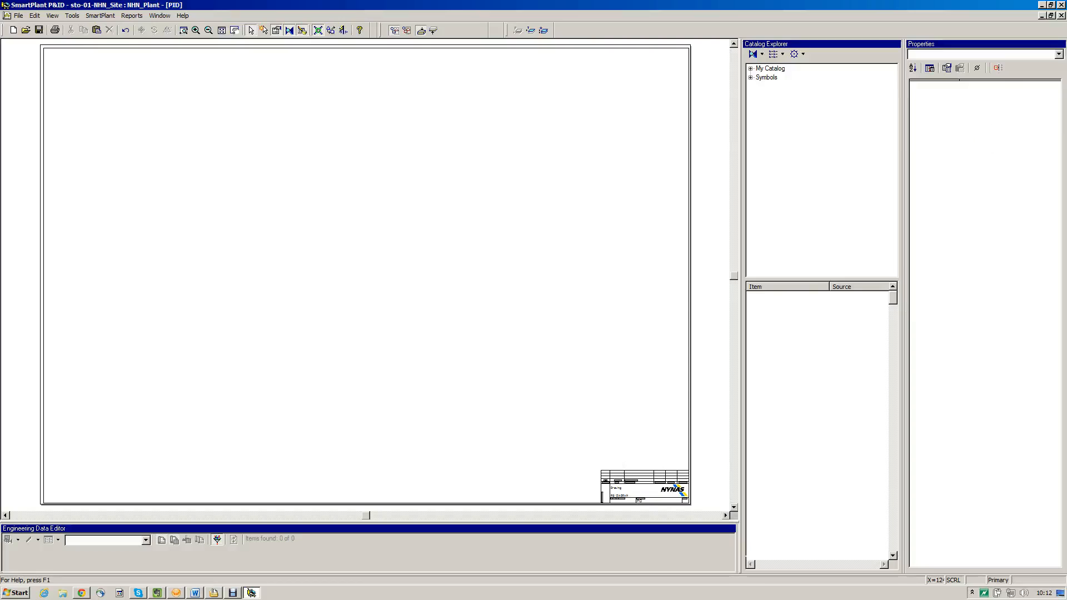
Examine the Assemblies and Design symbol folders in the catalog, including the items in the Graphics subfolder
left_click(901, 92)
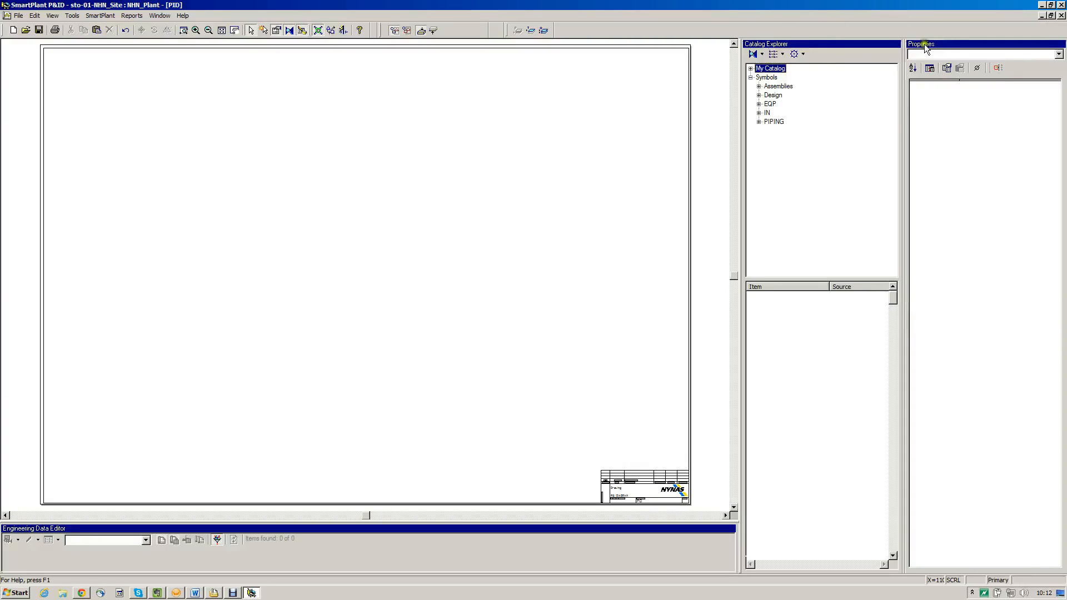
left_click(911, 115)
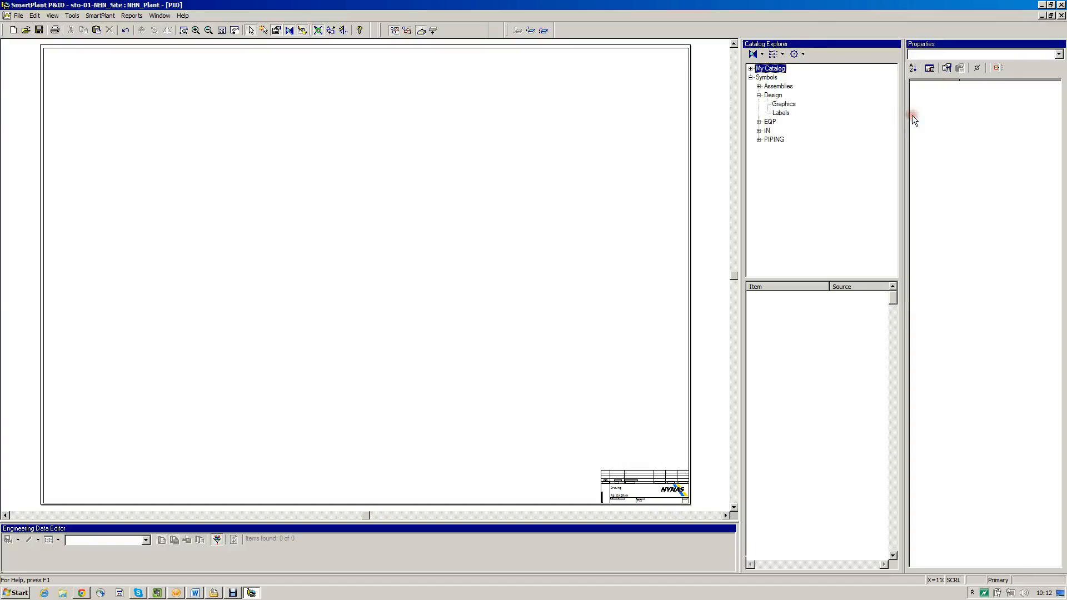
left_click(926, 115)
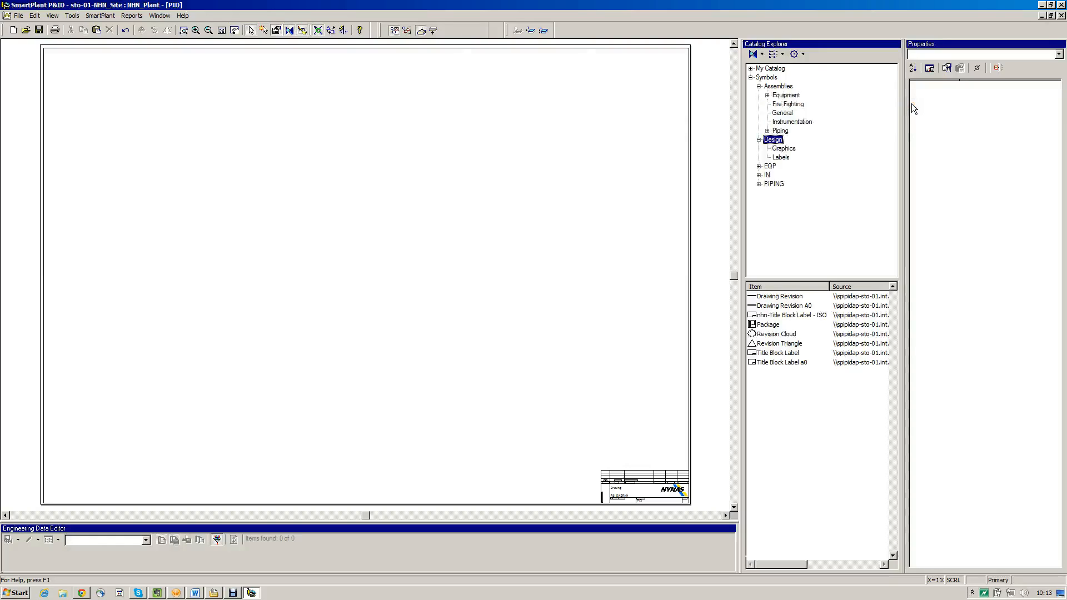
left_click(911, 103)
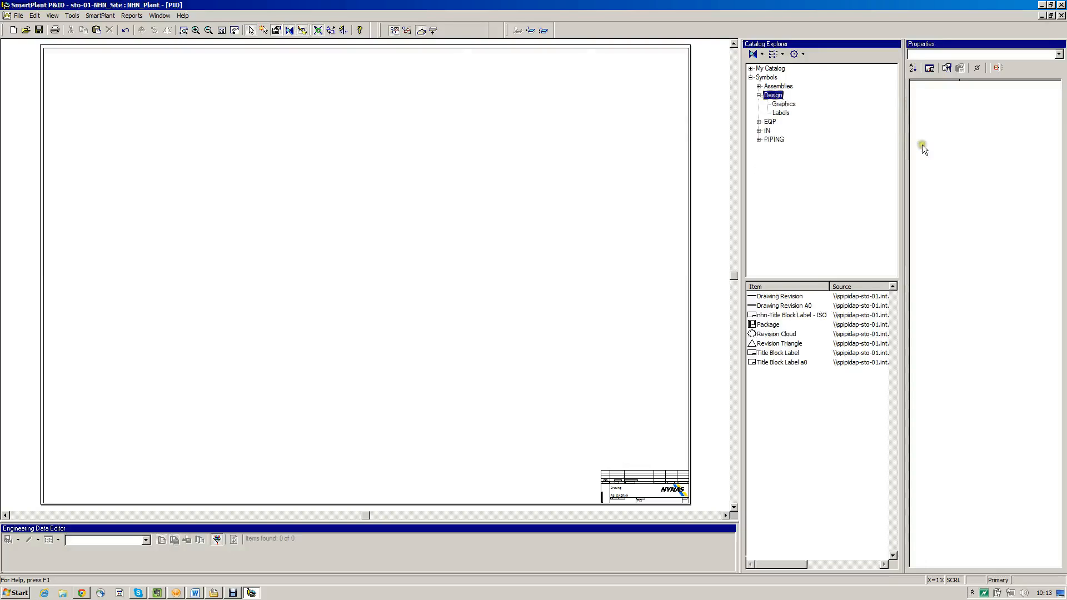
left_click(944, 125)
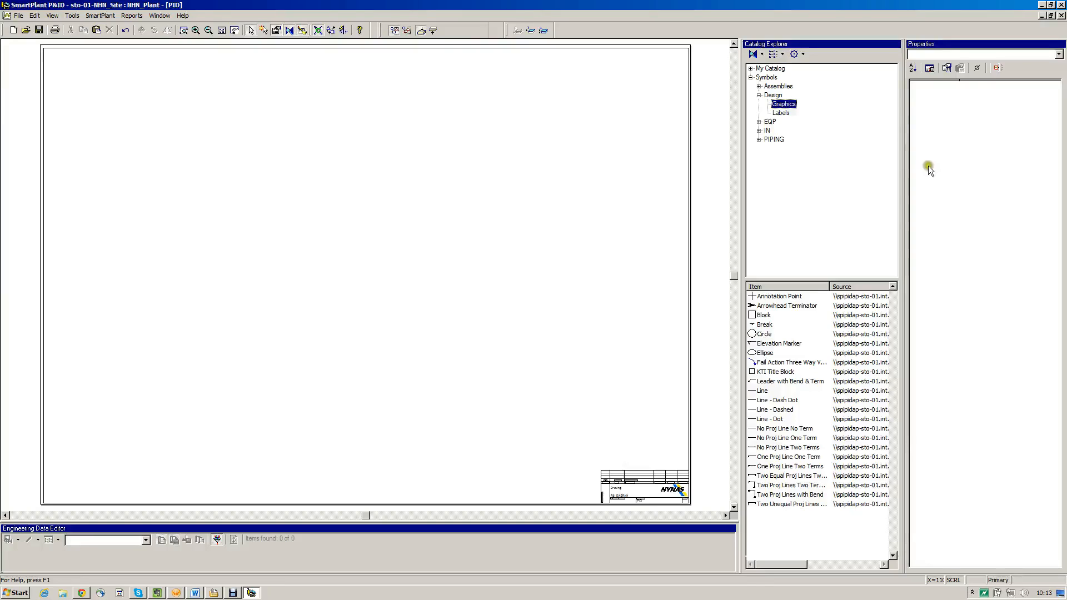
left_click(911, 115)
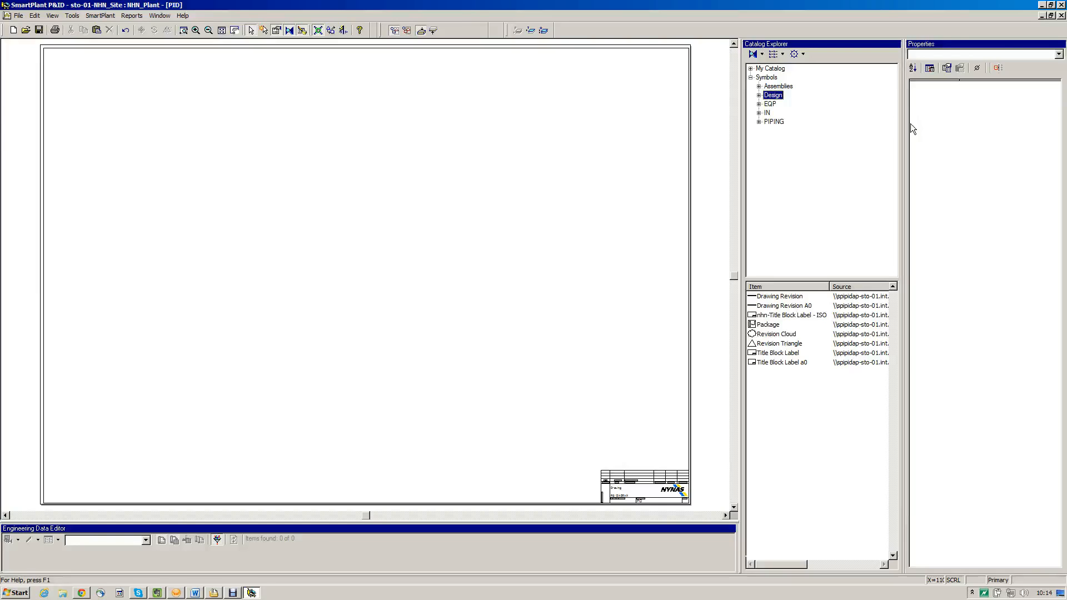
Expand the EQP, IN and PIPING symbol folders and review the subfolders and items each contains
left_click(910, 123)
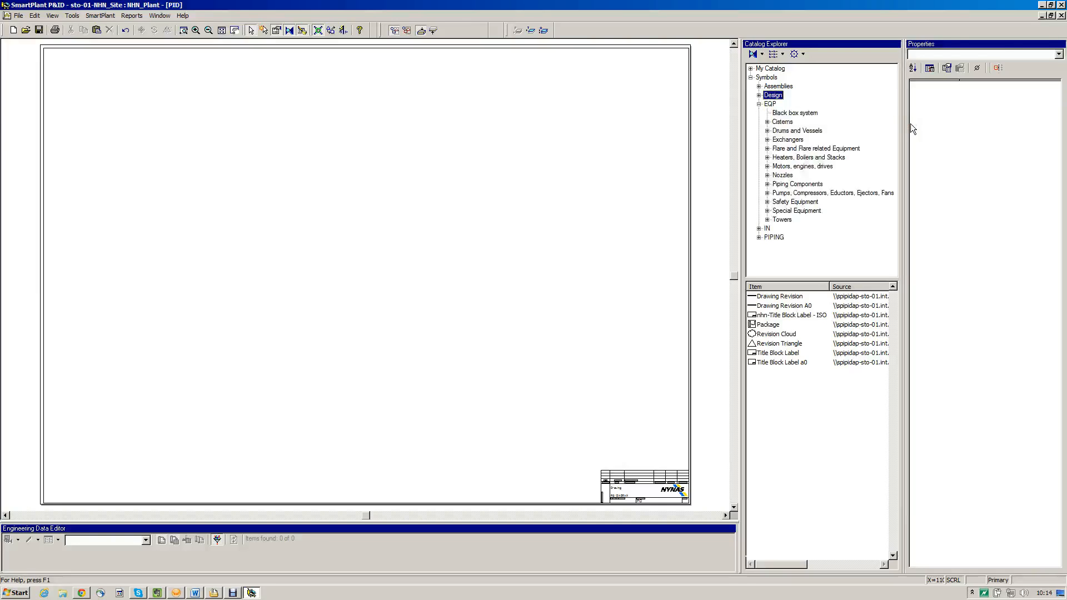
left_click(911, 274)
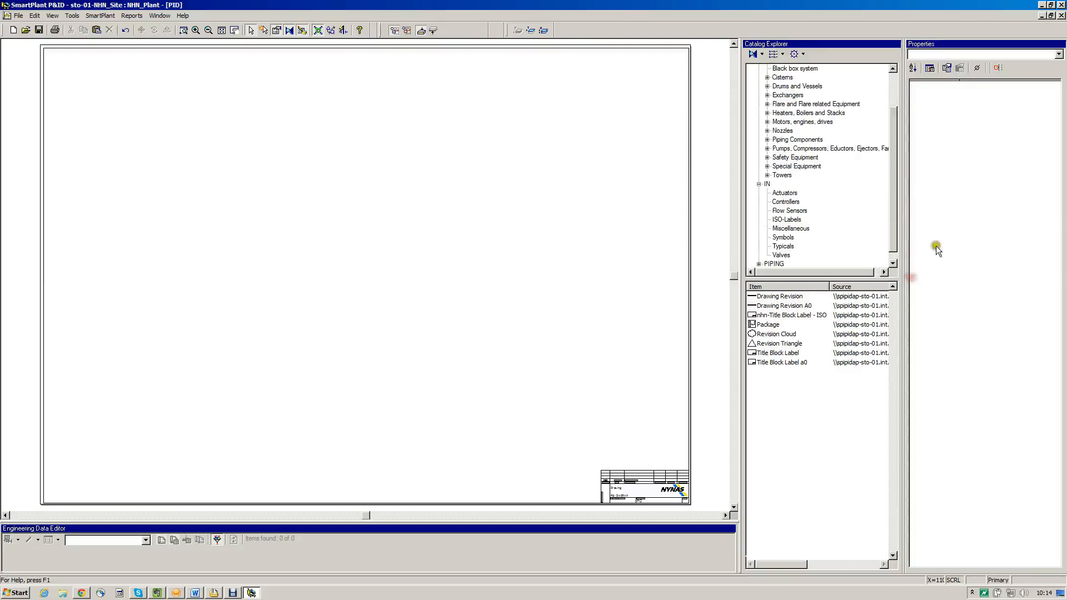
left_click(911, 307)
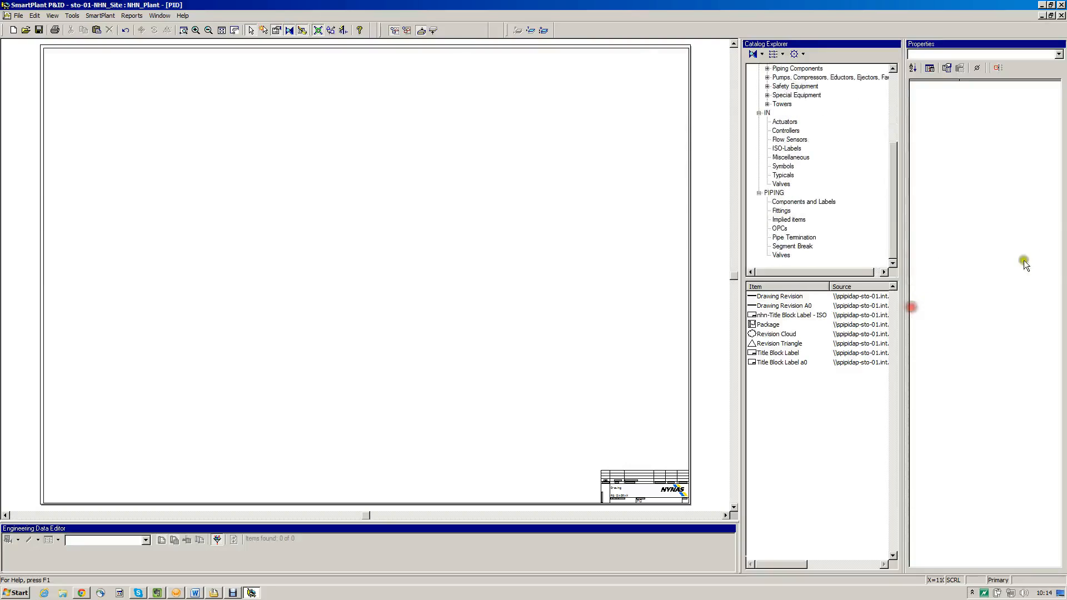
scroll(1030, 251, "up", 5)
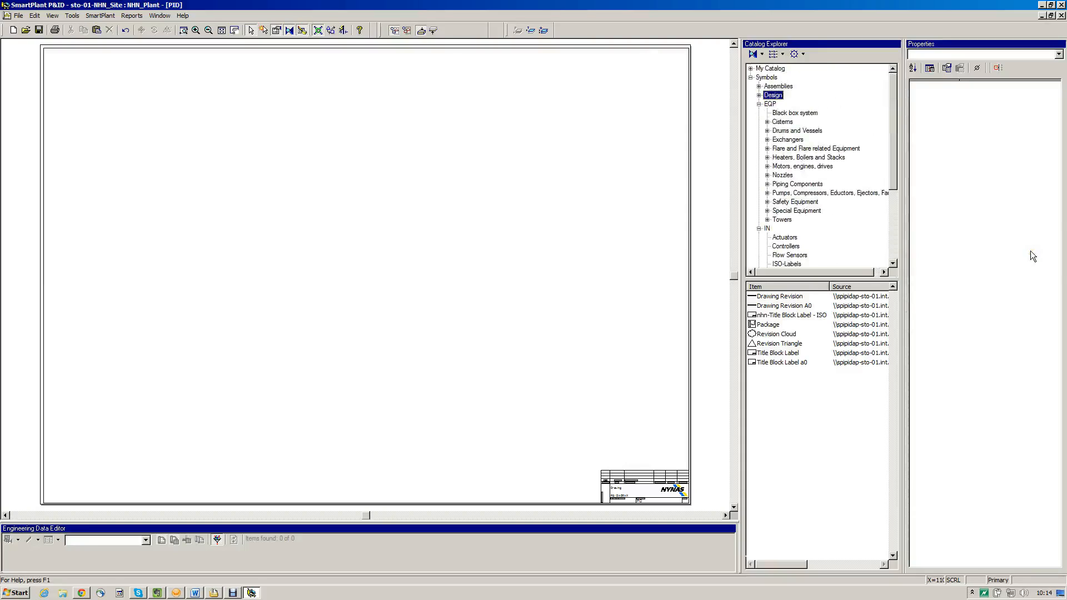
key("Down")
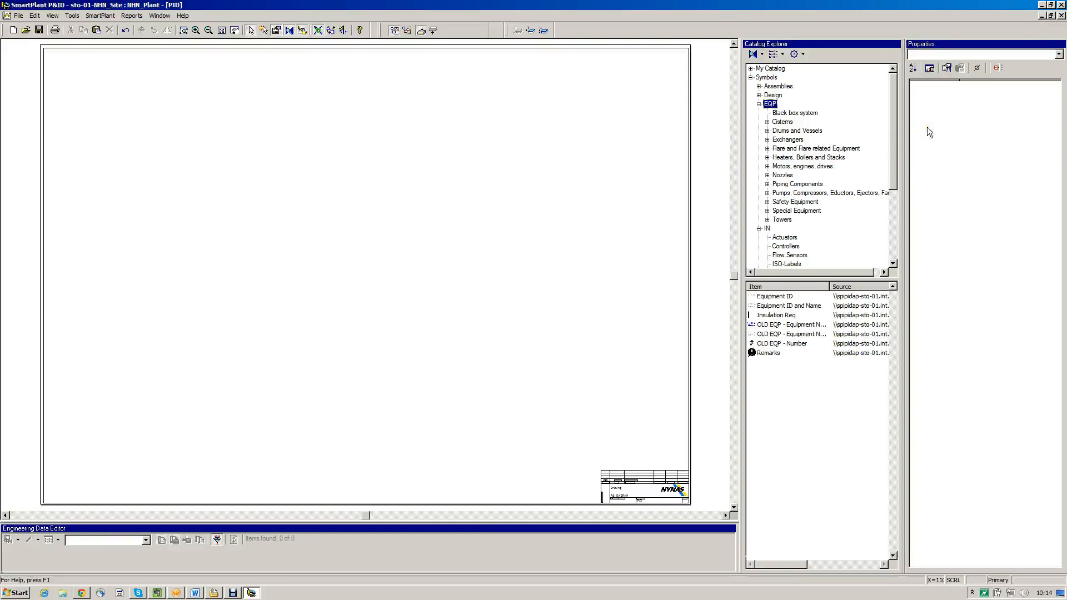
left_click(921, 276)
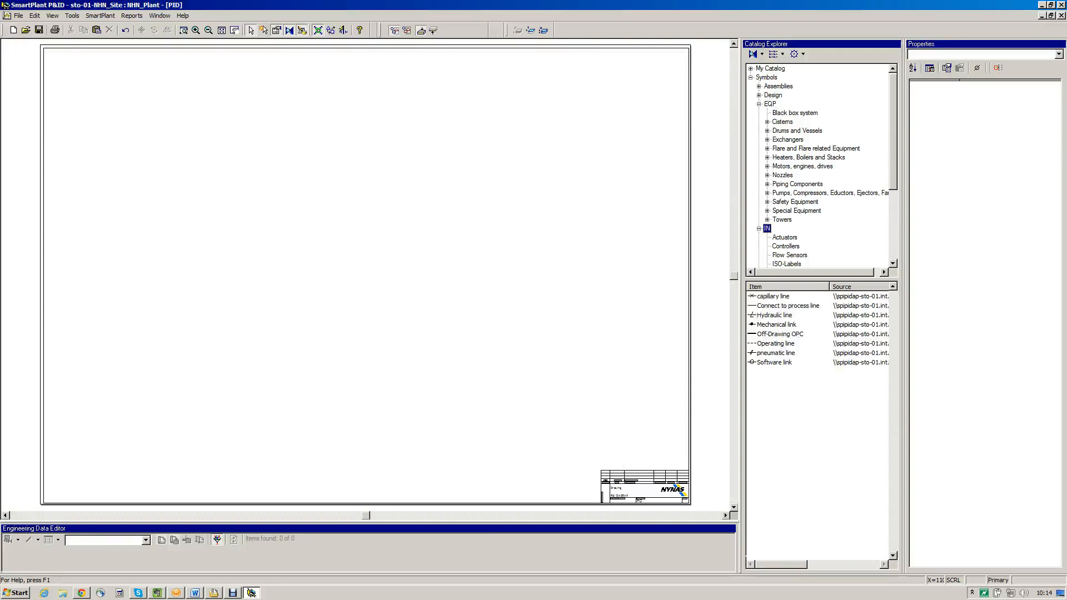
scroll(819, 166, "down", 3)
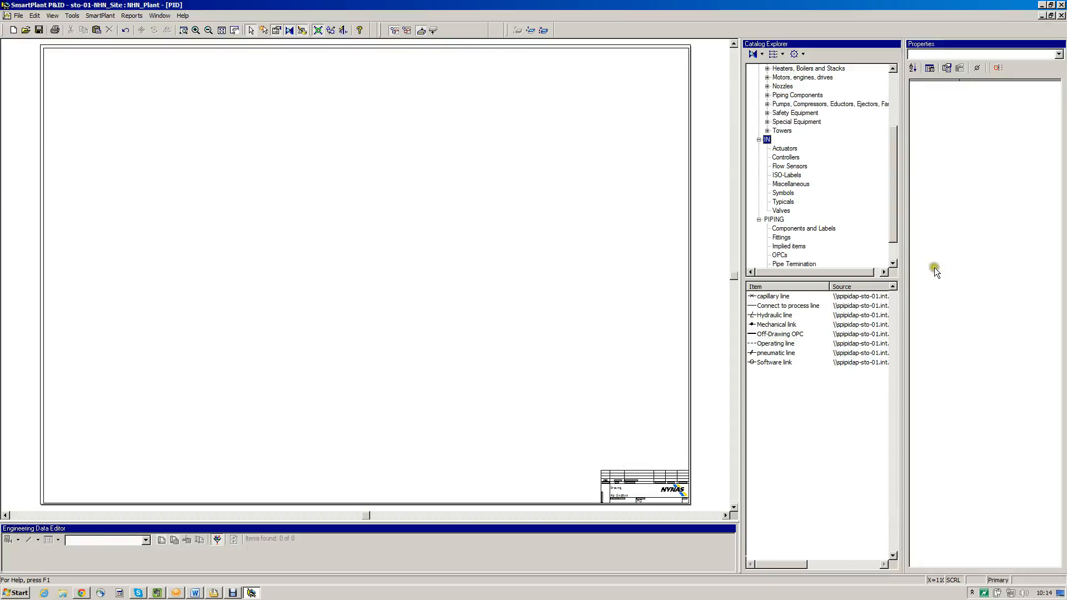
left_click(776, 220)
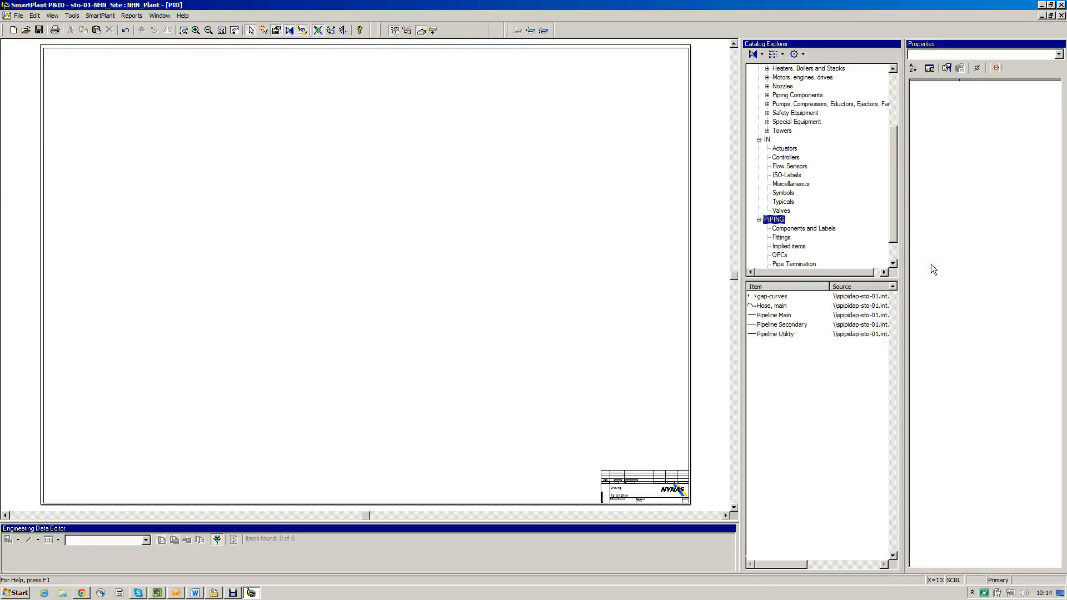
left_click_drag(893, 184, 893, 131)
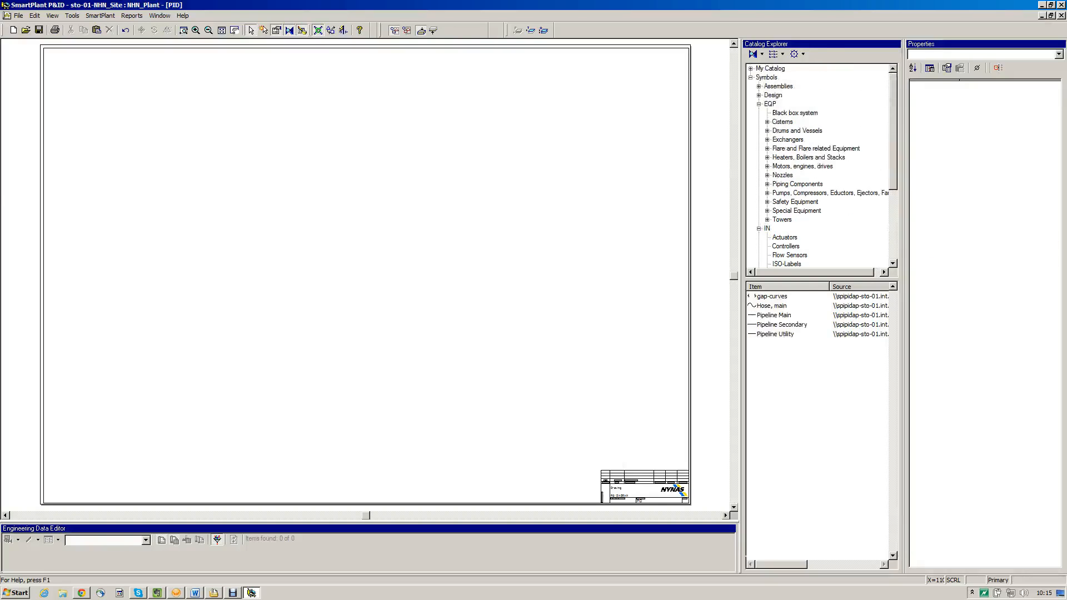
Place a Cistern near the left edge of the drawing sheet and a PP - Centrifugal Pump to the right of it
left_click(770, 104)
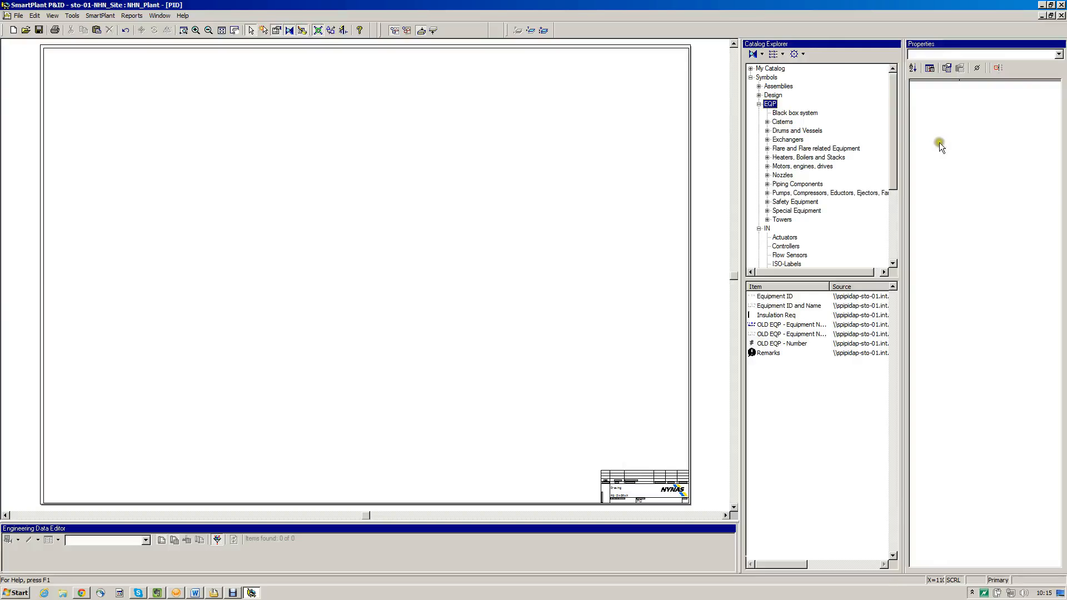
left_click(939, 147)
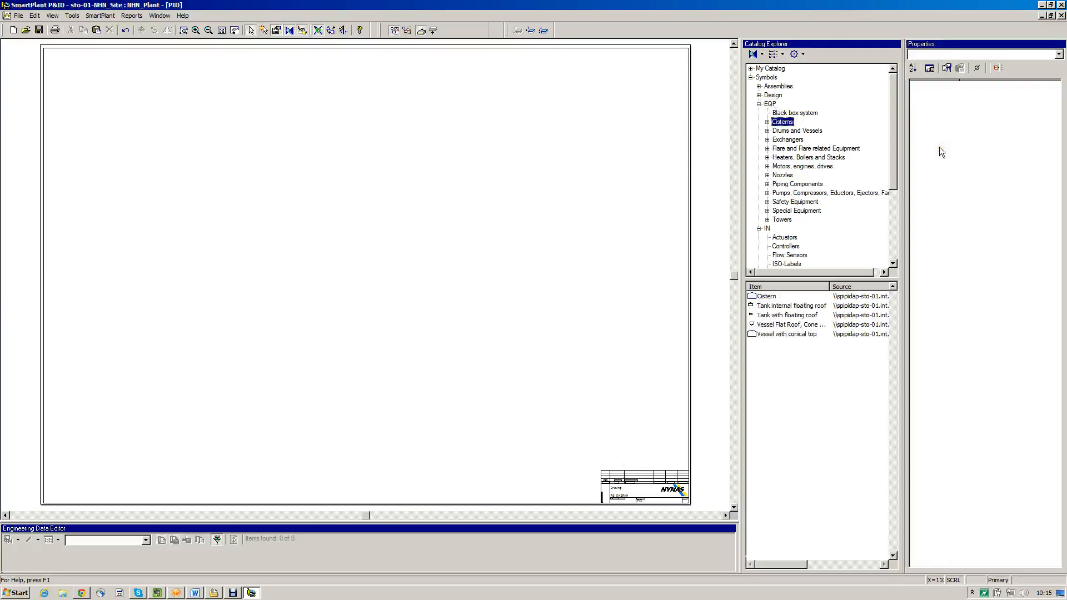
left_click(918, 353)
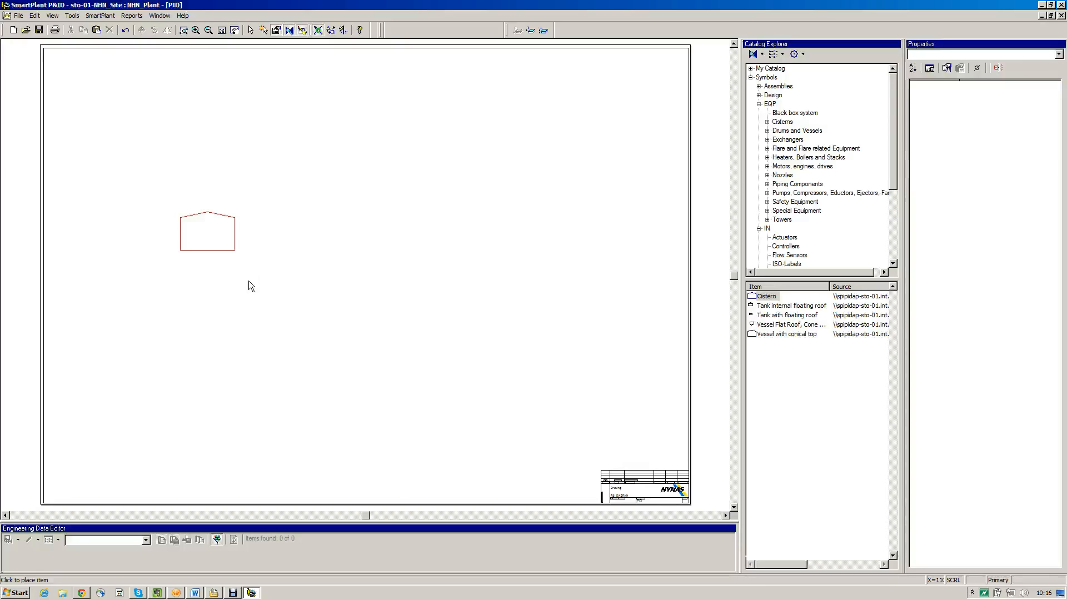
left_click(132, 358)
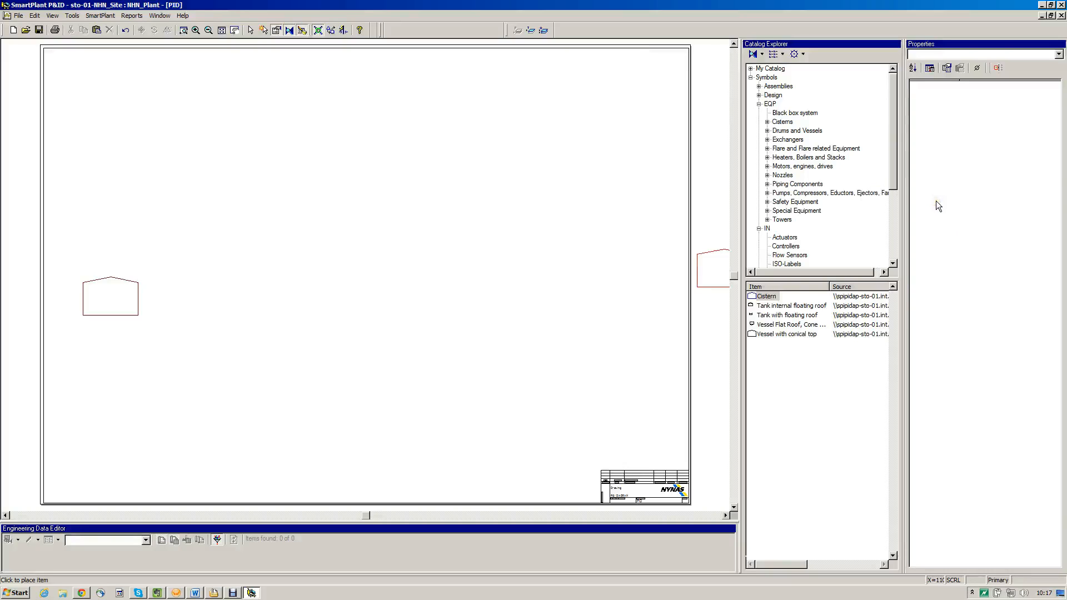
left_click(919, 233)
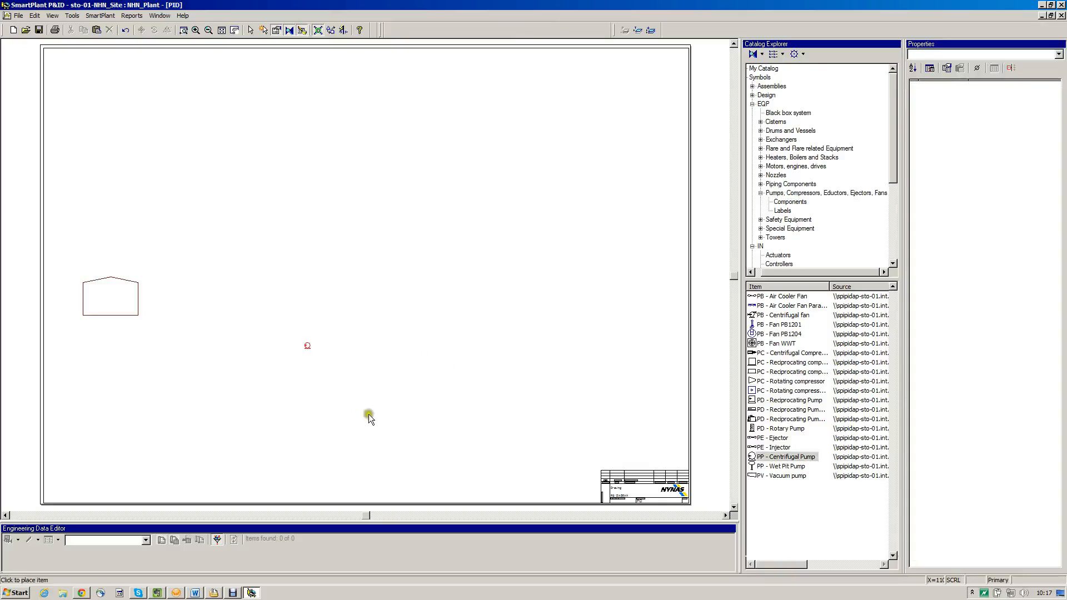
left_click(238, 375)
Place a TT - Kettle boiler from the Exchangers symbols to the right of and slightly above the centrifugal pump, and end placement
left_click(915, 169)
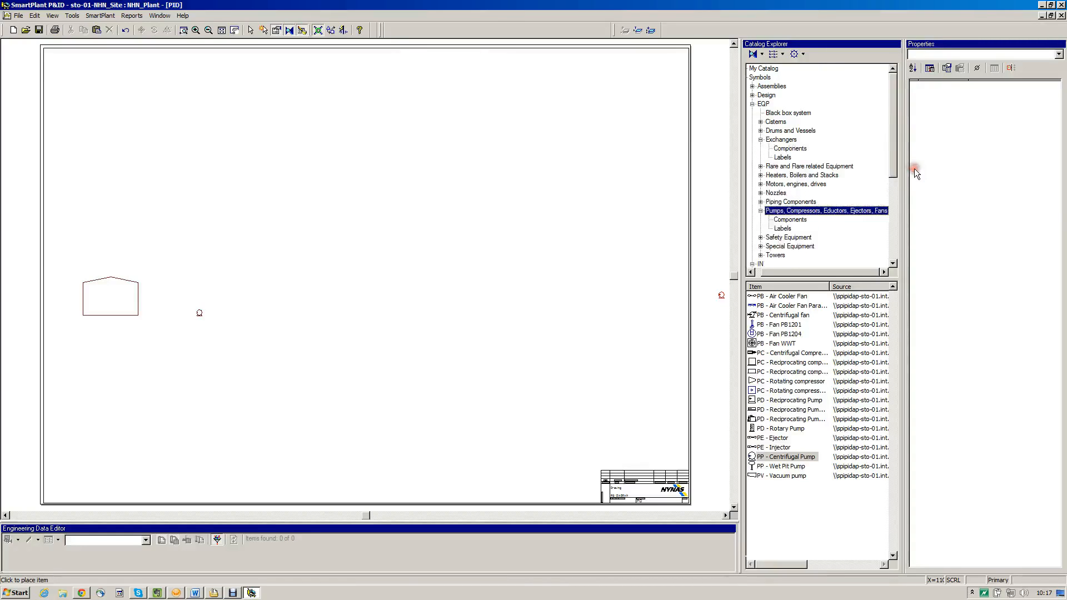
left_click(930, 167)
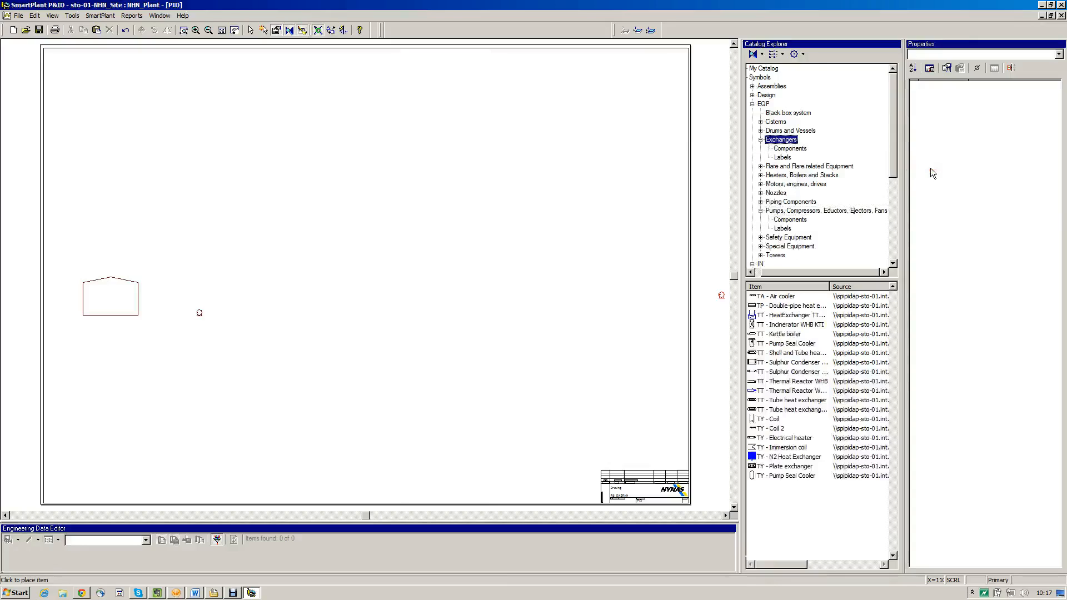
left_click(946, 400)
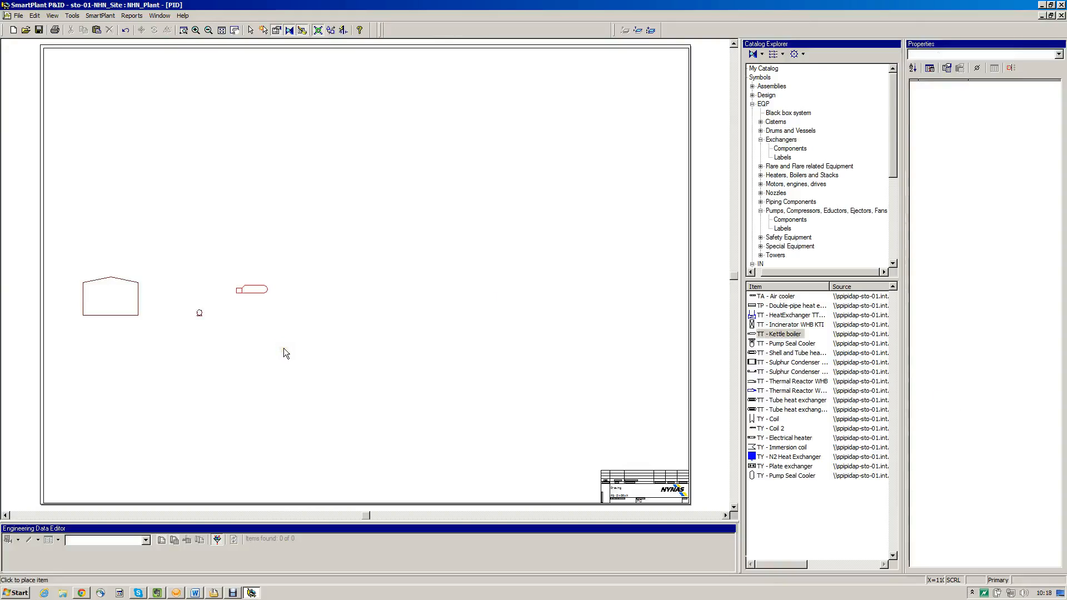
left_click(283, 348)
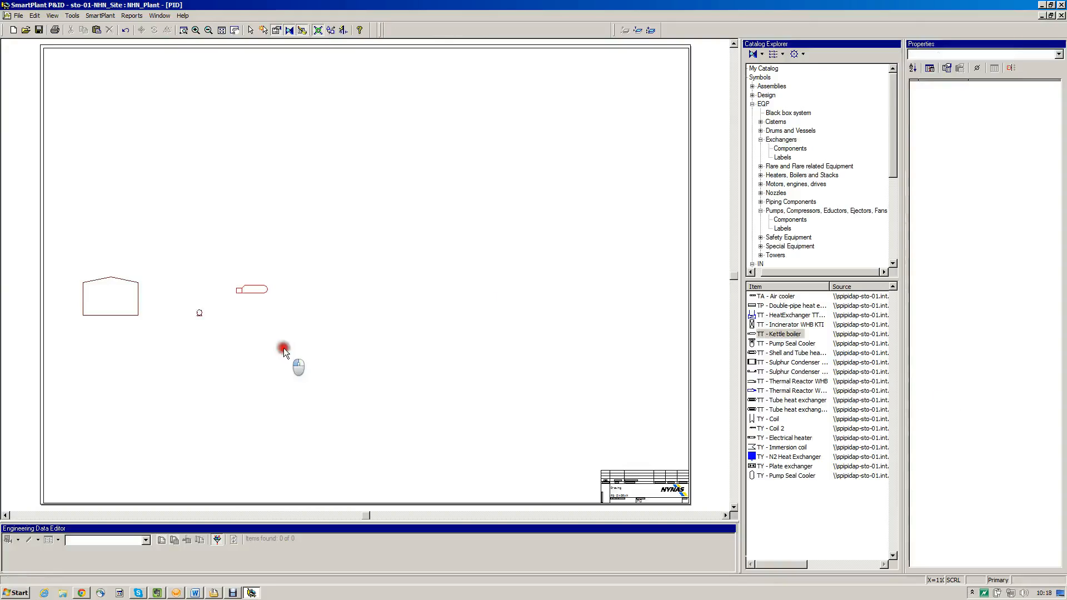
right_click(484, 371)
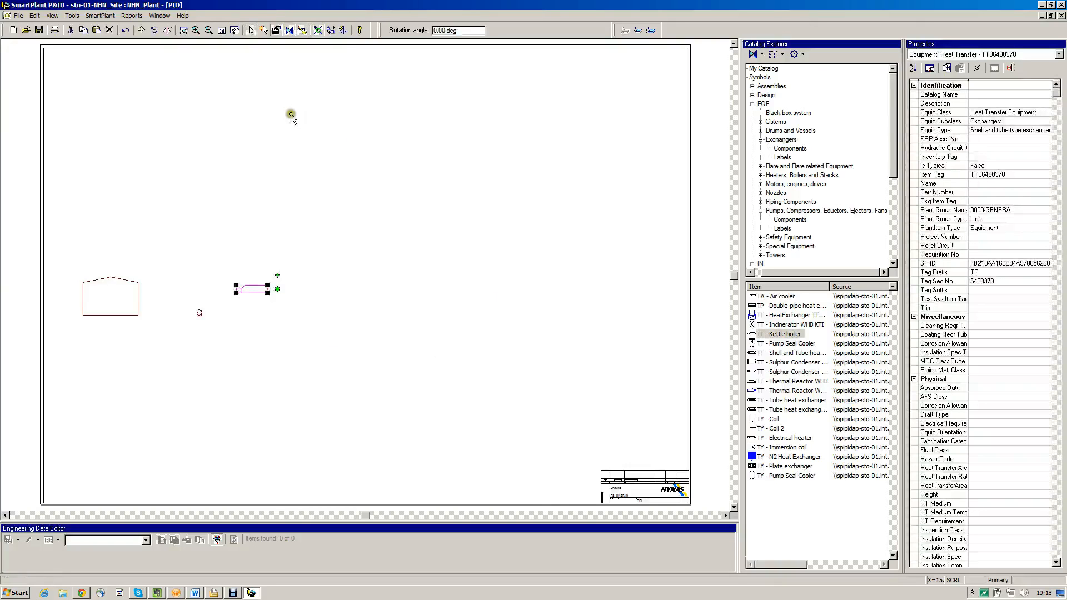
Zoom in on the cistern, pump and kettle boiler and hide the drawing grid
left_click(184, 30)
left_click_drag(85, 255, 342, 416)
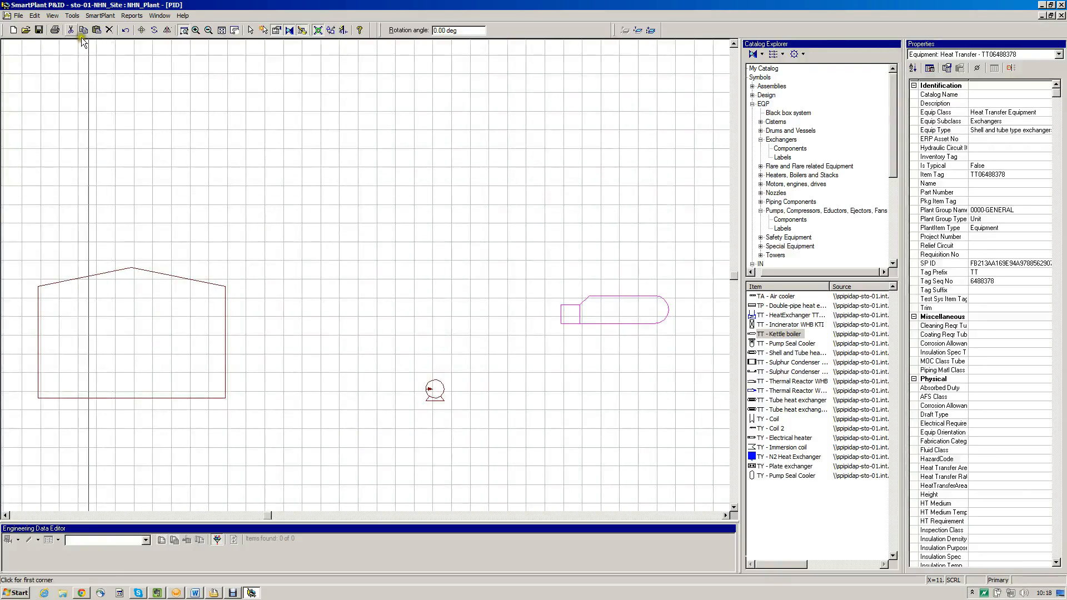
left_click(54, 17)
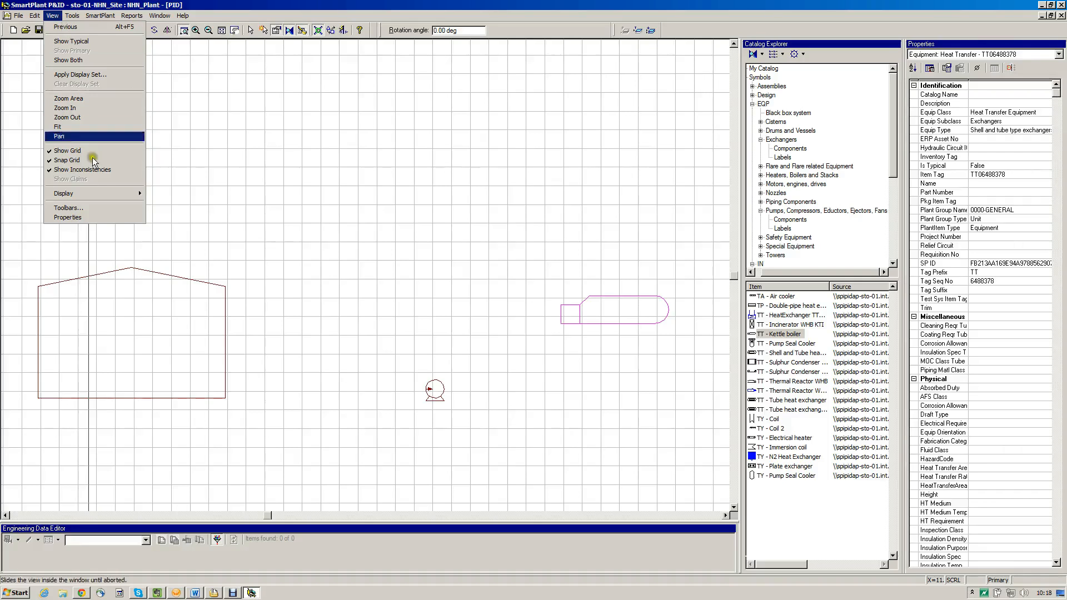
key("Return")
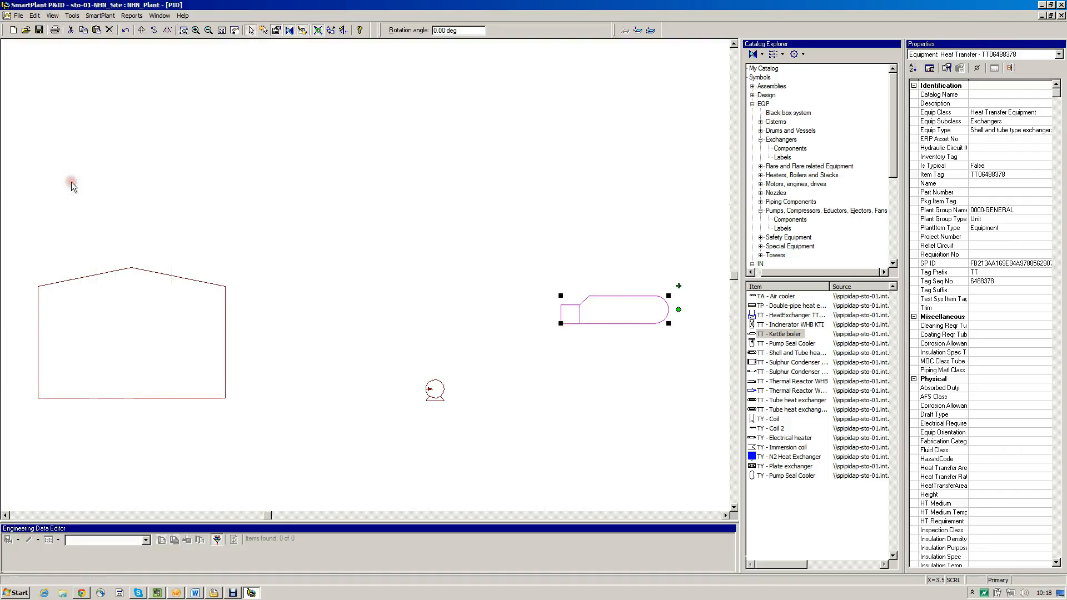
Show the drawing grid with grid snapping left on, and review the remaining display options
left_click(58, 16)
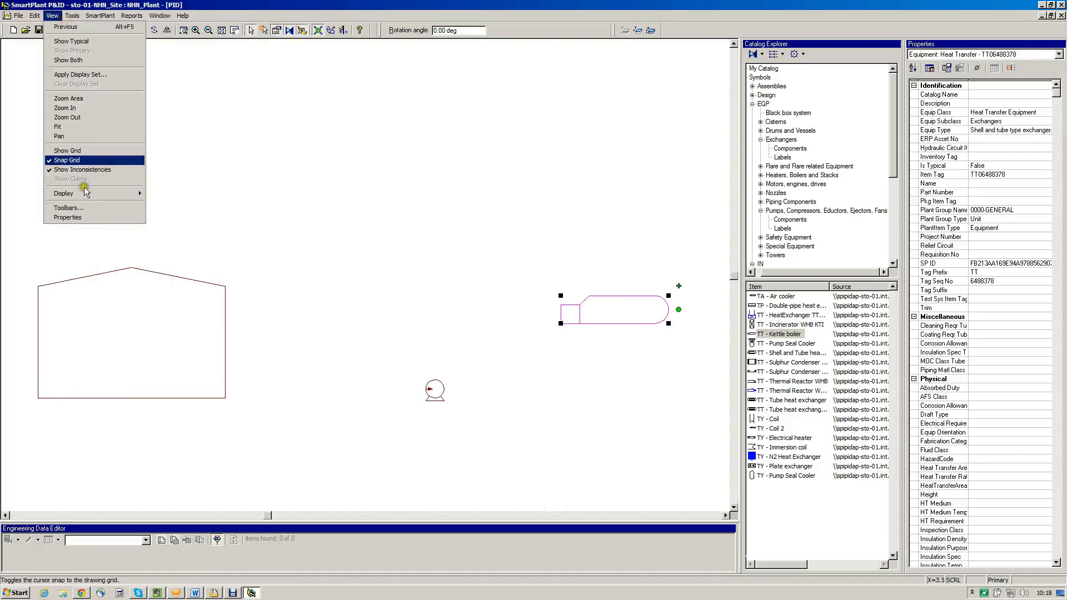
key("Return")
left_click(57, 17)
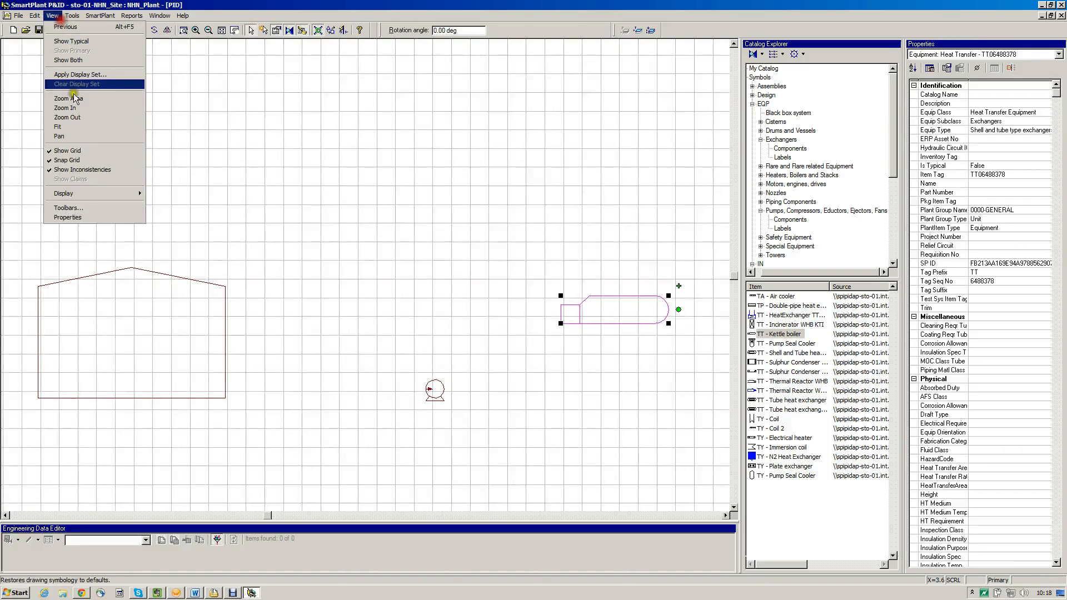
left_click(89, 205)
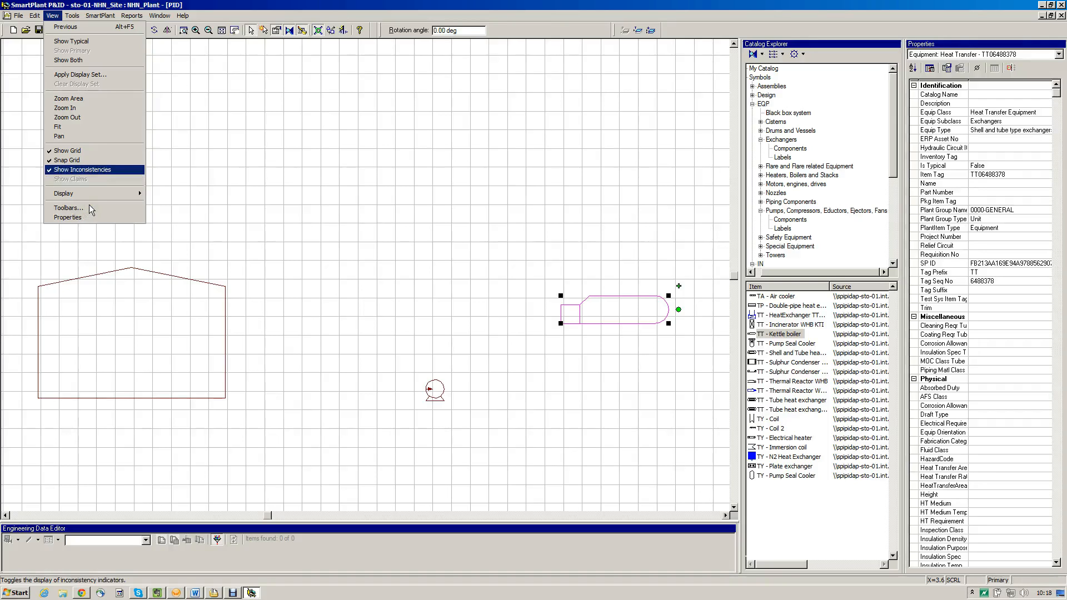
left_click(201, 101)
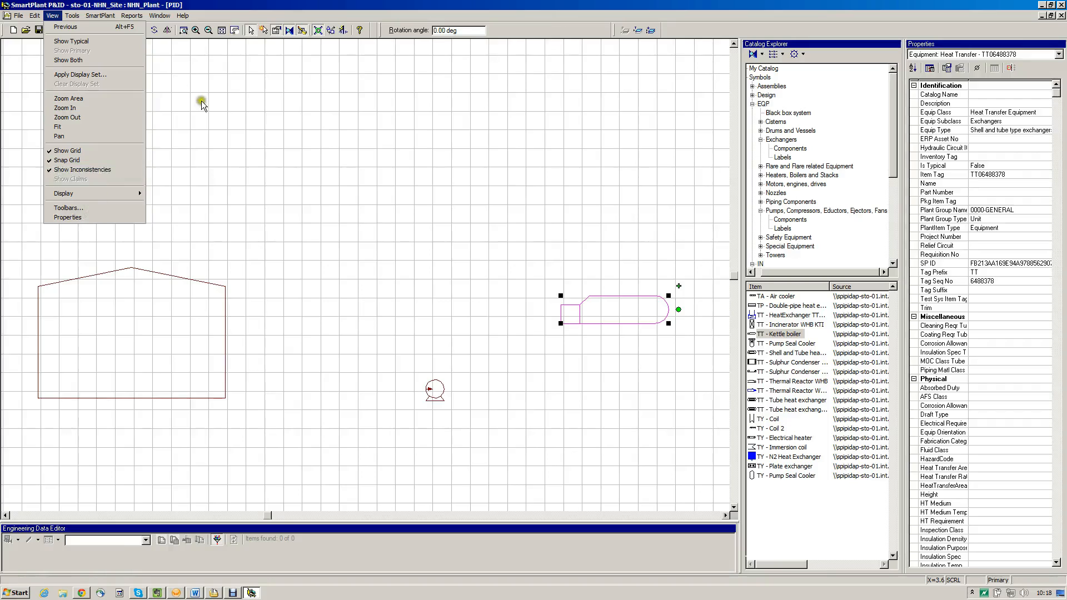
Enlarge the centrifugal pump symbol toward its upper-left corner and undo the scaling
left_click(221, 30)
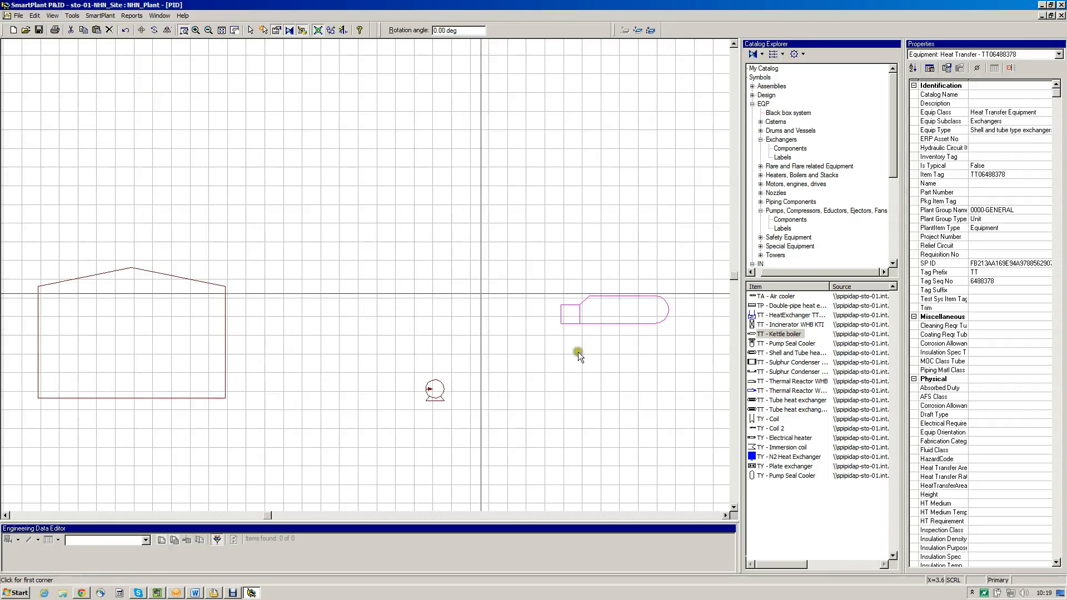
left_click_drag(377, 339, 569, 504)
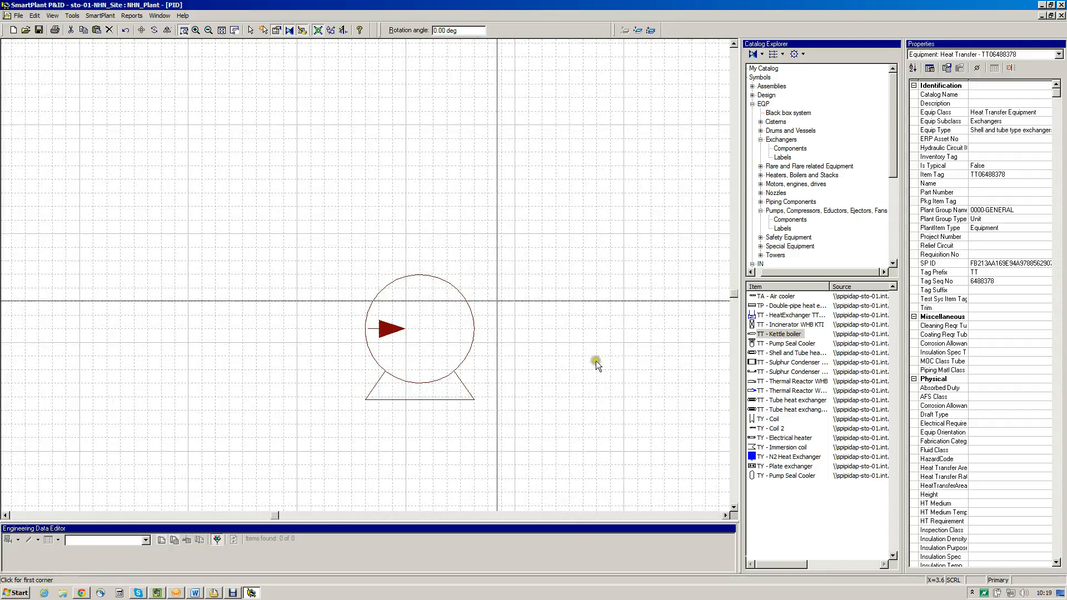
right_click(553, 305)
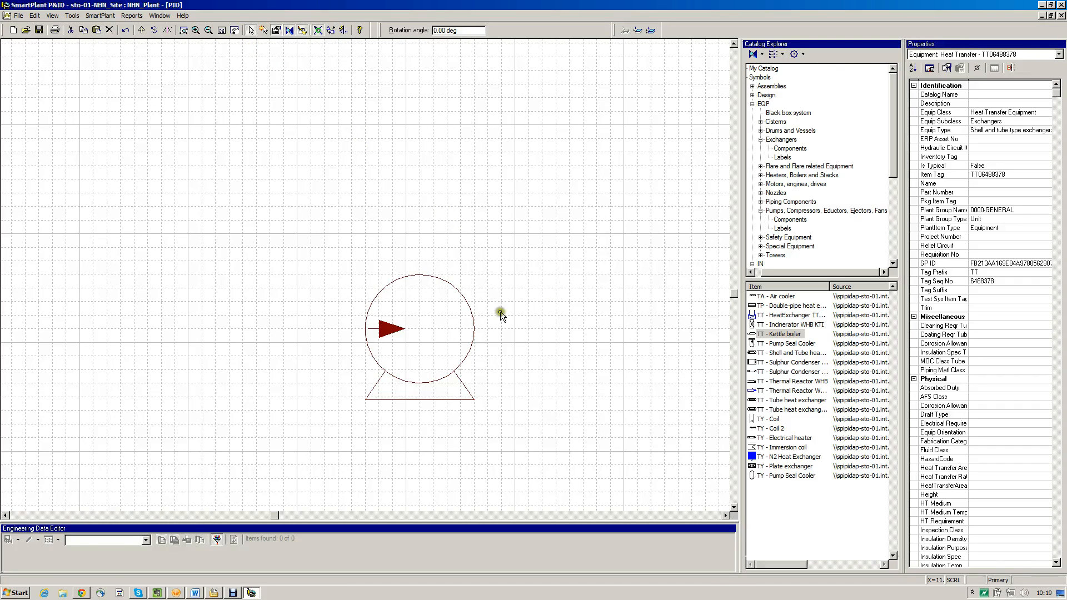
left_click(573, 380)
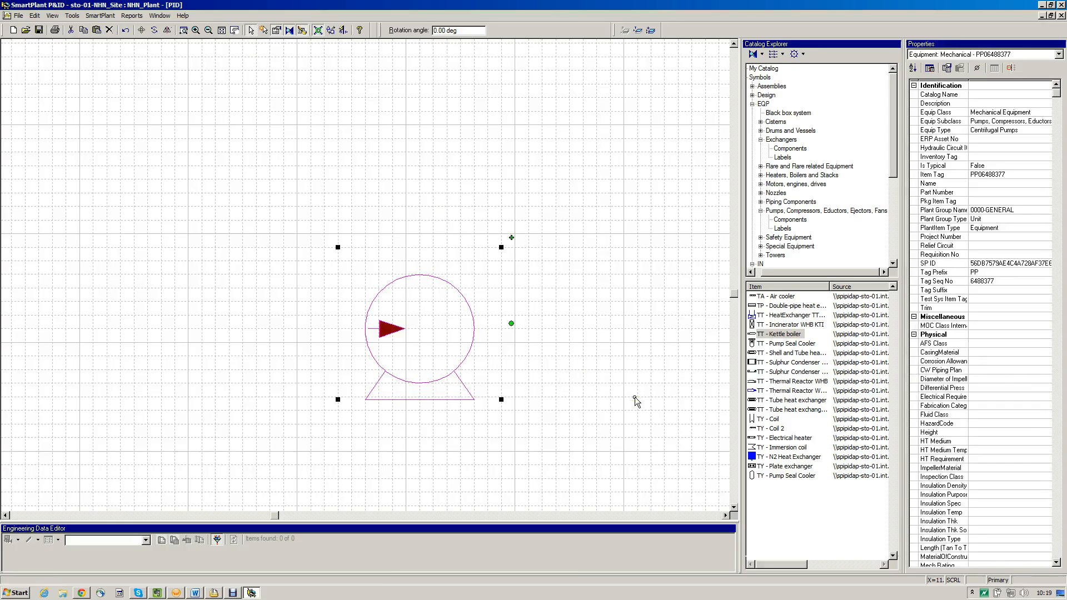
left_click(407, 297)
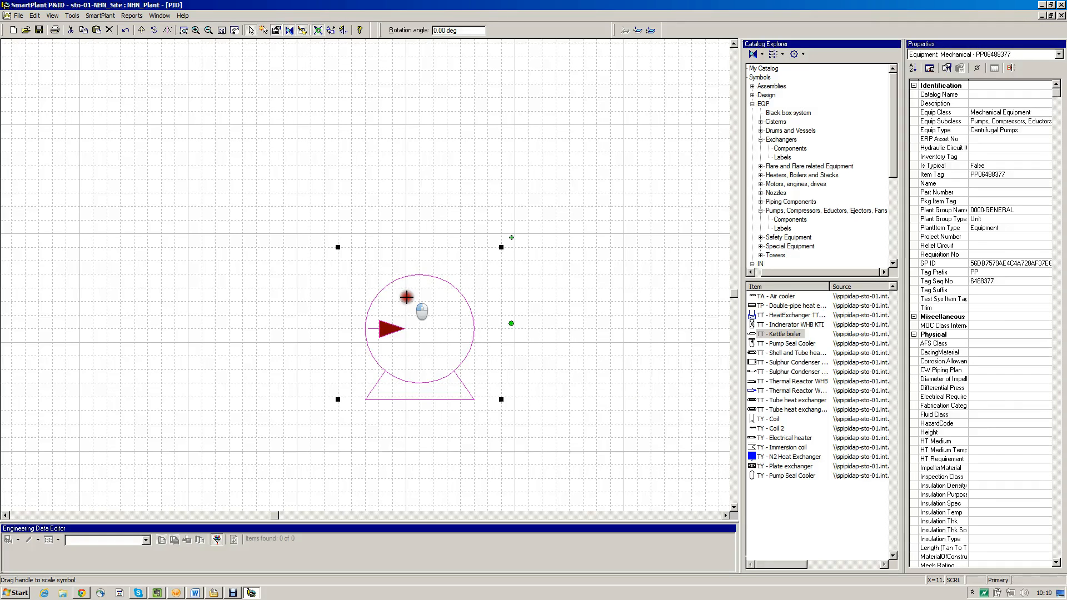
left_click_drag(407, 297, 307, 190)
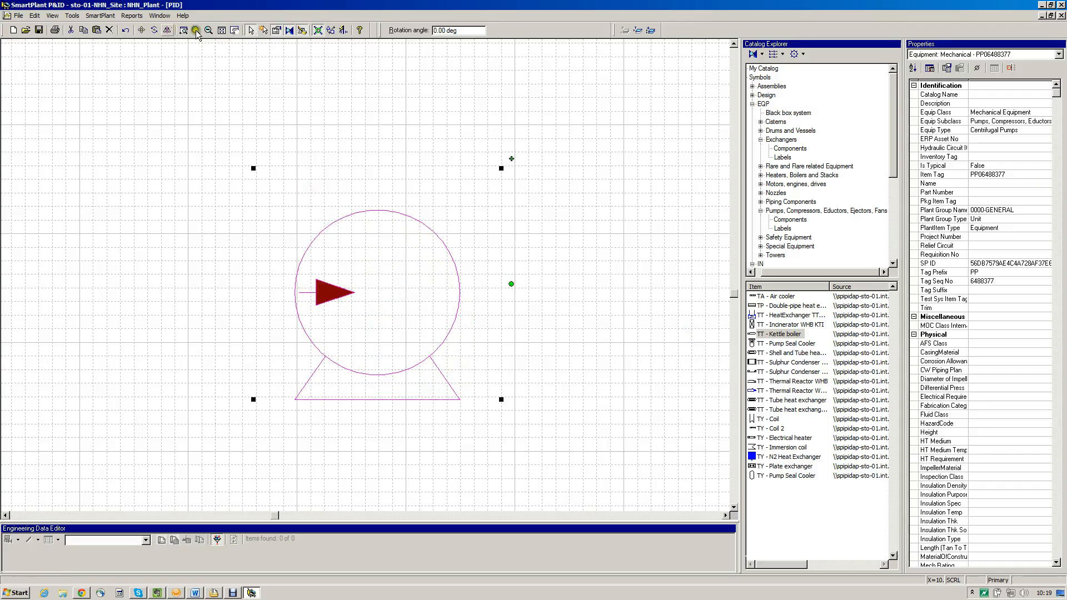
left_click(148, 35)
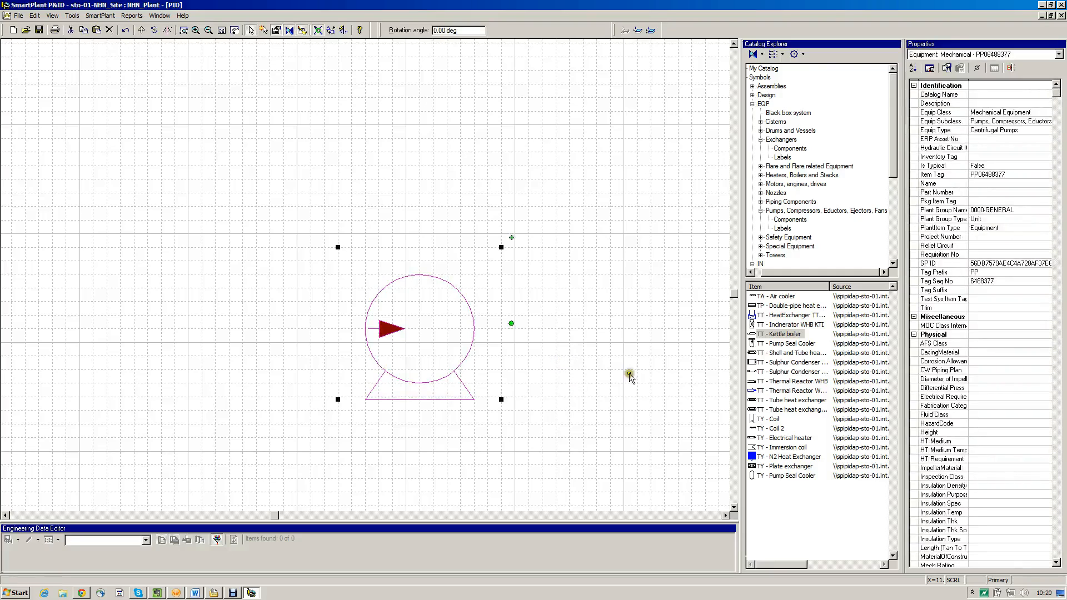
Mirror the centrifugal pump so its arrow faces the opposite way, and undo the mirroring
left_click(614, 284)
left_click_drag(614, 284, 427, 299)
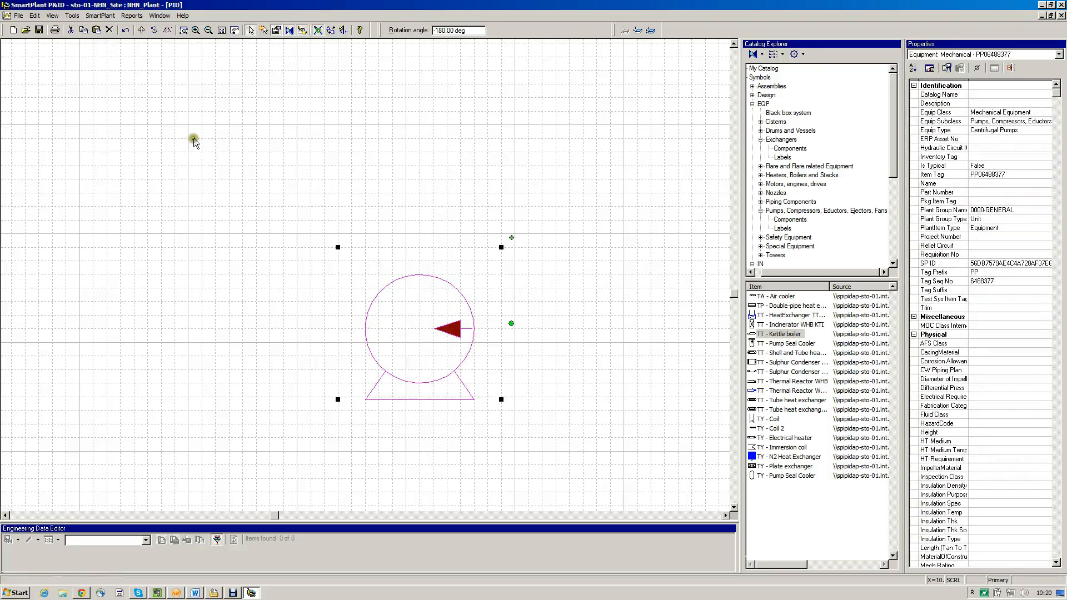
left_click(150, 40)
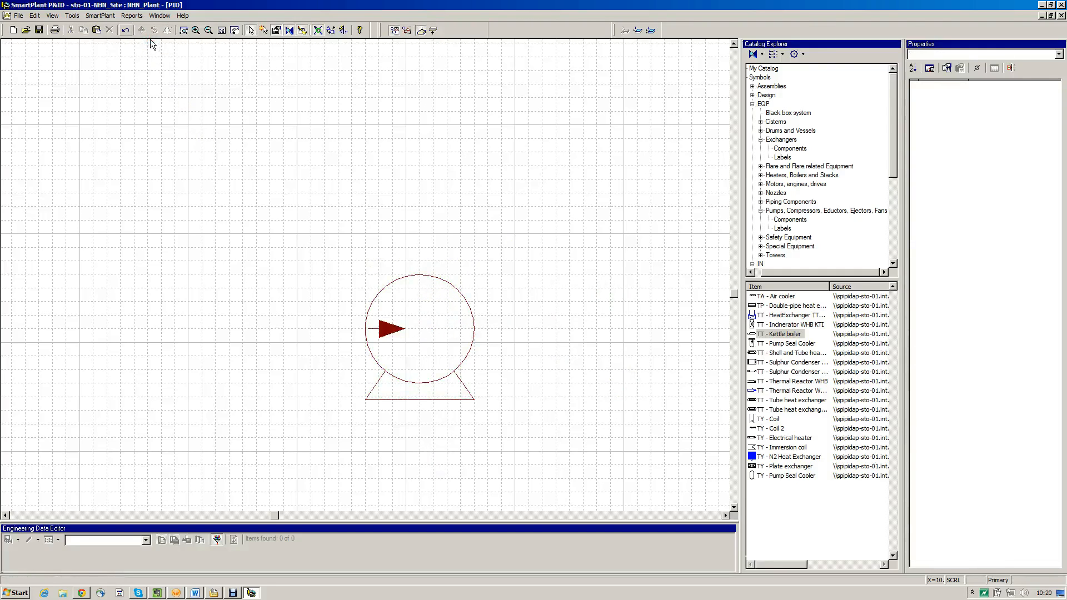
Try to rotate the centrifugal pump about its centre
left_click(554, 353)
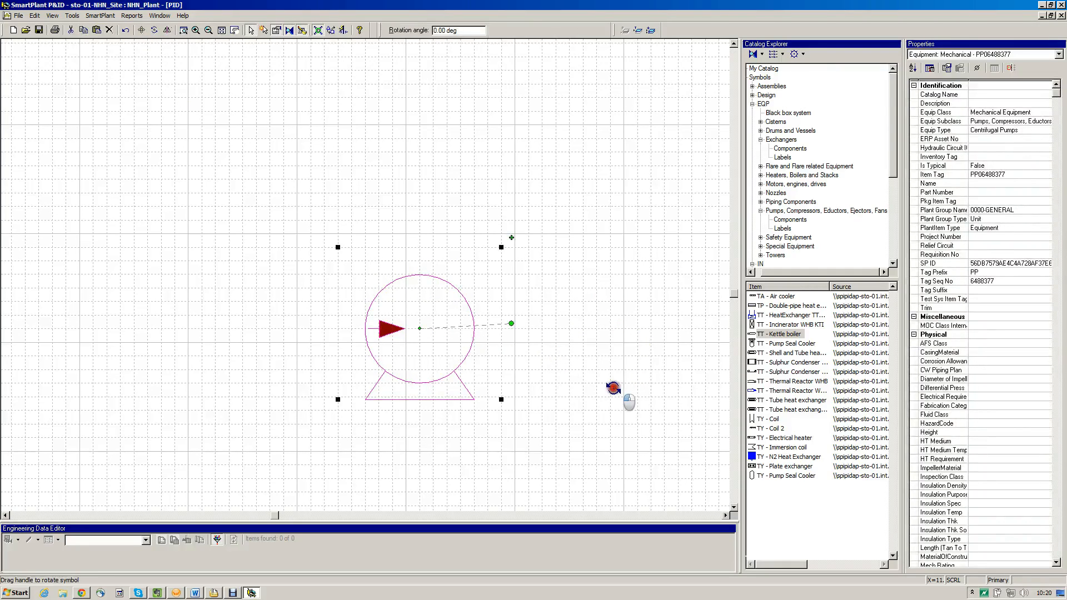
left_click_drag(615, 389, 523, 398)
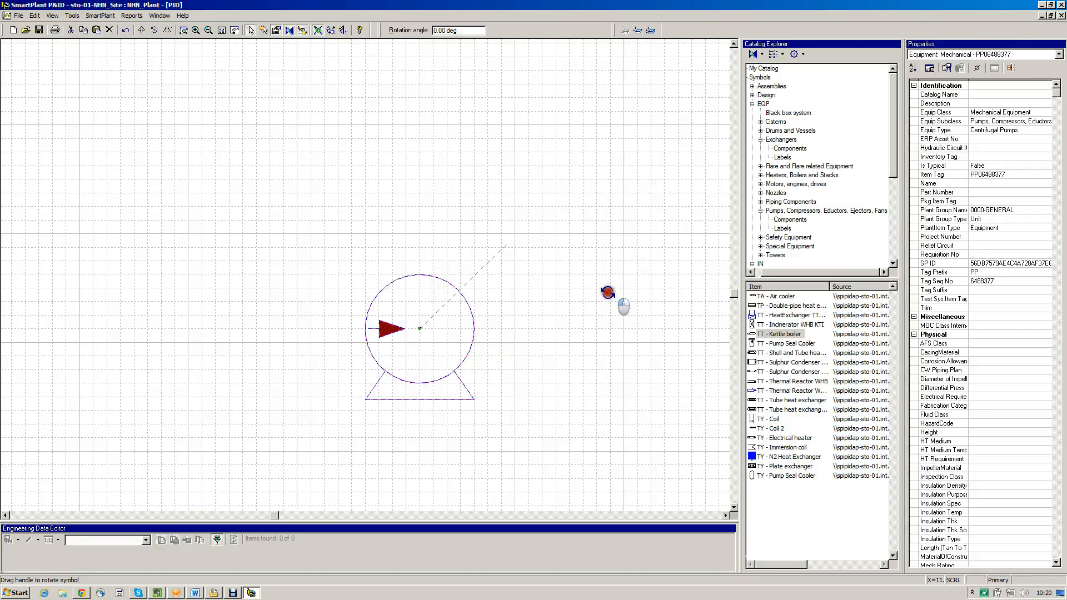
left_click(608, 293)
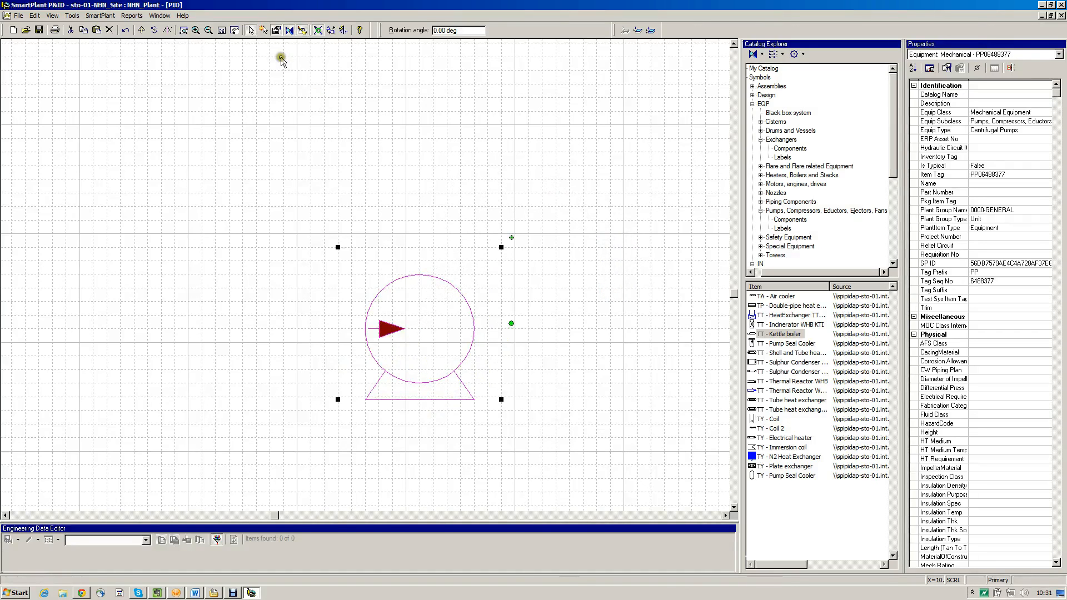
Place a TT - Shell and Tube heat exchanger above the kettle boiler
left_click(252, 36)
left_click(383, 209)
left_click(495, 238)
key("Escape")
left_click(703, 272)
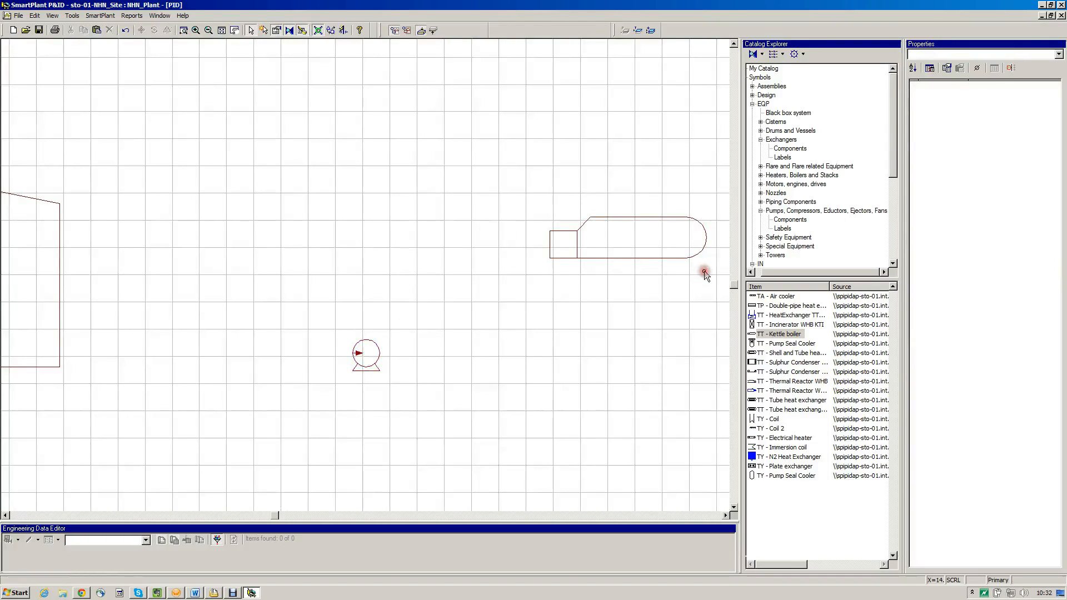
left_click(704, 260)
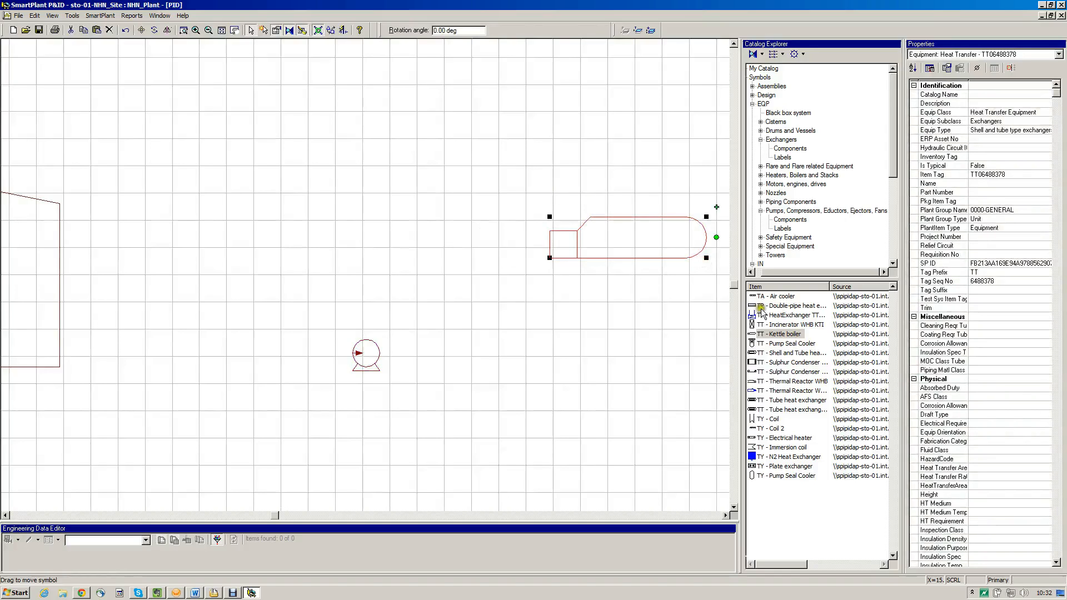
left_click(945, 423)
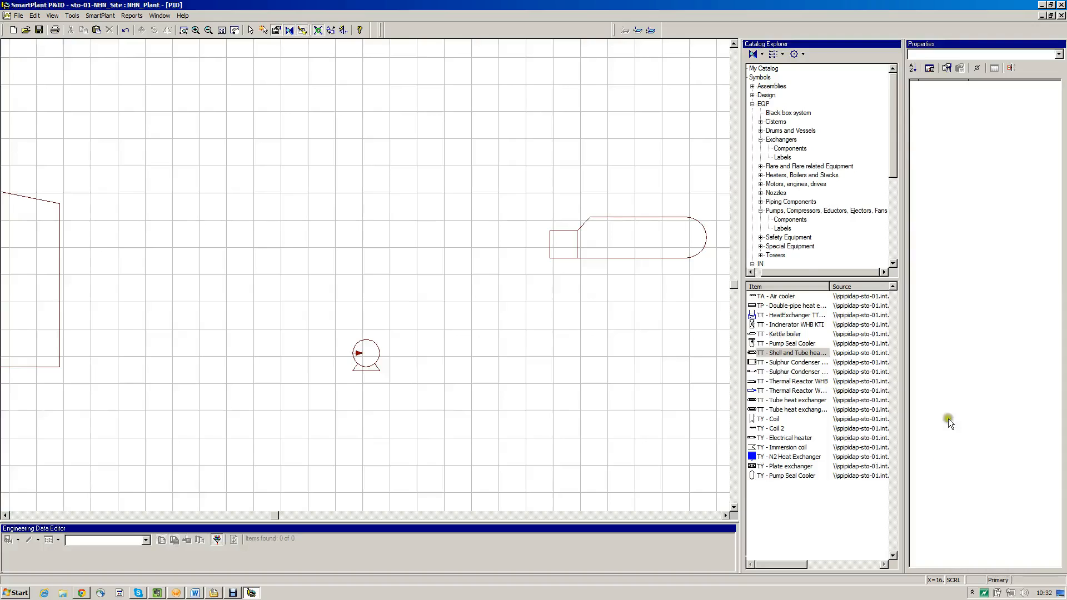
left_click(676, 161)
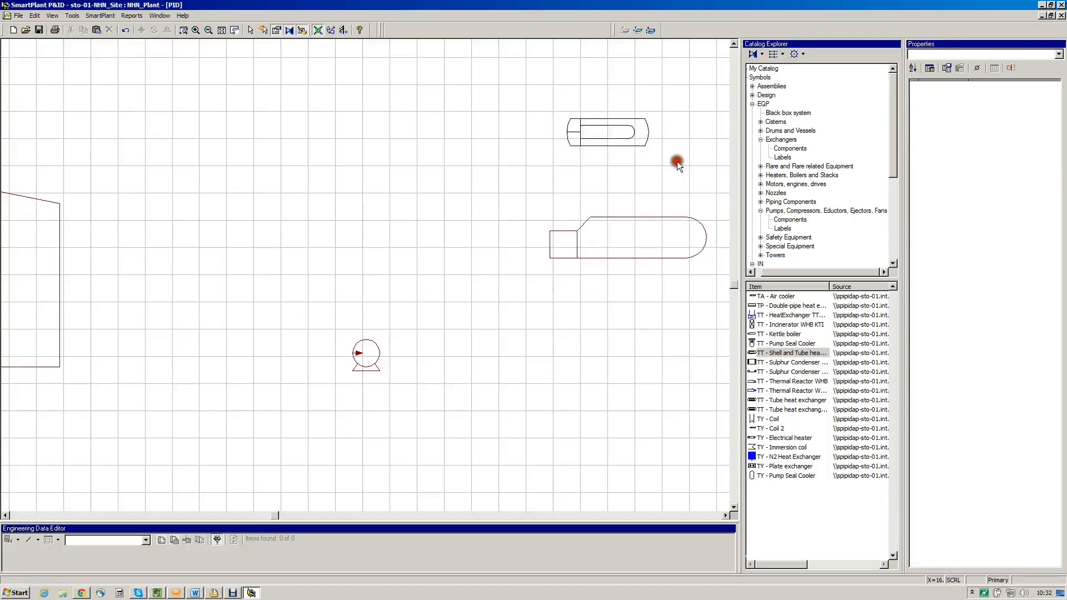
right_click(536, 144)
Place a TT - Tube heat exchanger between the shell and tube exchanger and the kettle boiler
left_click(942, 483)
left_click(791, 400)
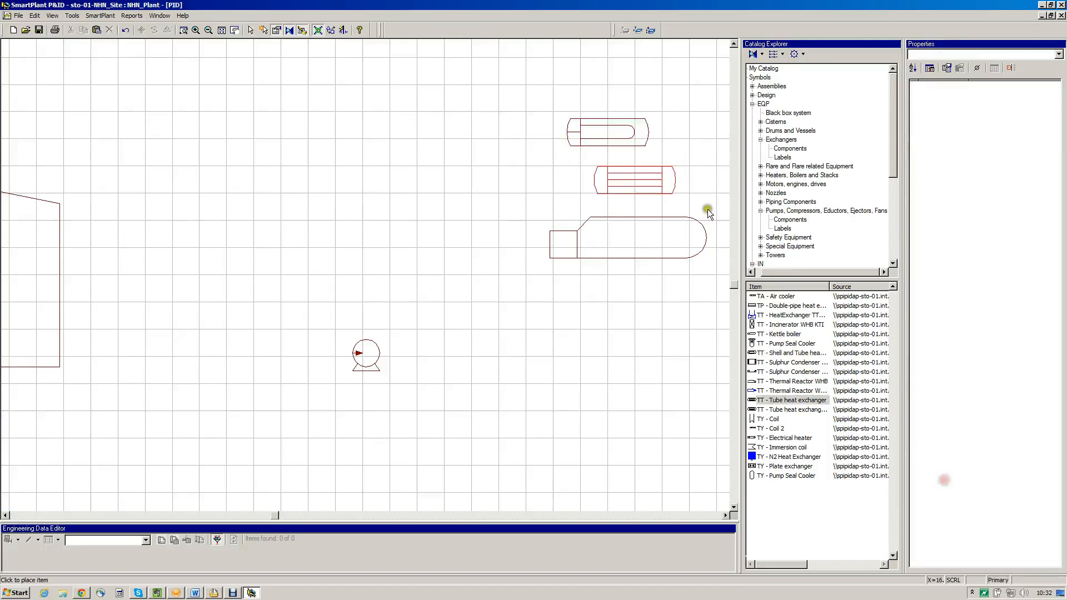
left_click(685, 206)
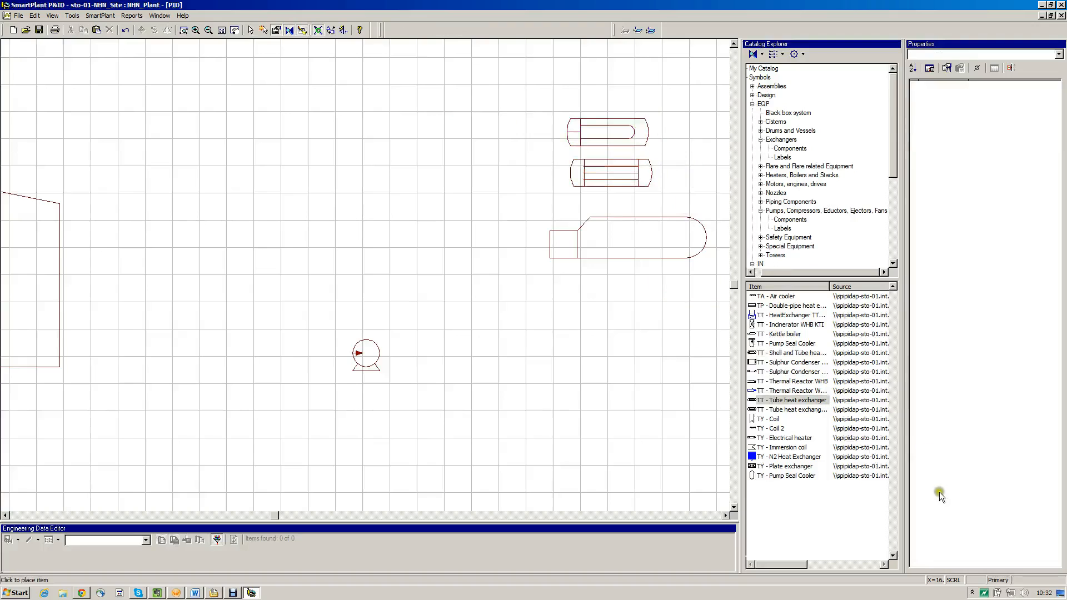
Place the second TT - Tube heat exchanger variant below the kettle boiler and end placement
left_click(791, 409)
left_click(705, 362)
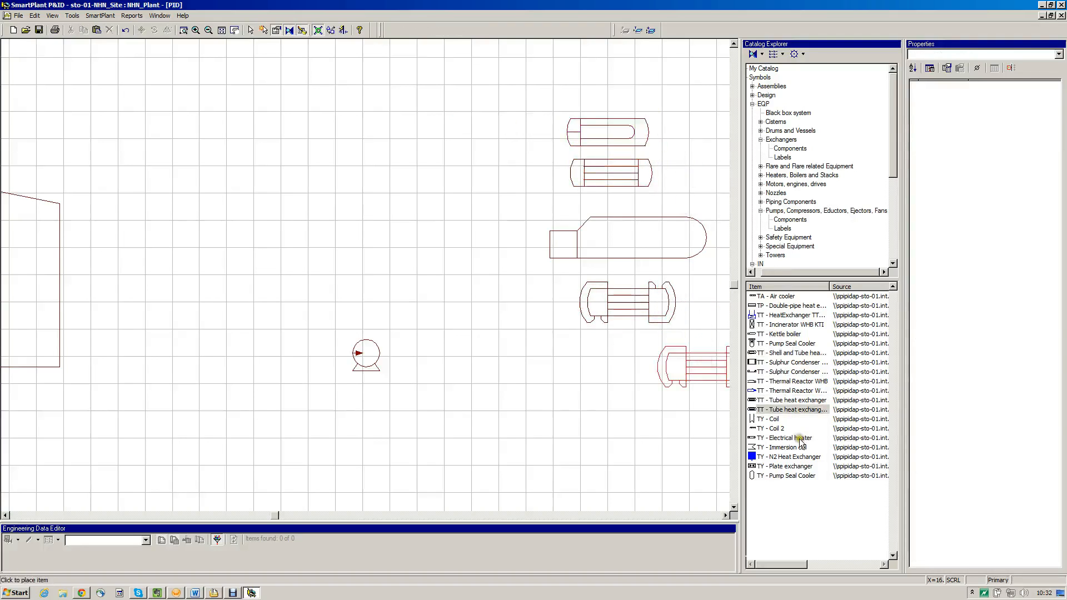
key("Escape")
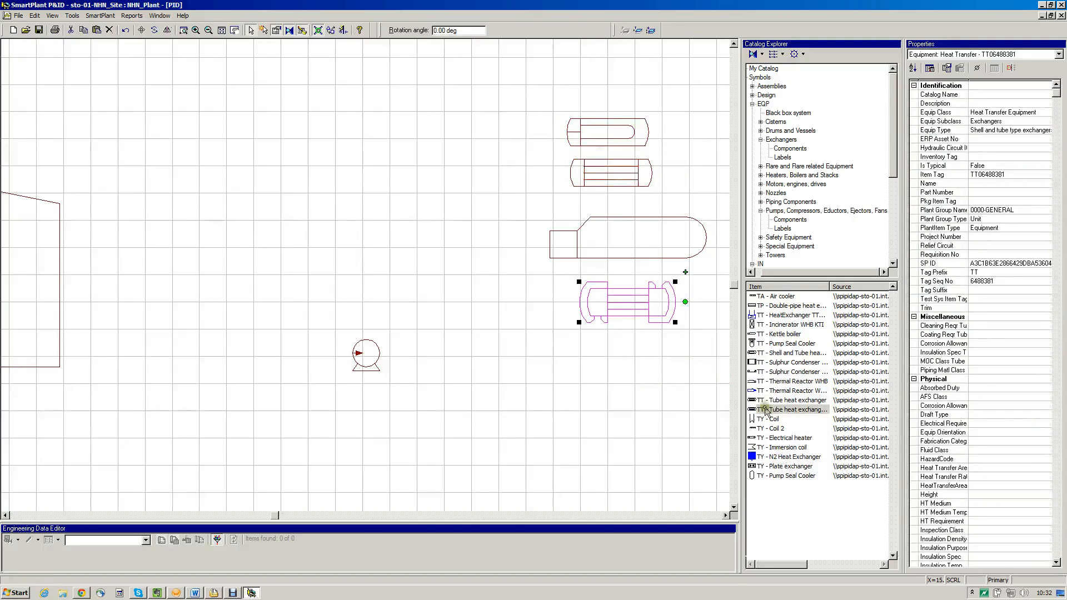
Delete the tube heat exchanger below the kettle boiler from the model
left_click(745, 213)
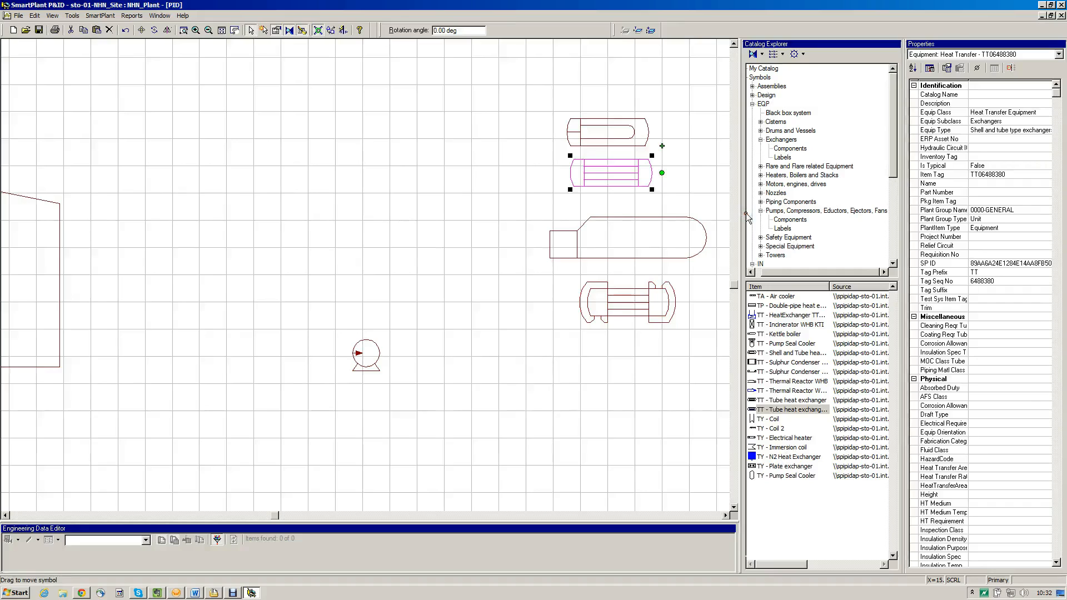
left_click(721, 374)
left_click(712, 348)
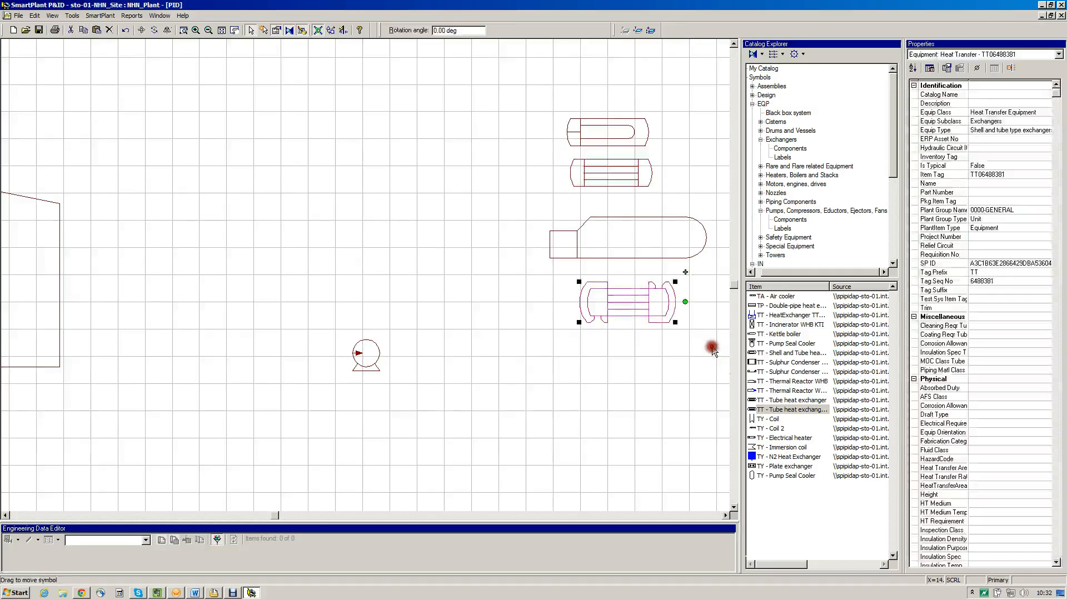
right_click(711, 348)
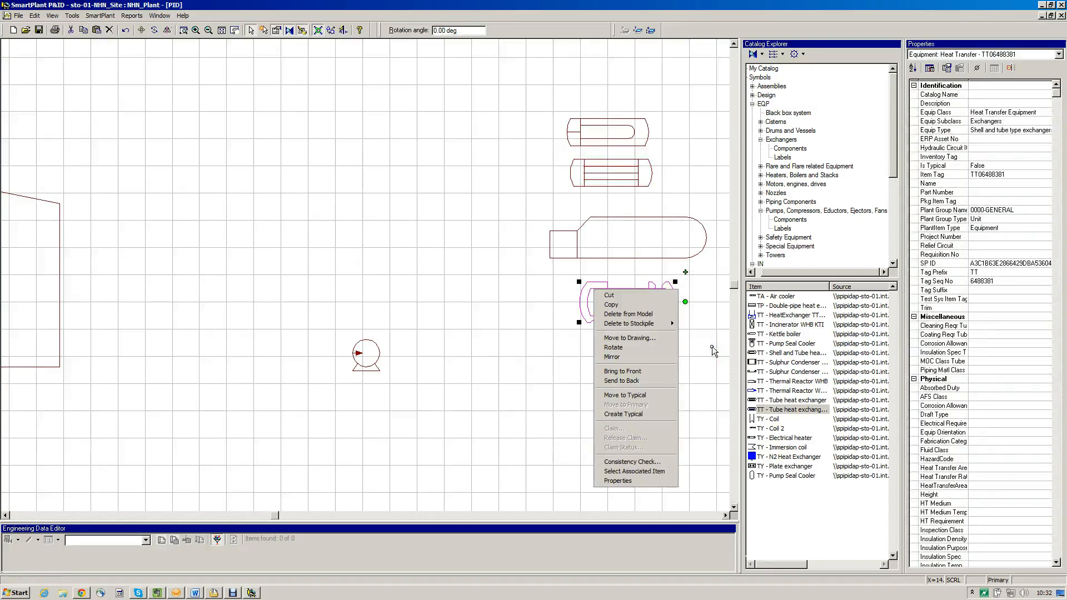
key("Down")
key("Down")
key("Down")
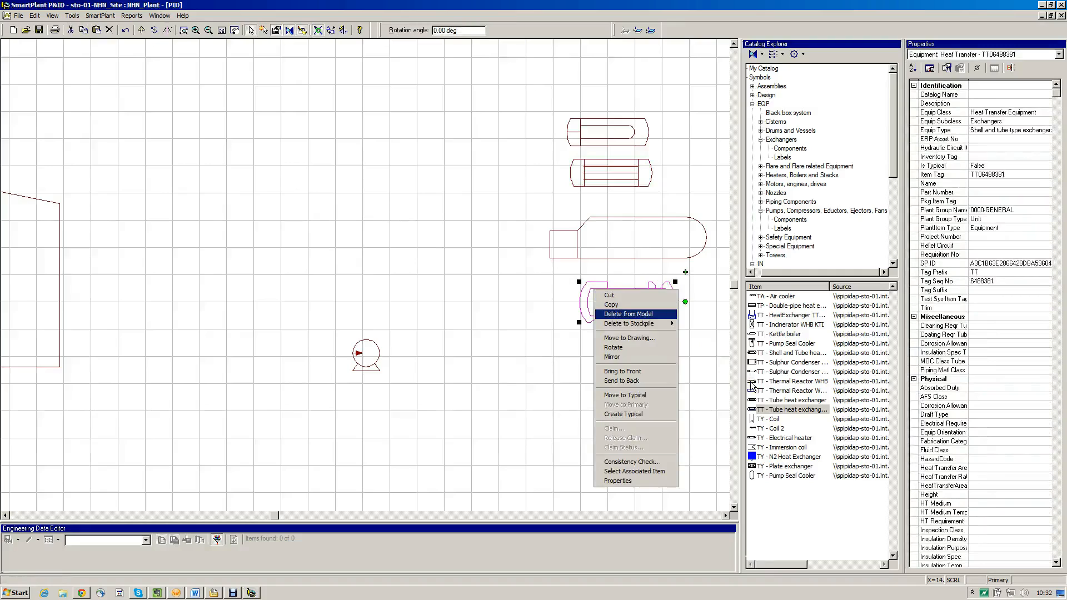
key("Down")
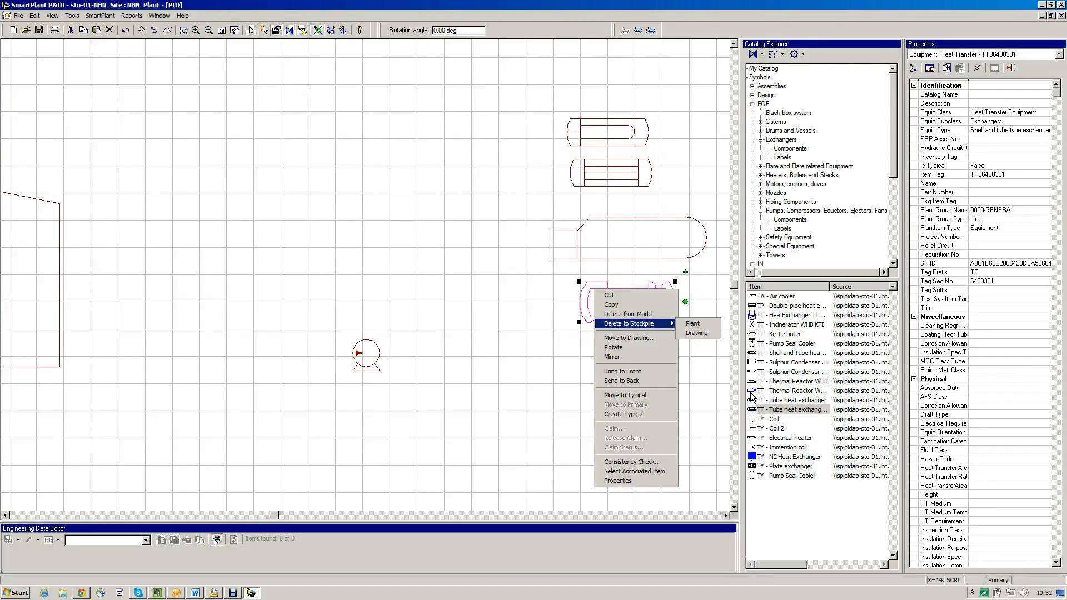
key("Up")
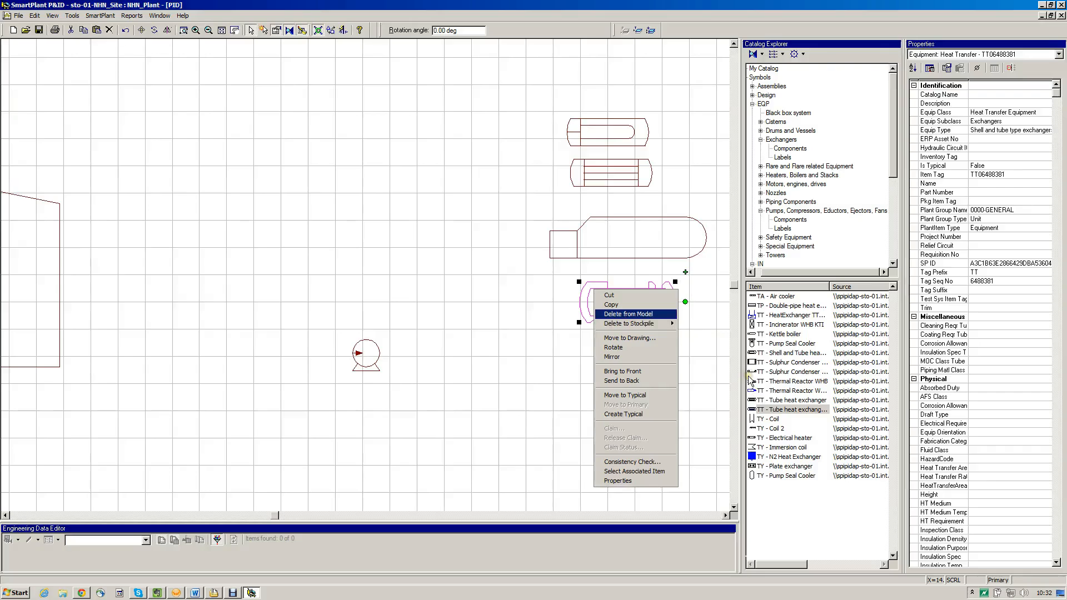
key("Return")
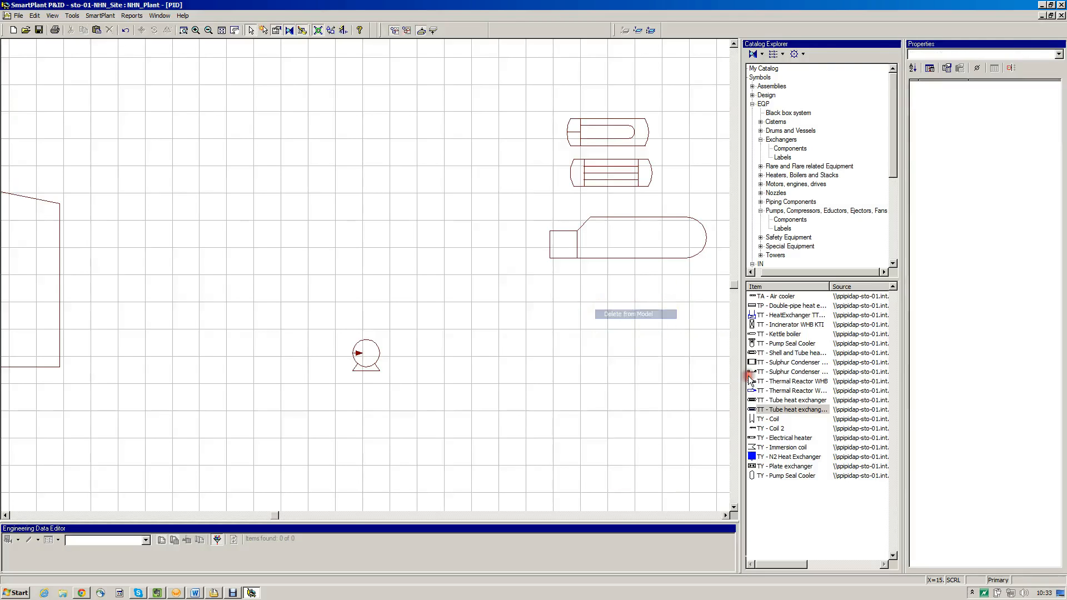
Delete the uppermost exchanger, the shell and tube heat exchanger, from the model
left_click(696, 146)
right_click(695, 142)
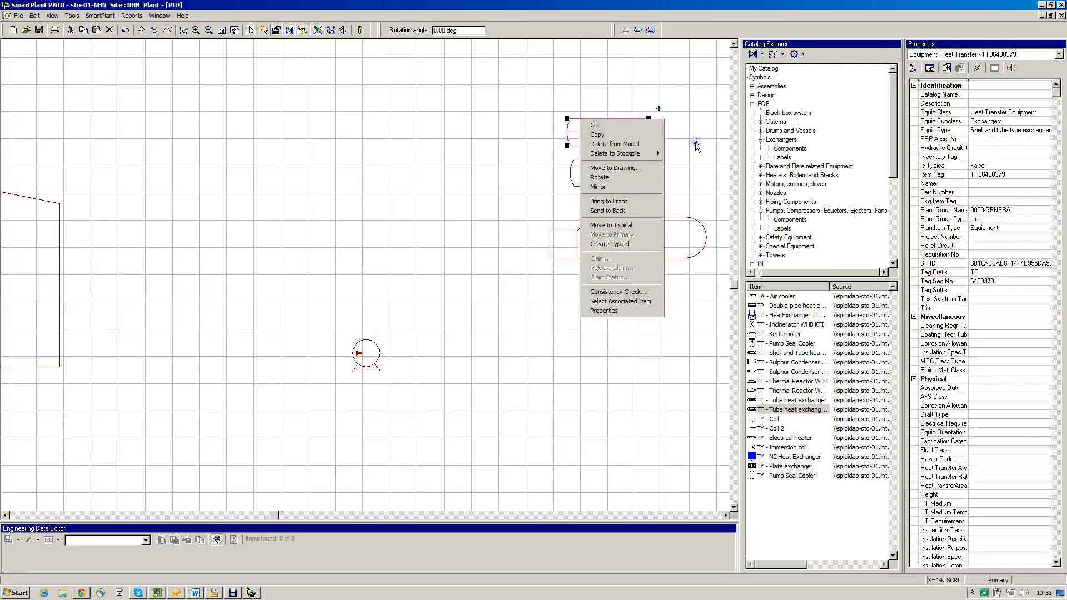
key("Down")
key("Down")
key("Down")
key("Down")
key("Down")
key("Down")
key("Down")
key("Down")
key("Down")
key("Up")
key("Up")
key("Up")
key("Up")
key("Up")
key("Up")
key("Return")
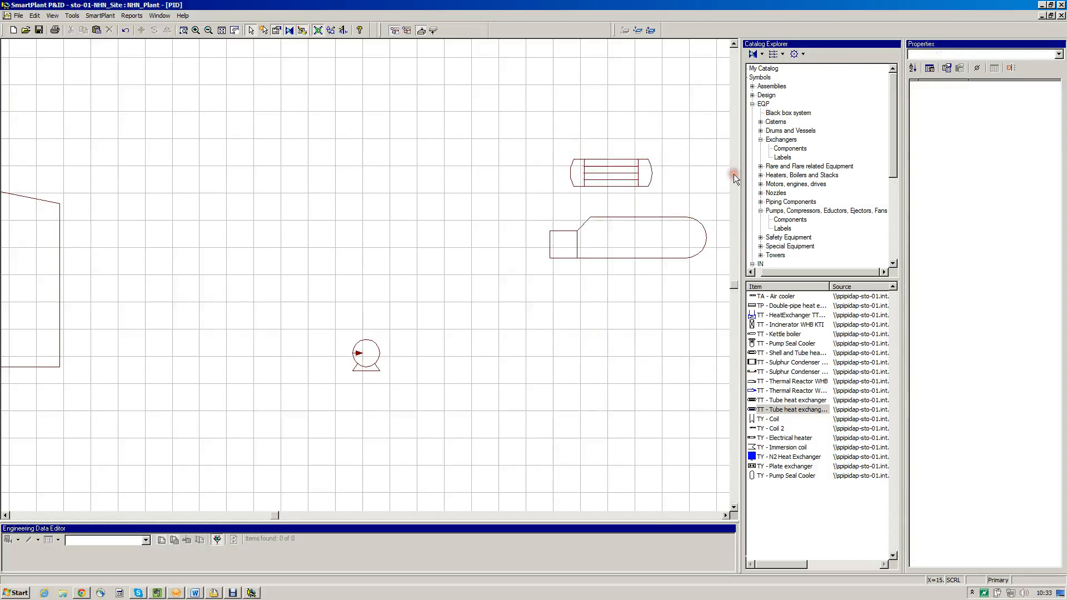
Delete the kettle boiler from the model and select the remaining tube heat exchanger above its position
left_click(701, 269)
right_click(702, 269)
key("Down")
key("Down")
key("Down")
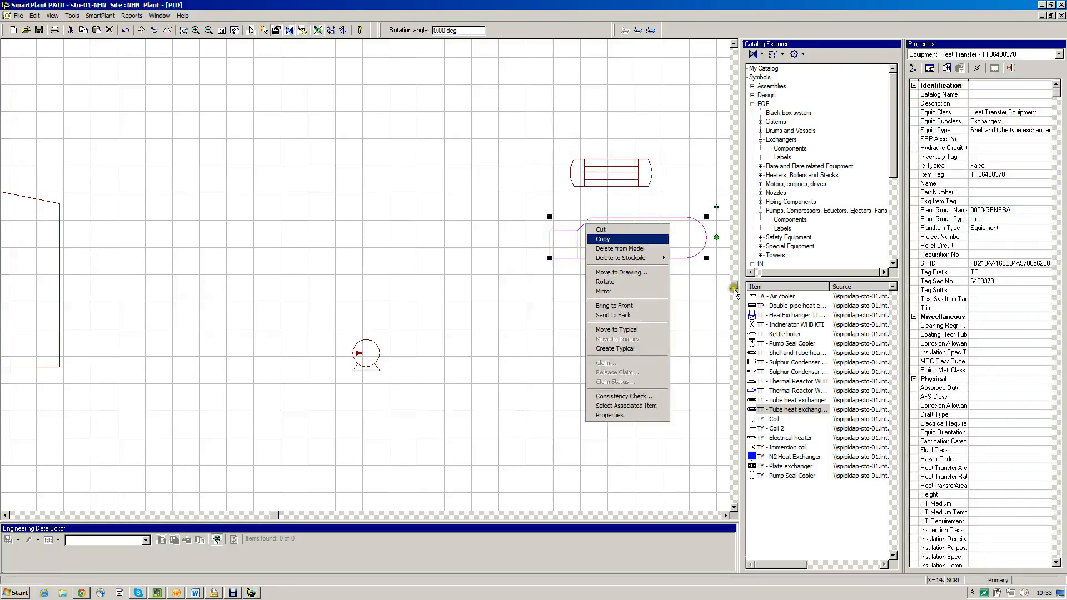
key("Return")
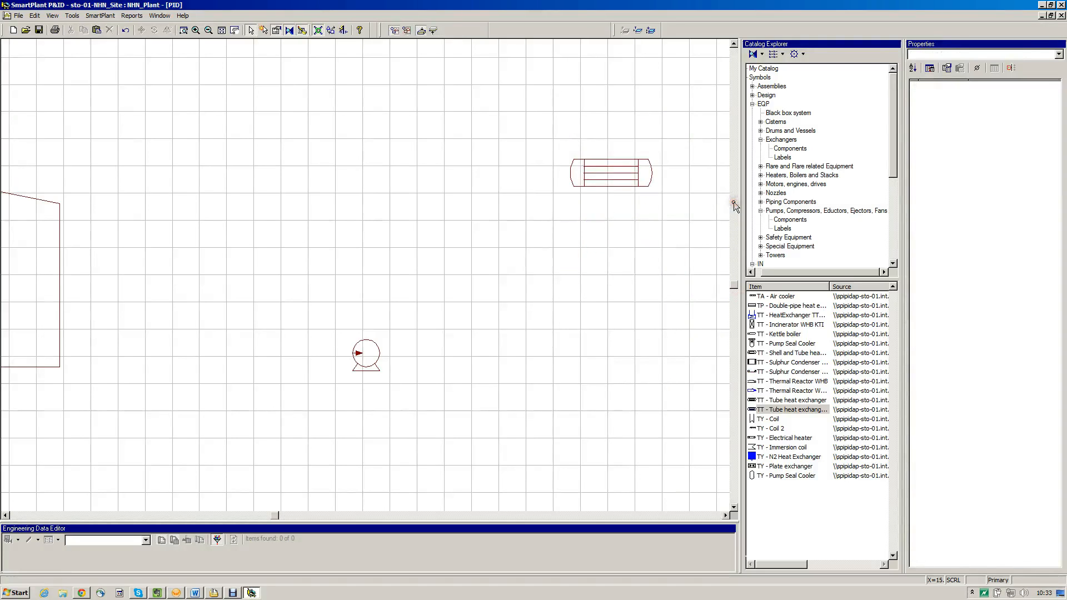
left_click(695, 190)
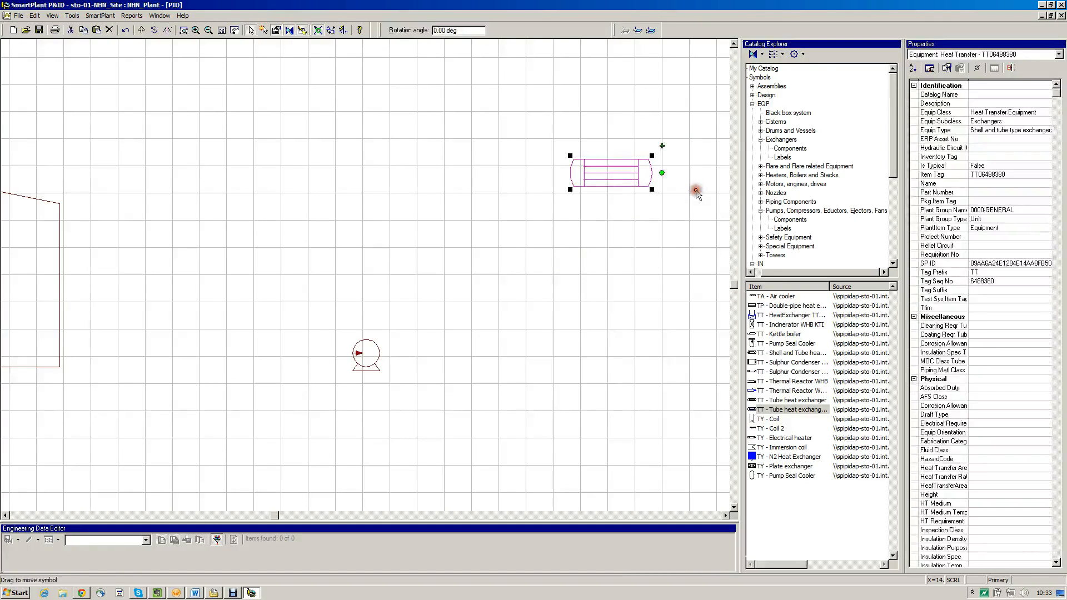
Move the remaining tube heat exchanger diagonally down and left, closer to the pump, and end the move
left_click(705, 192)
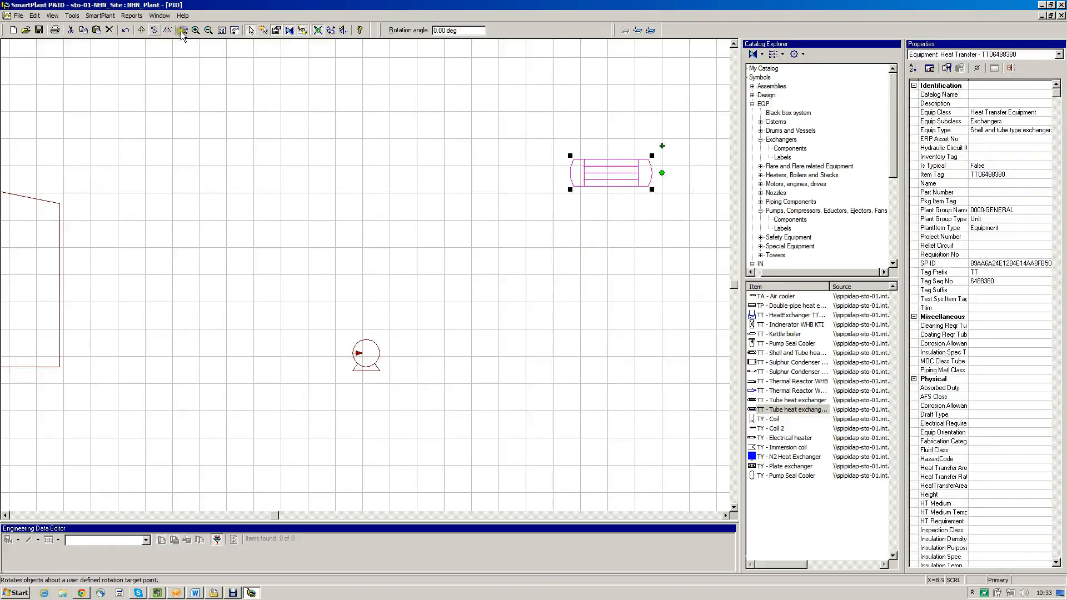
left_click(141, 30)
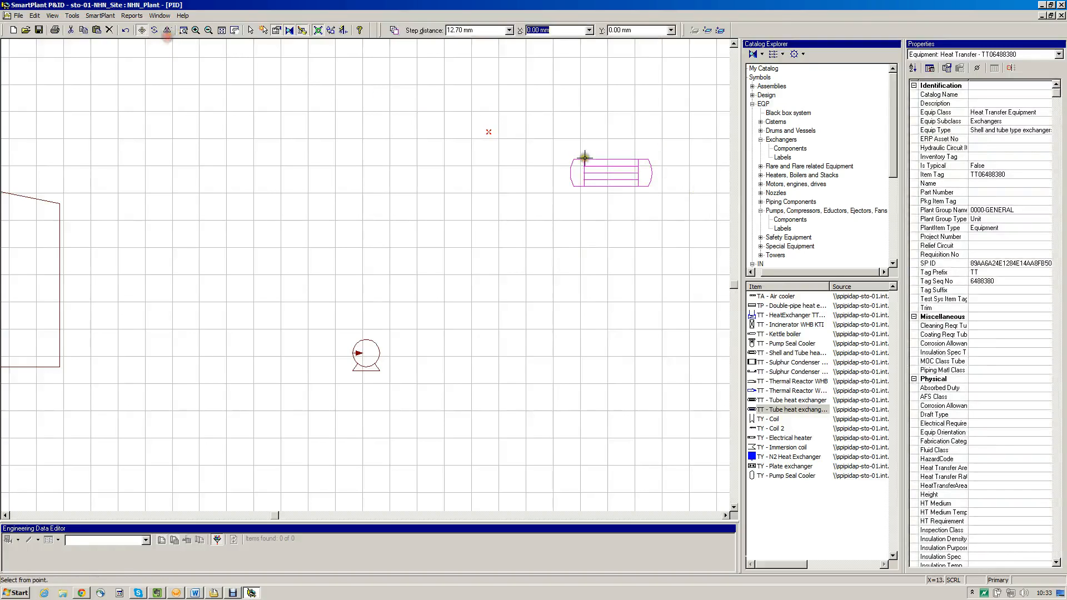
left_click(700, 201)
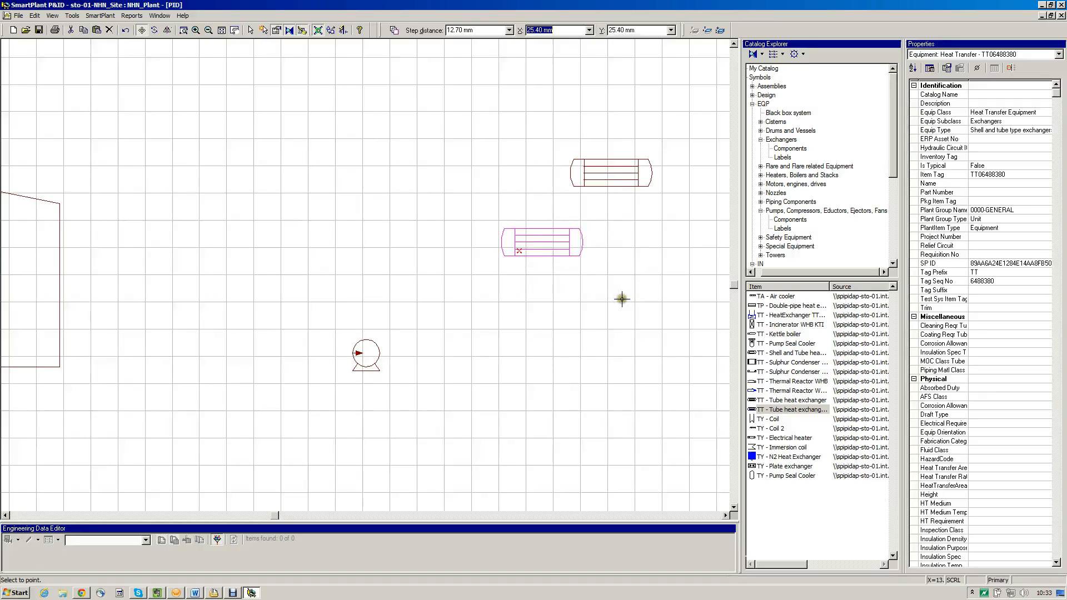
key("Escape")
left_click(782, 341)
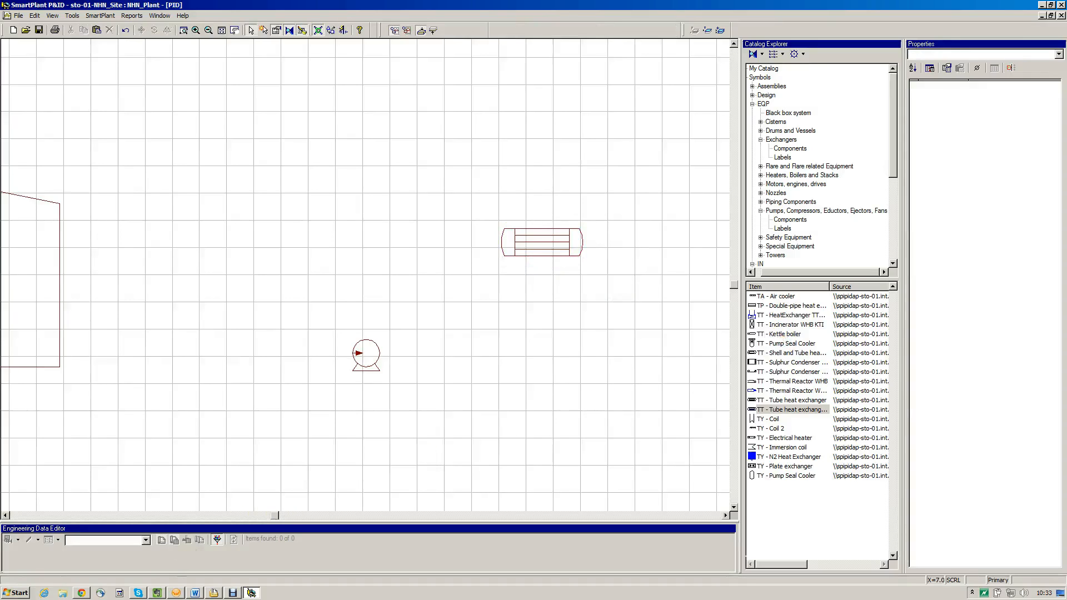
Select the cistern and examine its full list of properties from identification through status
left_click(223, 515)
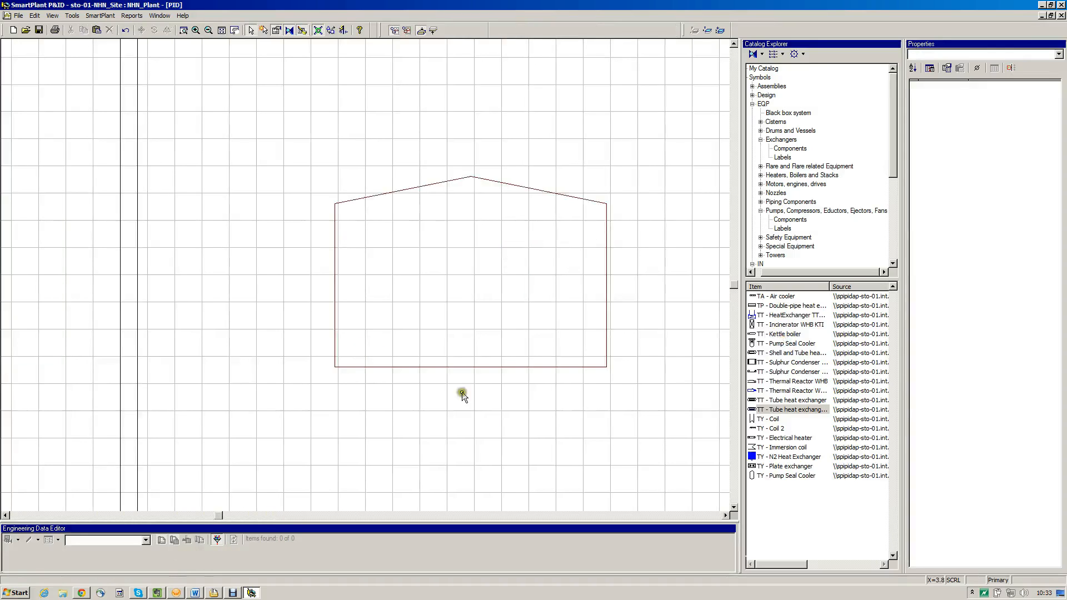
left_click(514, 226)
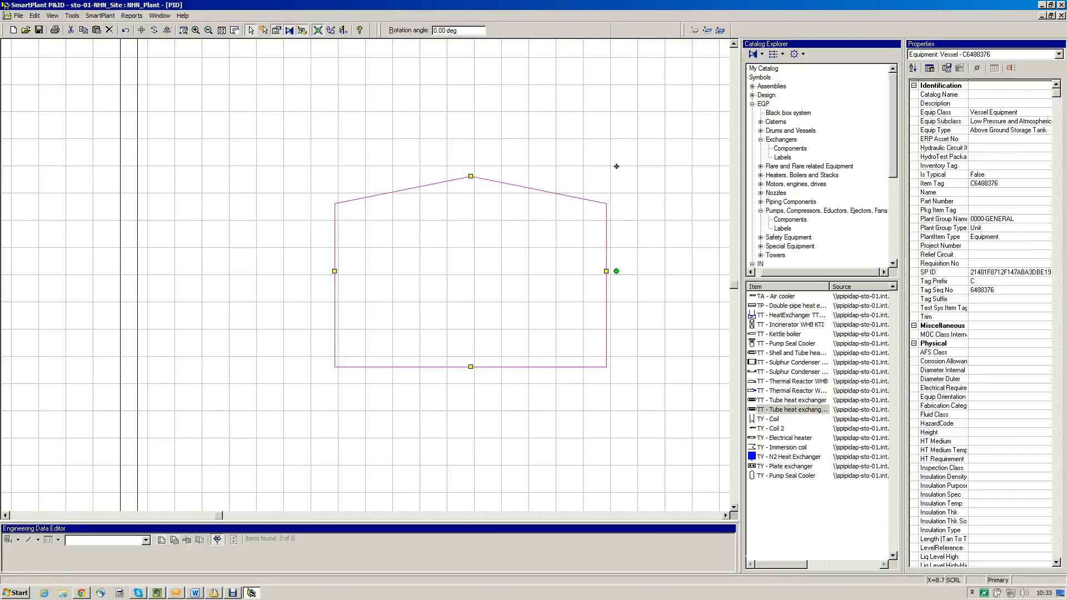
left_click(1056, 472)
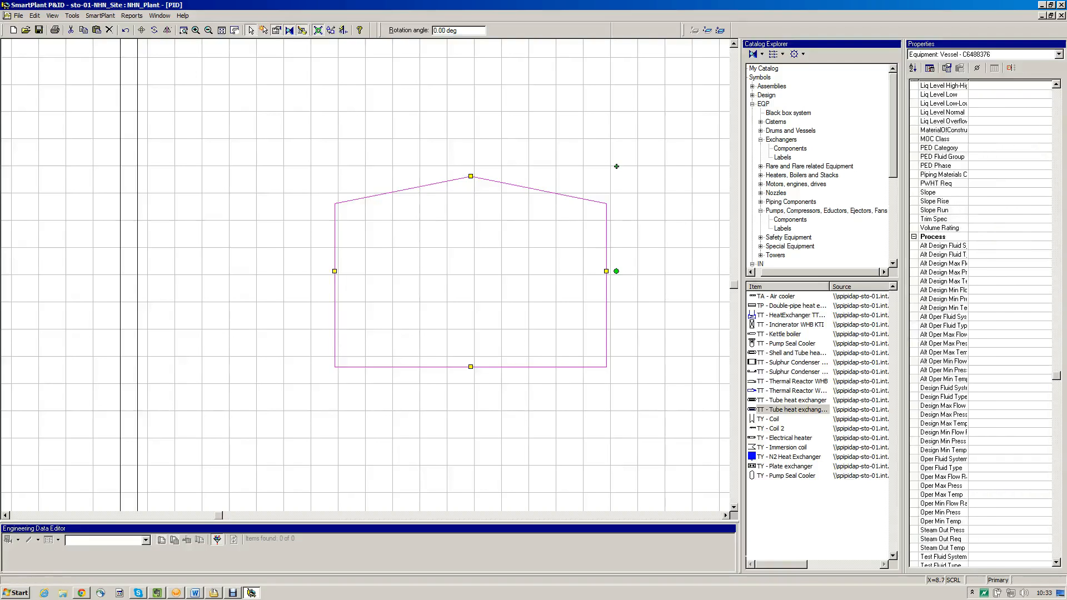
left_click(1056, 472)
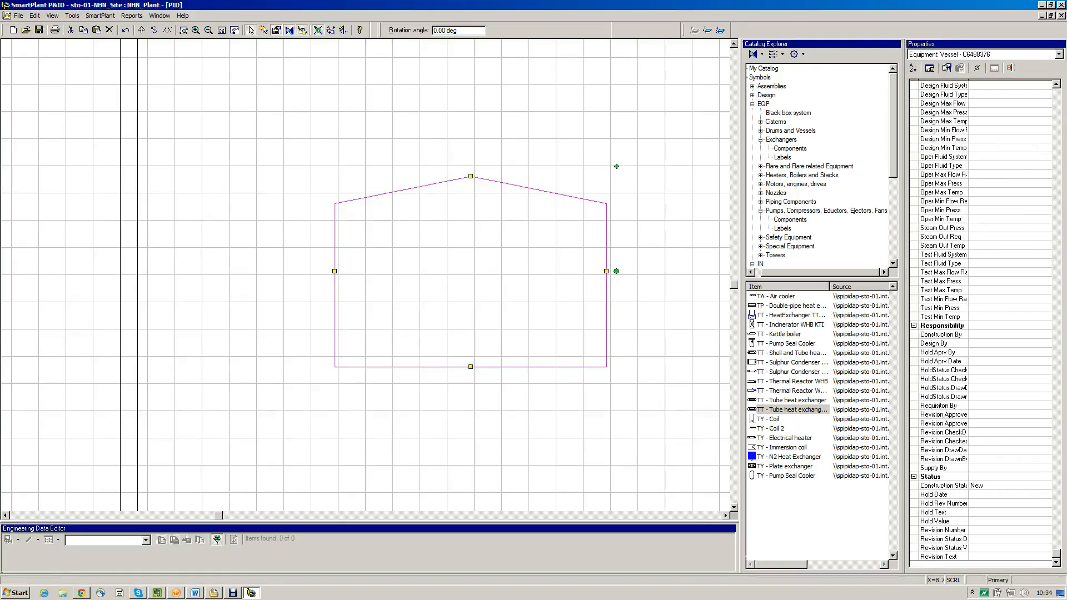
left_click(1056, 167)
left_click(1056, 167)
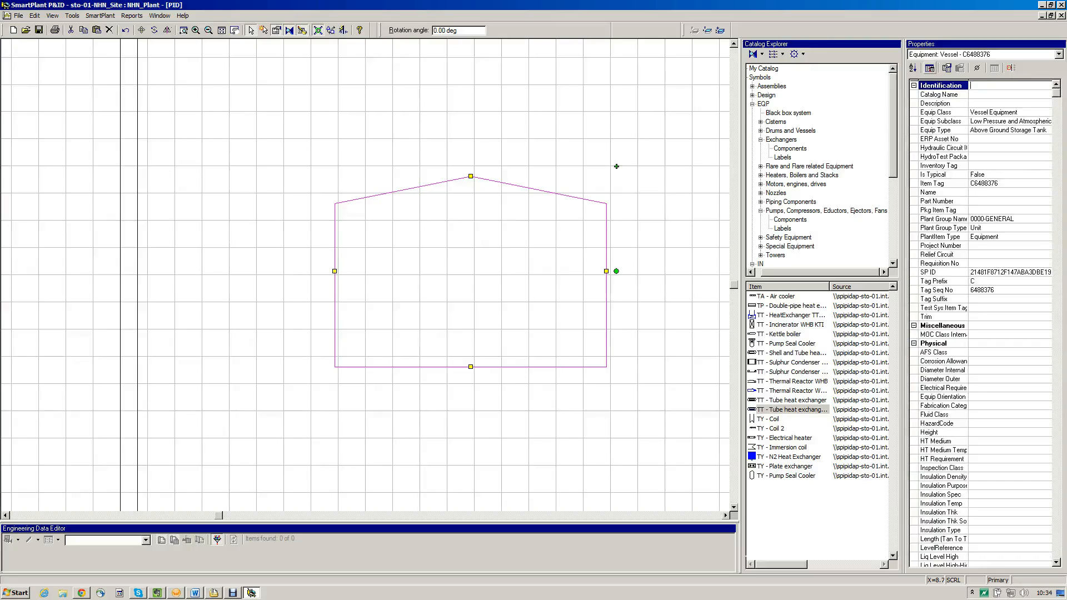
Filter the cistern's property list down to the reduced set of commonly used properties
left_click(929, 67)
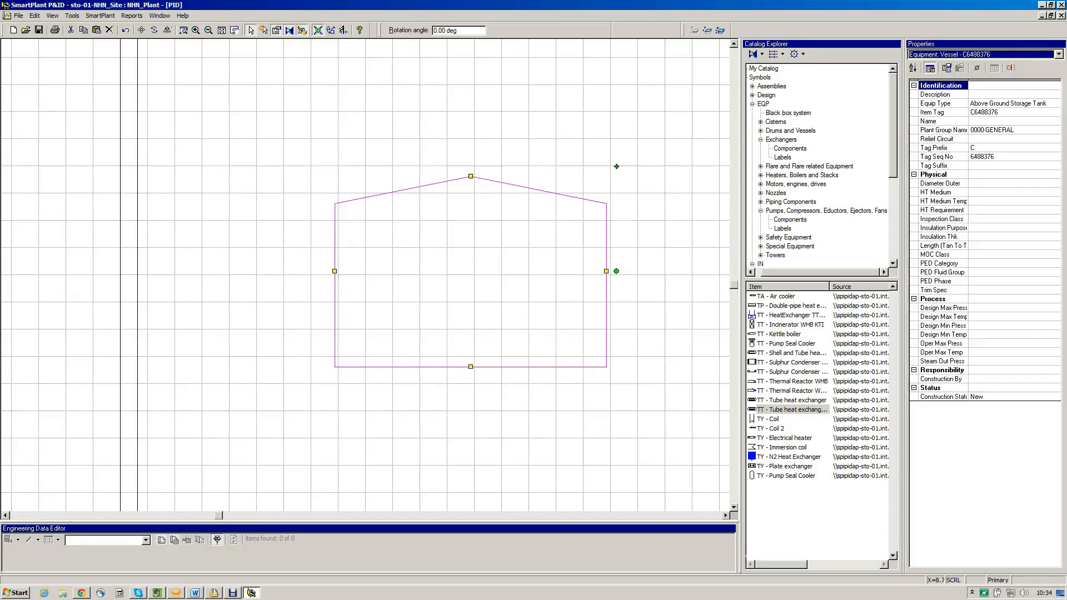
left_click(667, 166)
left_click(653, 229)
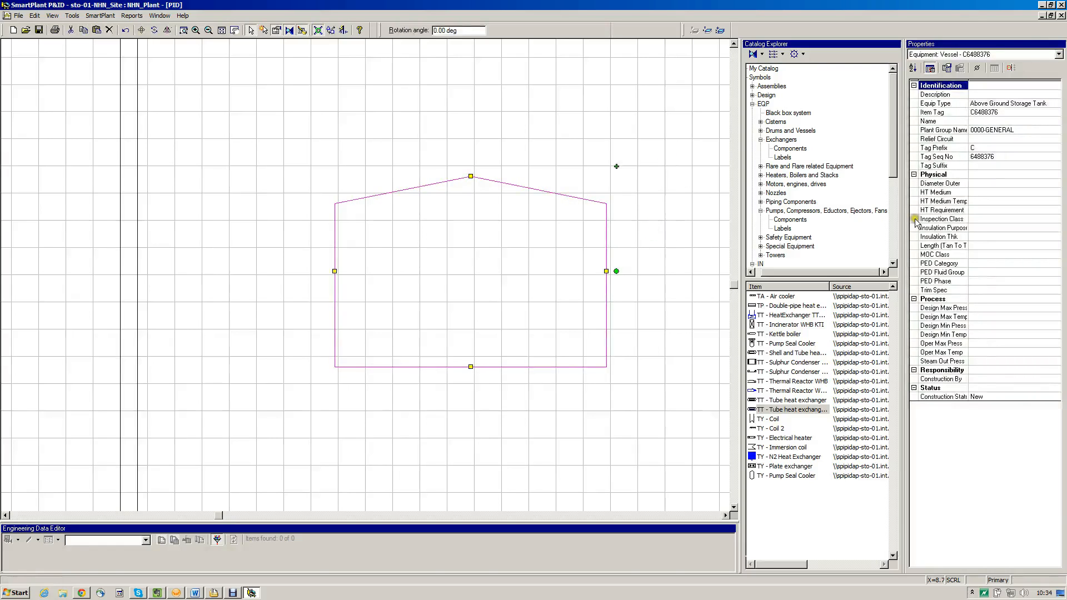
Browse the EQP and Cisterns catalog folders with their components and labels, and try out the O - Tank Description label
left_click(917, 122)
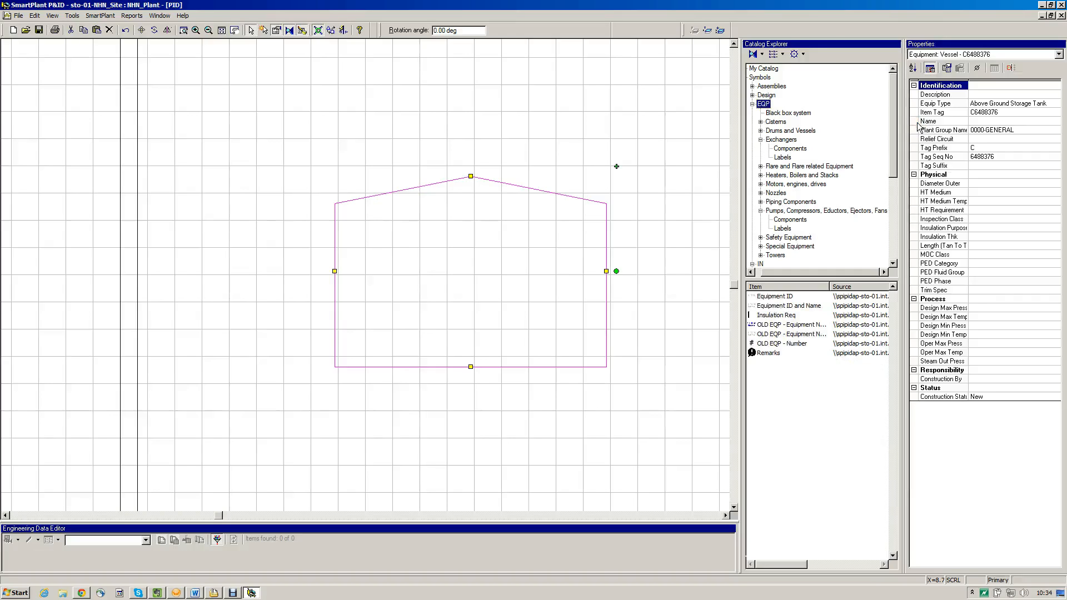
left_click(921, 139)
left_click(911, 148)
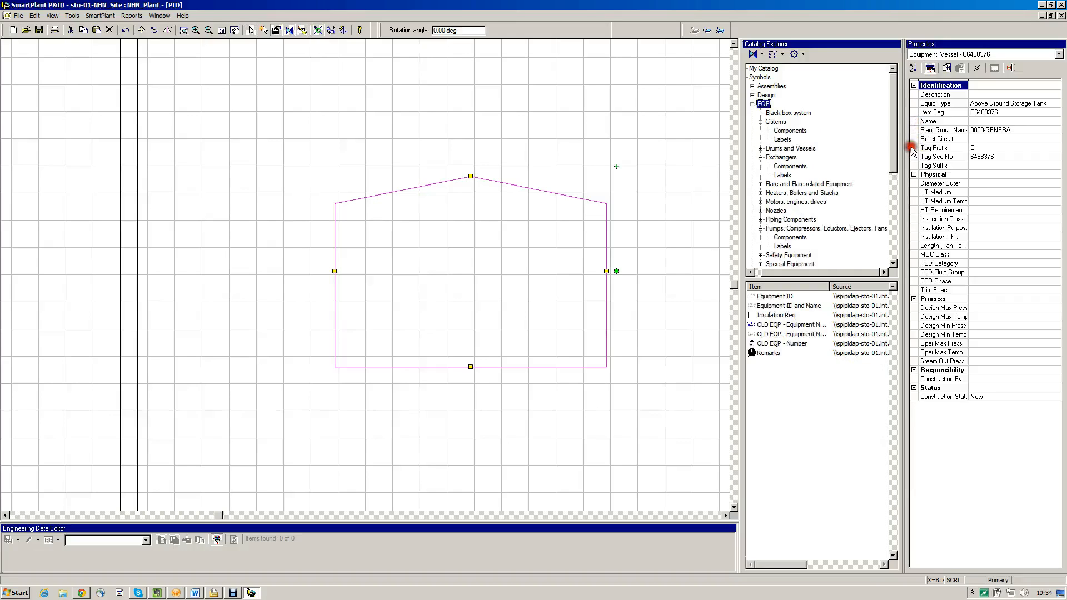
left_click(941, 168)
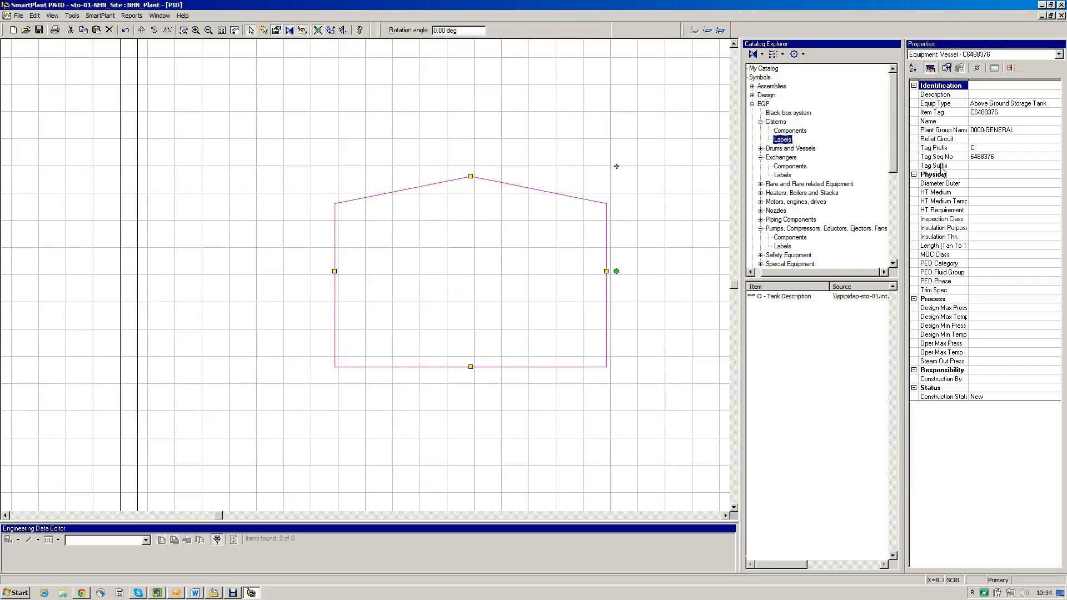
left_click(943, 160)
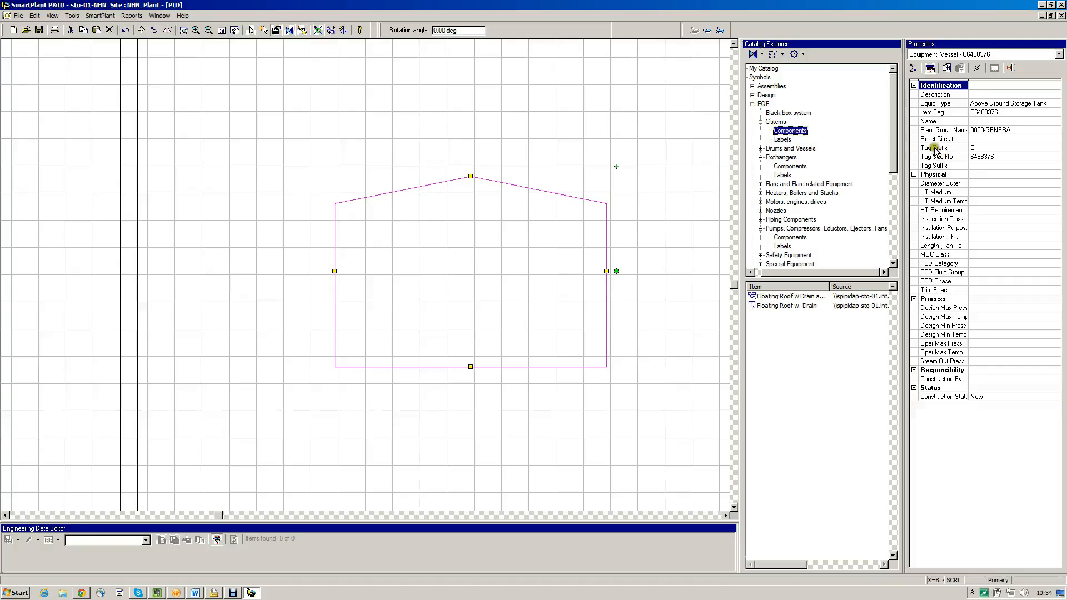
left_click(937, 152)
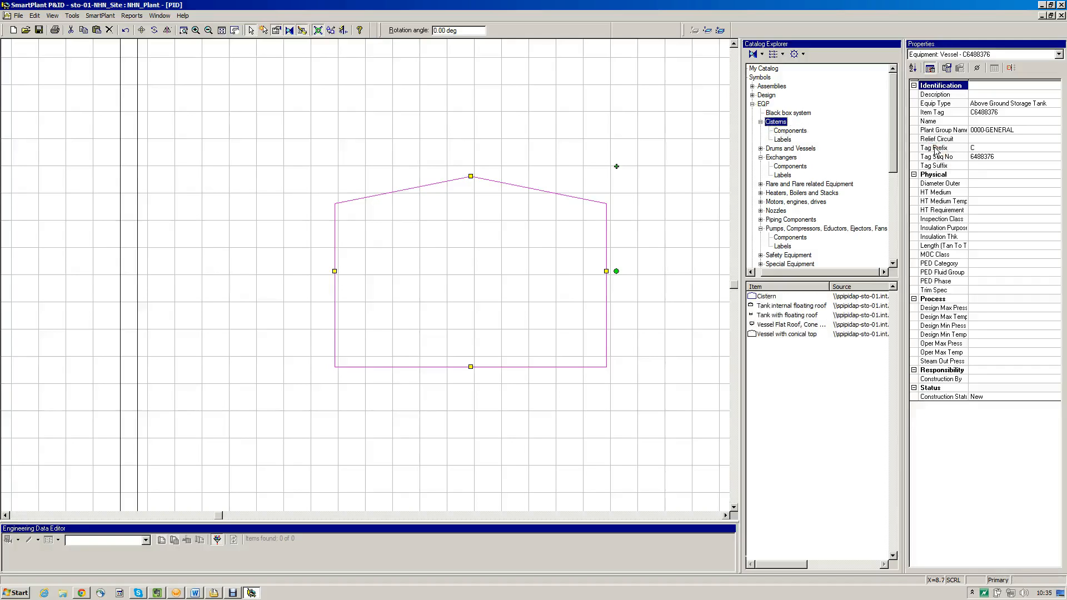
left_click(940, 169)
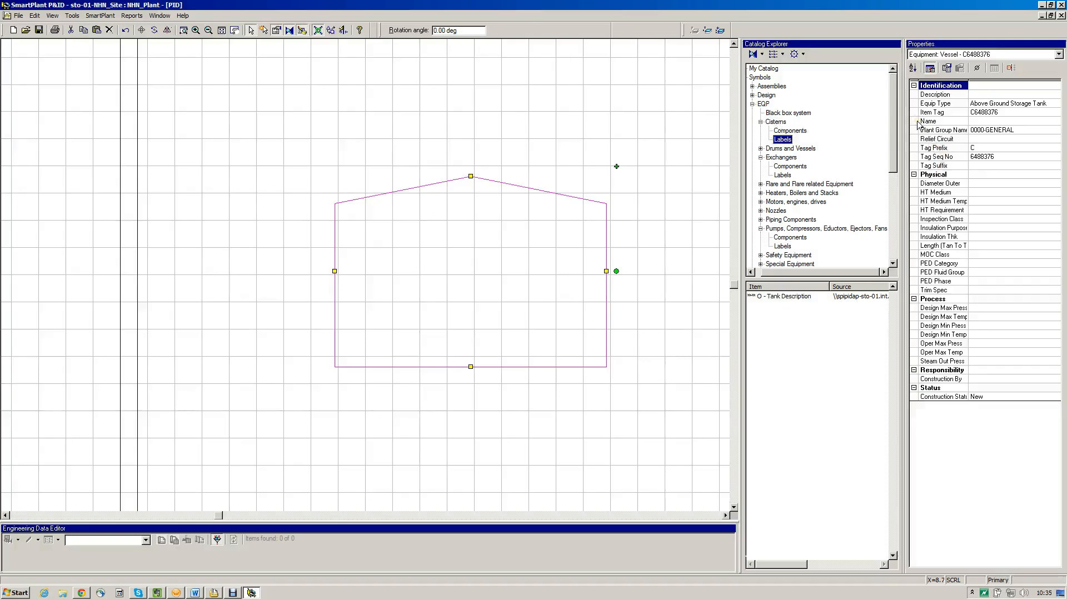
left_click(958, 353)
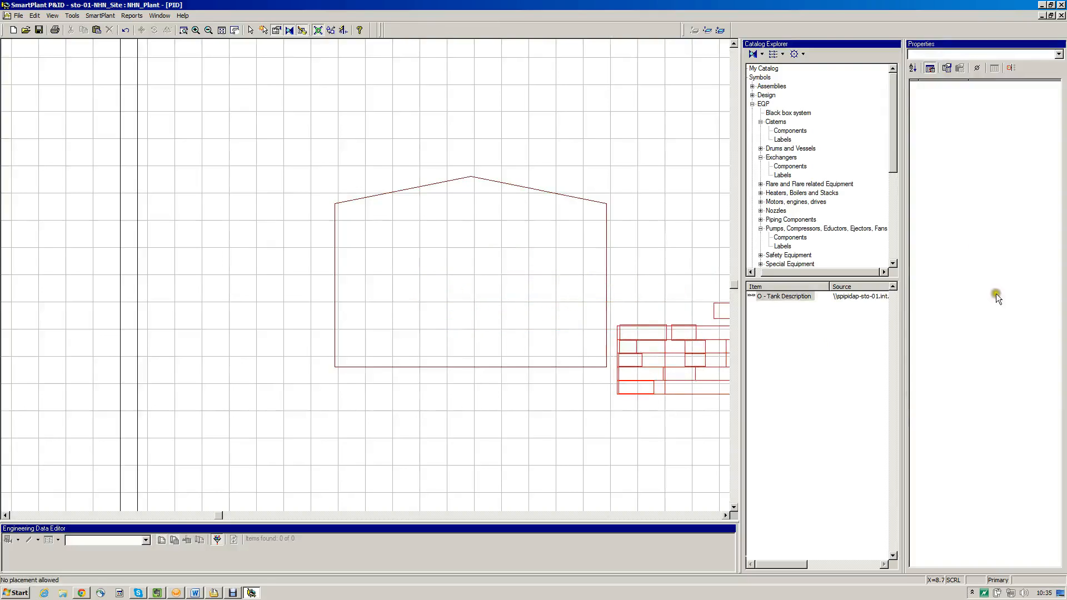
Attach an Equipment ID and Name label from the EQP folder to the cistern, inside its upper-left area
left_click(917, 124)
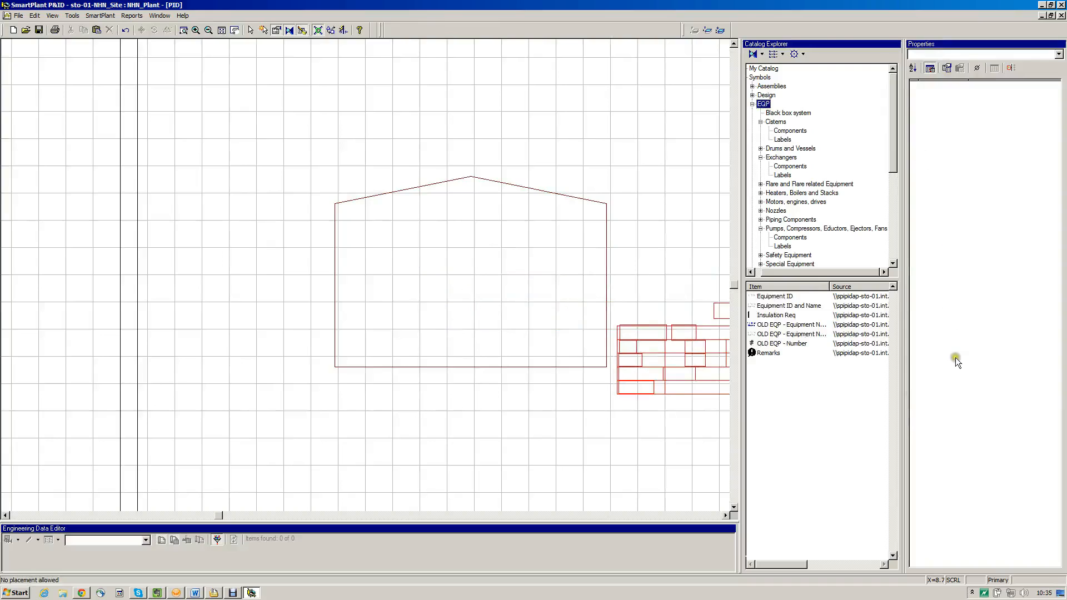
left_click(789, 306)
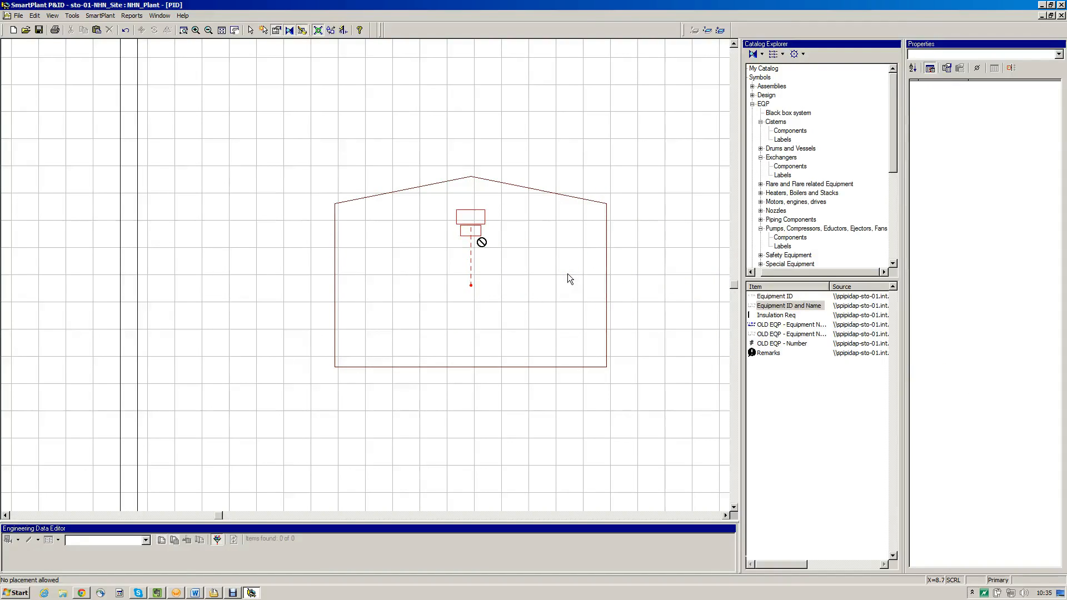
left_click(563, 211)
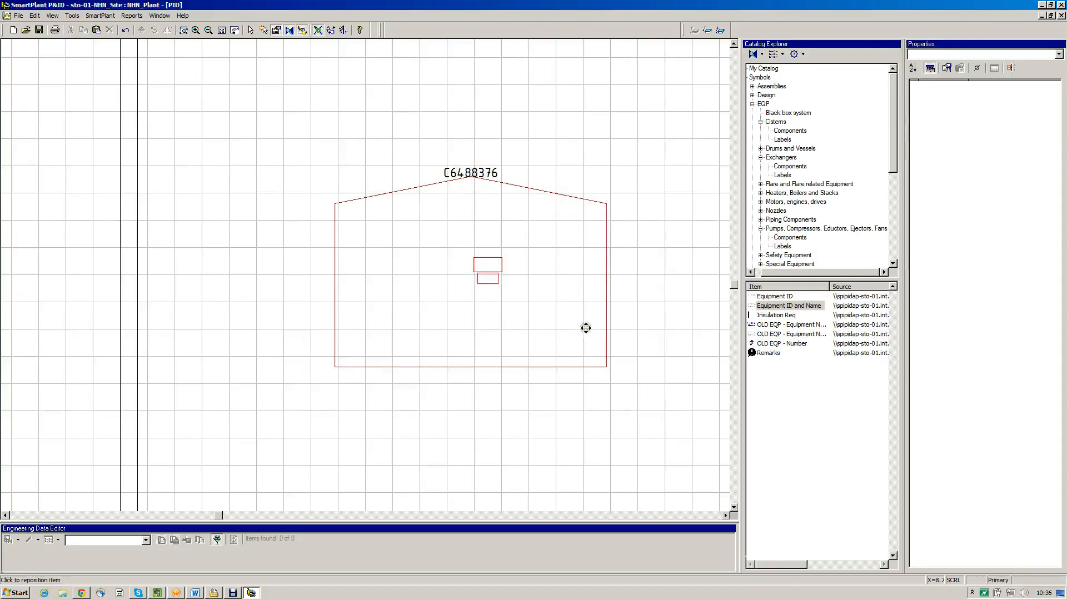
left_click(485, 298)
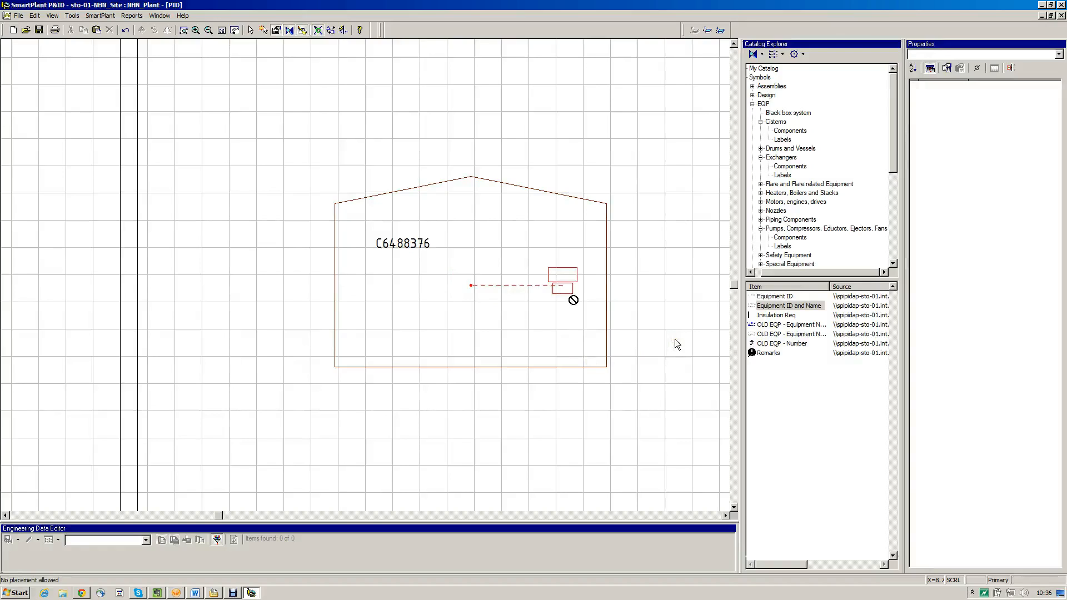
Attach two more Equipment ID and Name labels to the cistern, at its right edge and in its lower-left area
left_click(566, 214)
left_click(696, 343)
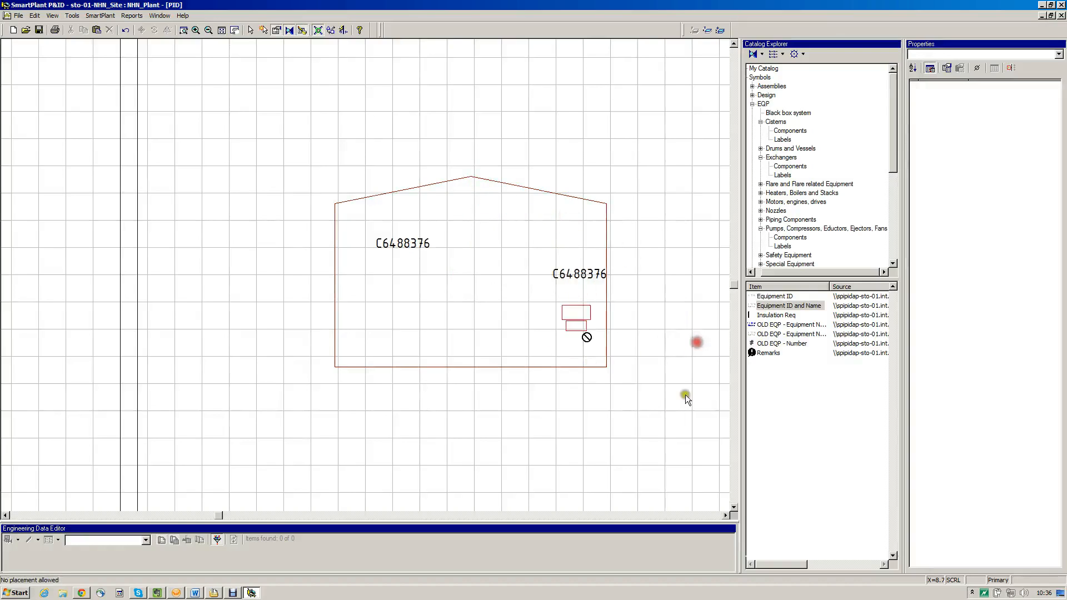
left_click(568, 212)
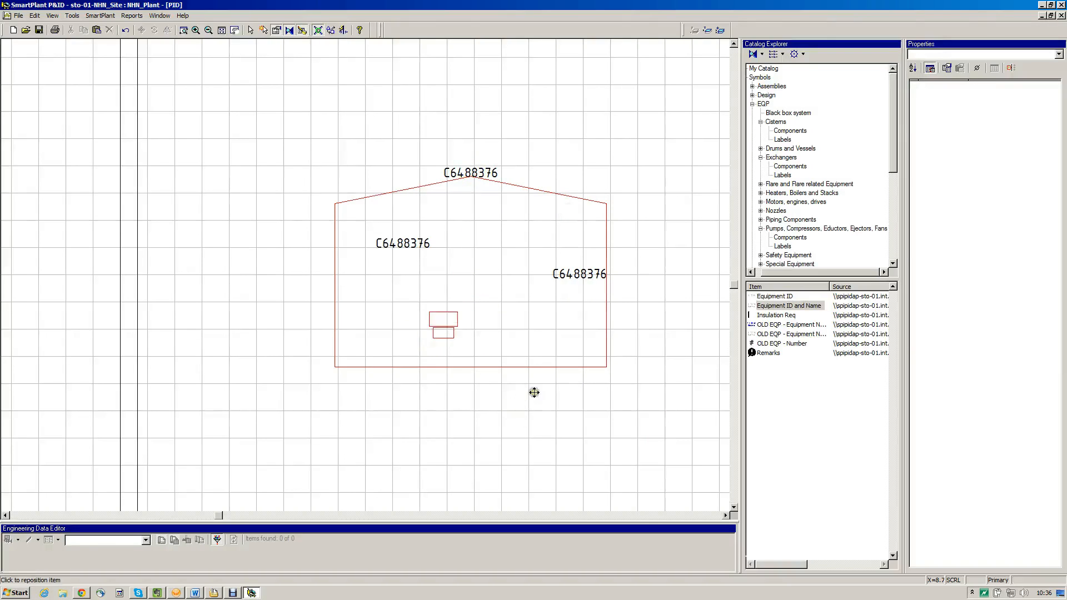
left_click(476, 404)
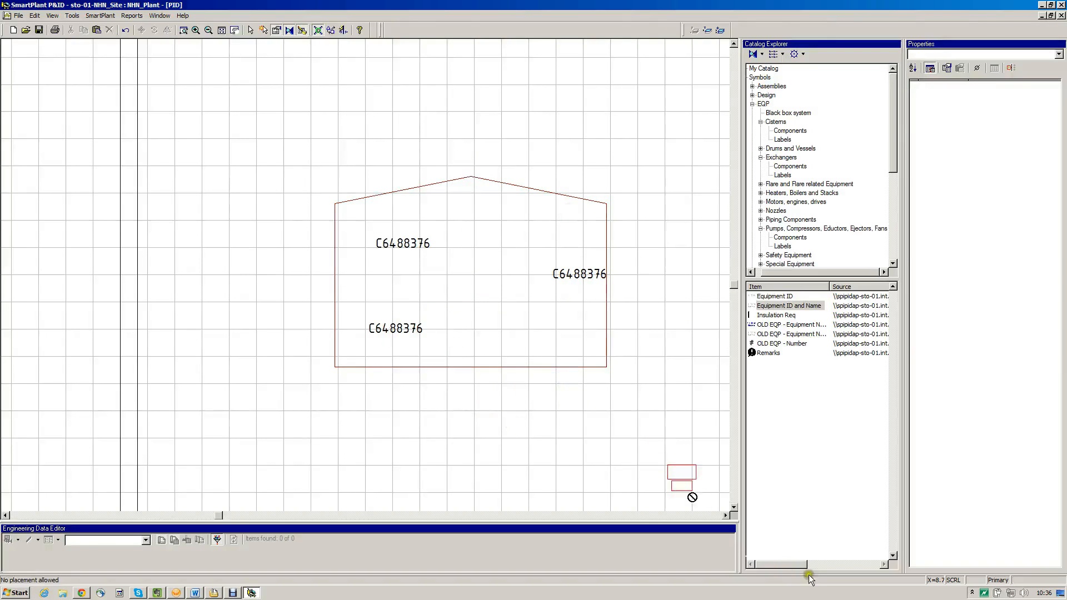
Attach an Equipment ID and Name label to the centrifugal pump, centred directly below it
left_click(714, 515)
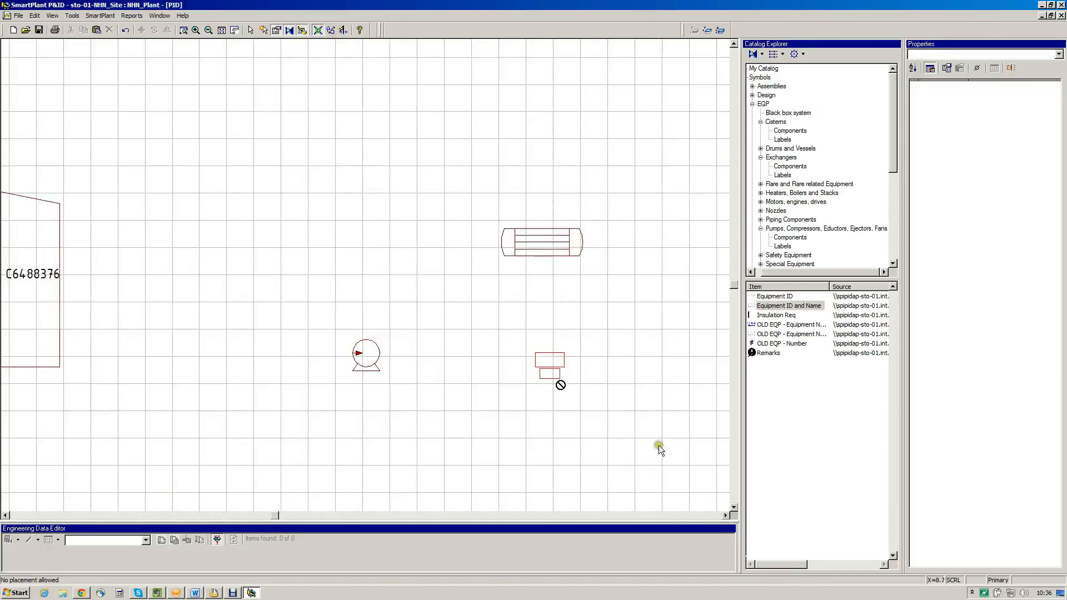
left_click(437, 405)
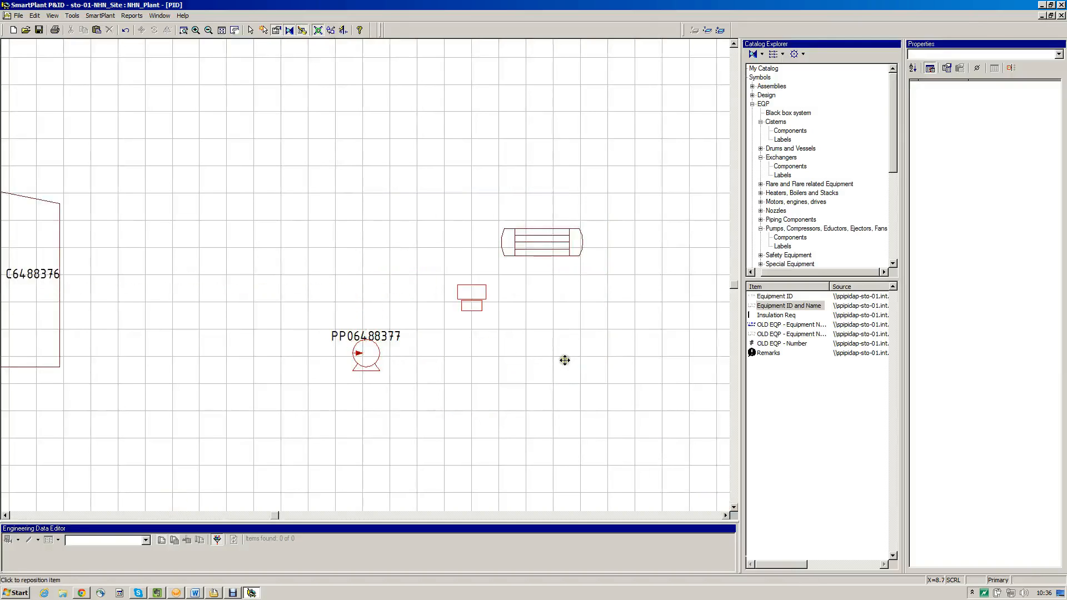
left_click(438, 472)
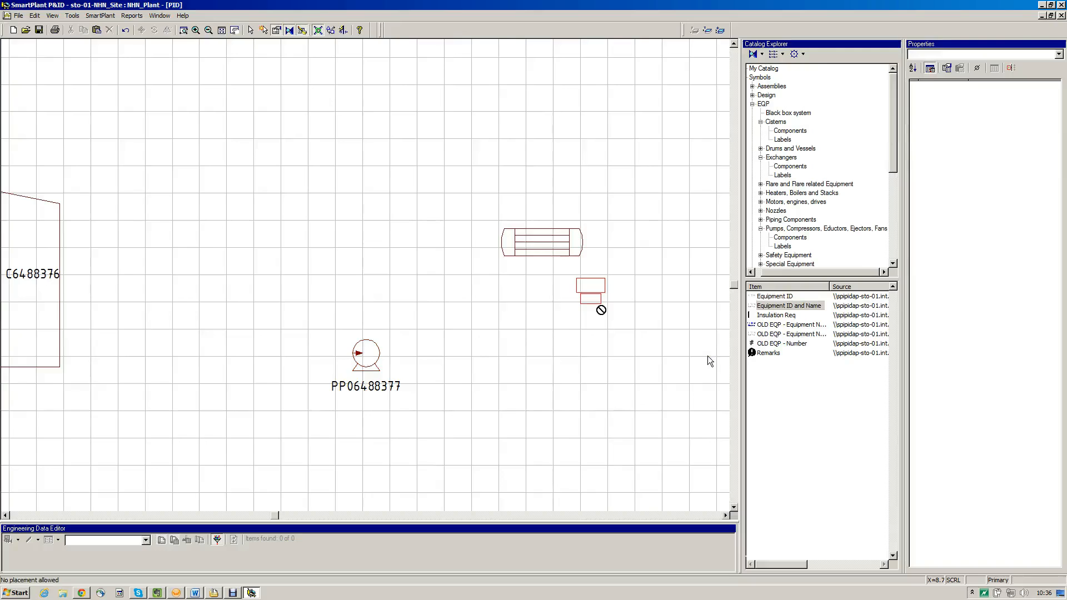
Attach an Equipment ID and Name label to the right of the tube heat exchanger and end label placement
left_click(599, 291)
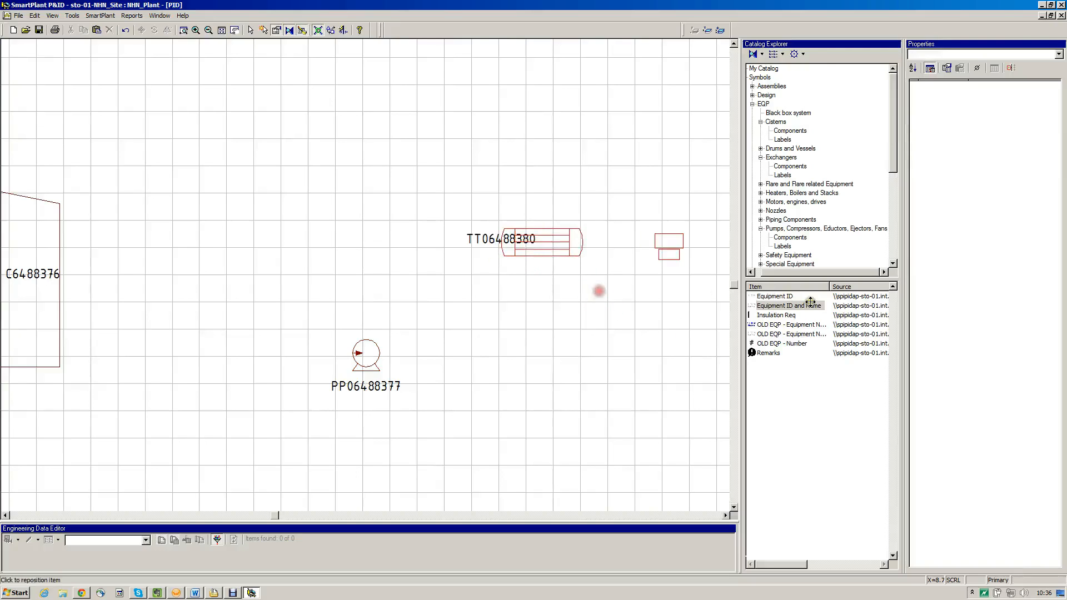
left_click(662, 262)
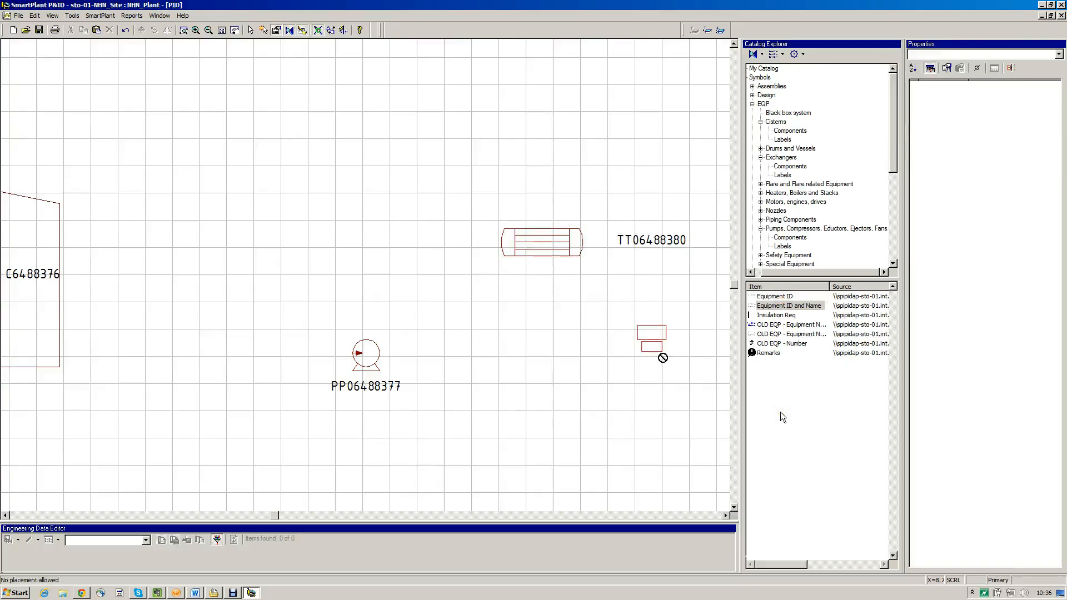
right_click(780, 413)
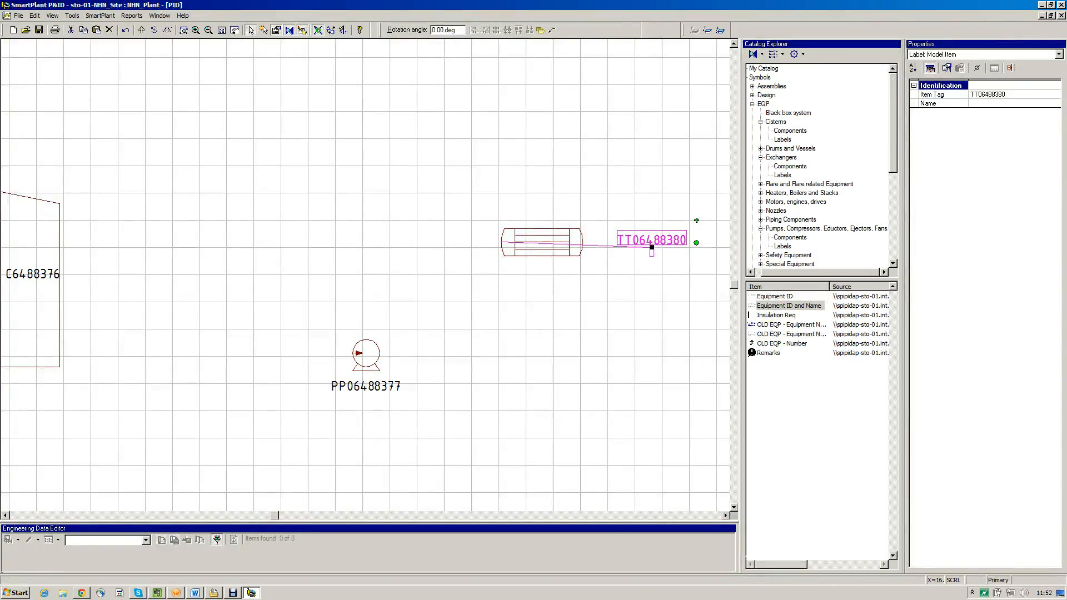
Set the name in the heat exchanger label's properties to "Heating Exchanger"
left_click(1014, 103)
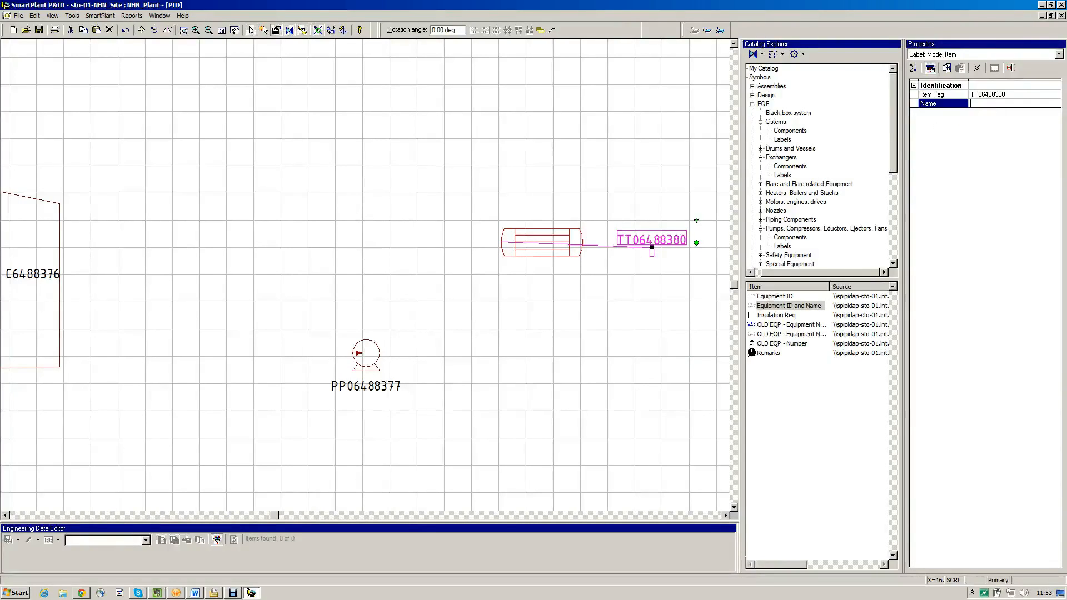
type("Heating Exchanger")
key("Return")
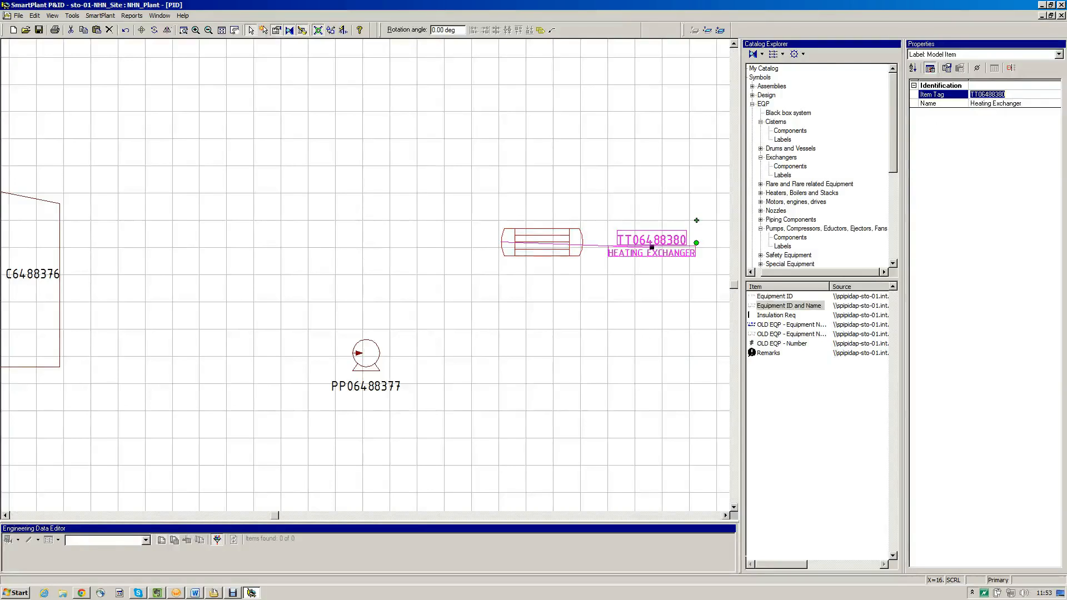
Select the heat exchanger and its label in turn to compare the name in their properties
left_click(970, 407)
left_click(609, 273)
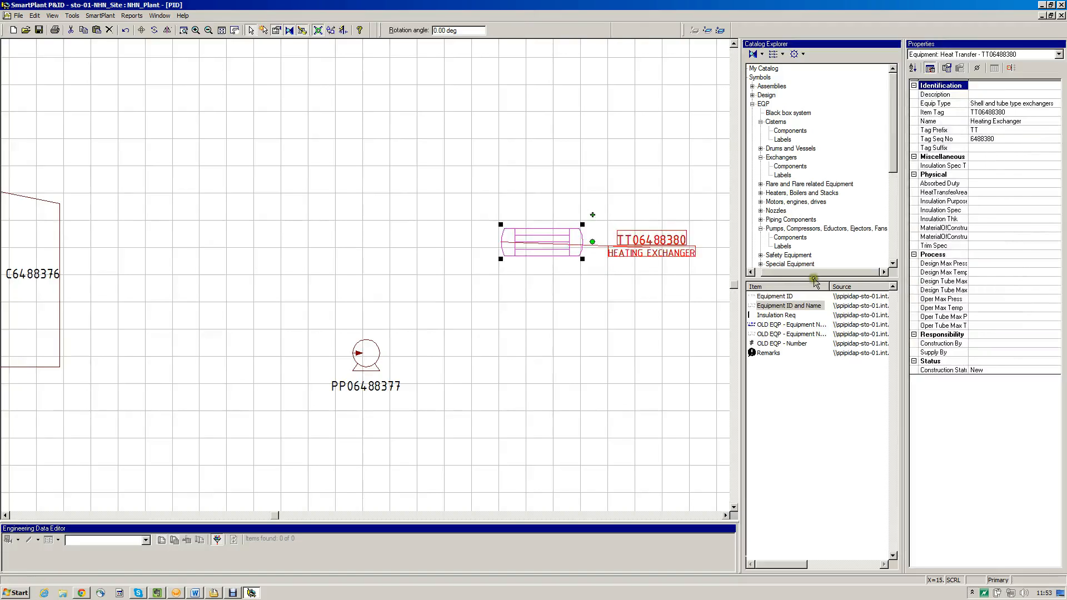
left_click(792, 297)
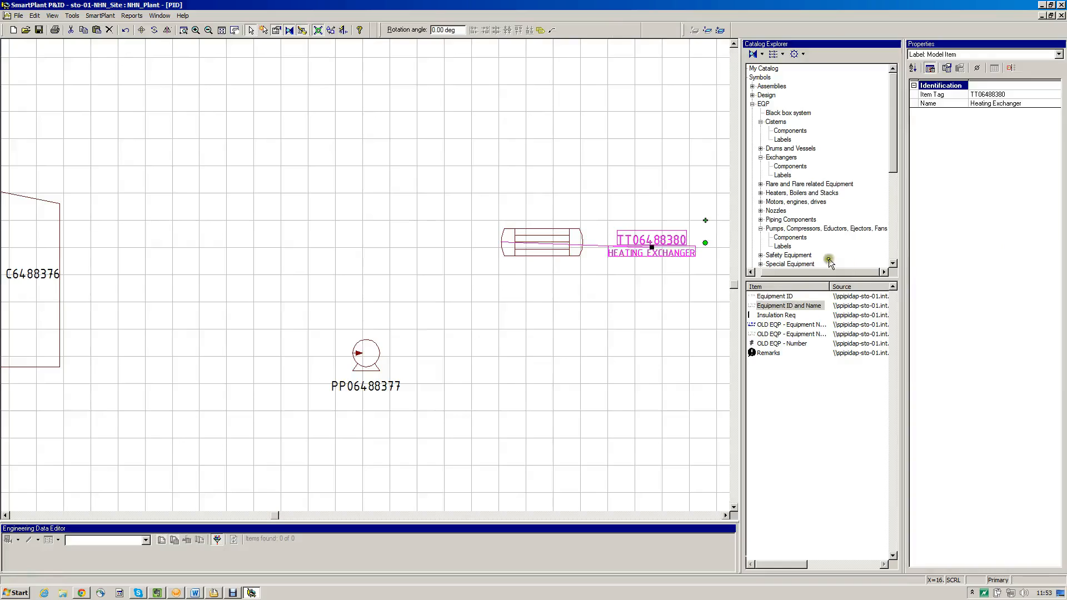
Compare the heat exchanger's full property list with its brief one
left_click(670, 279)
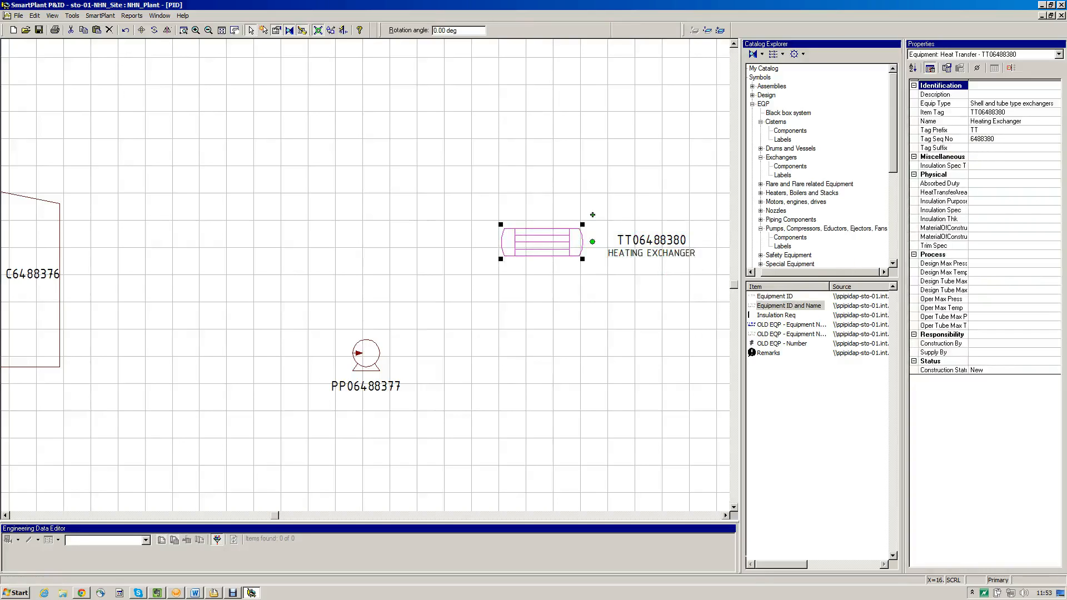
left_click(929, 68)
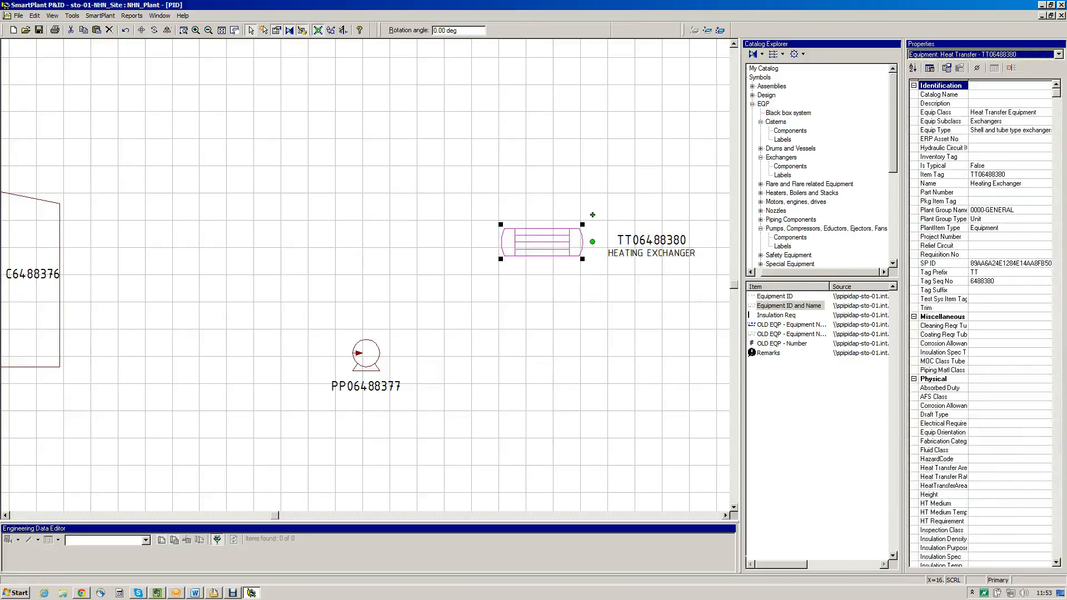
left_click(929, 68)
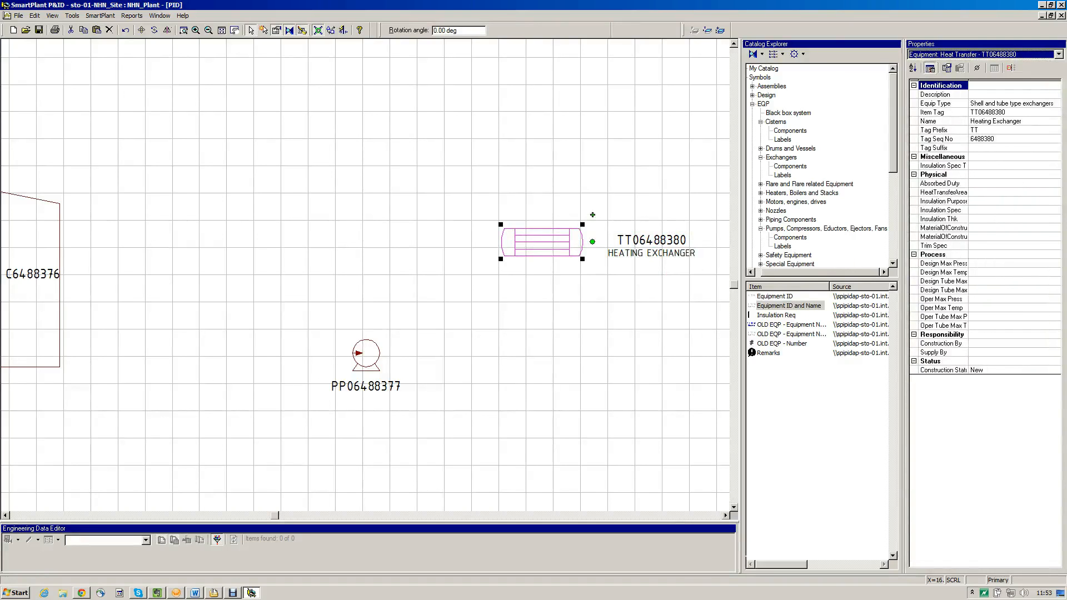
Set the heat exchanger's tag sequence number to 01
left_click(1040, 139)
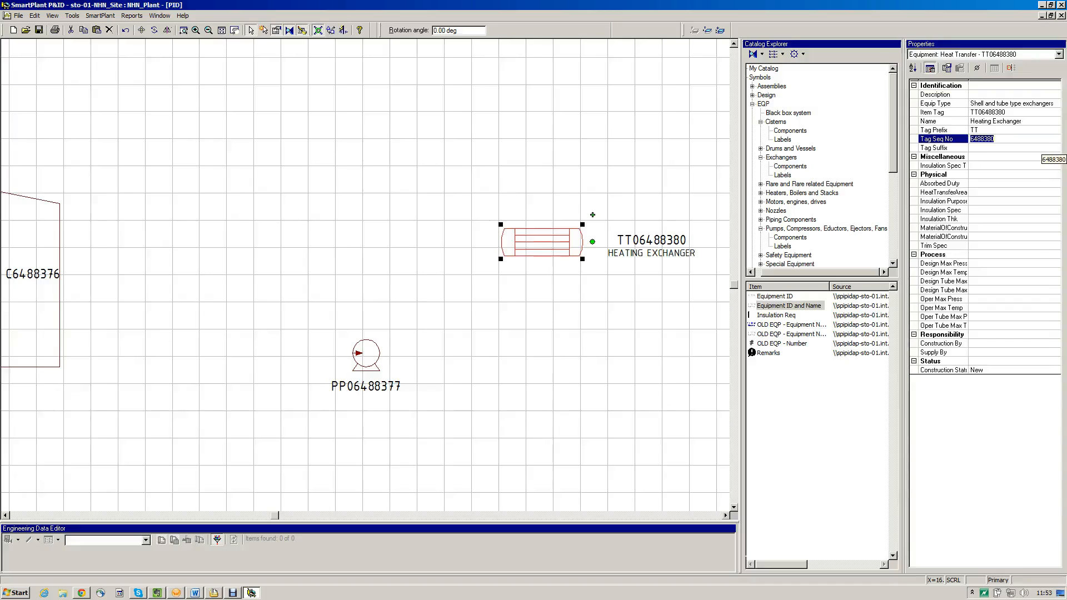
type("01")
key("Return")
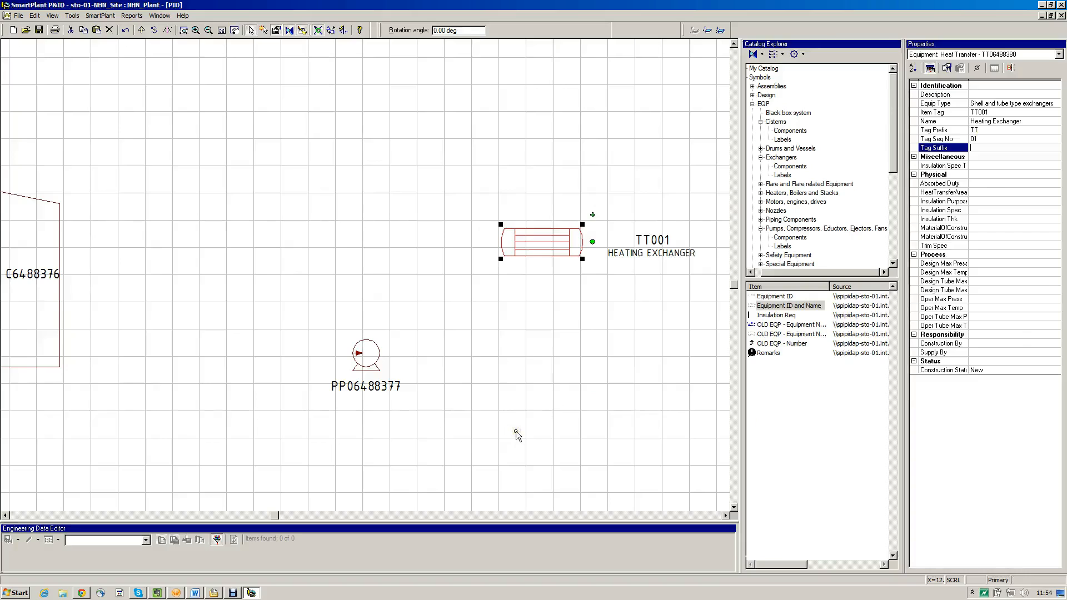
Name the centrifugal pump "Circ. Pump" in its properties
left_click(453, 420)
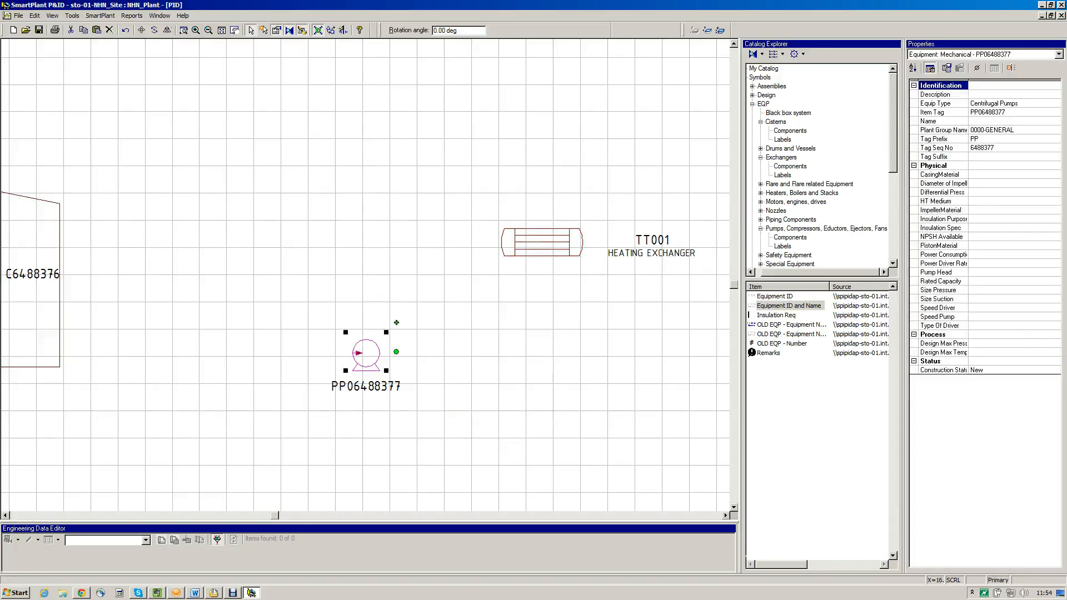
left_click(988, 121)
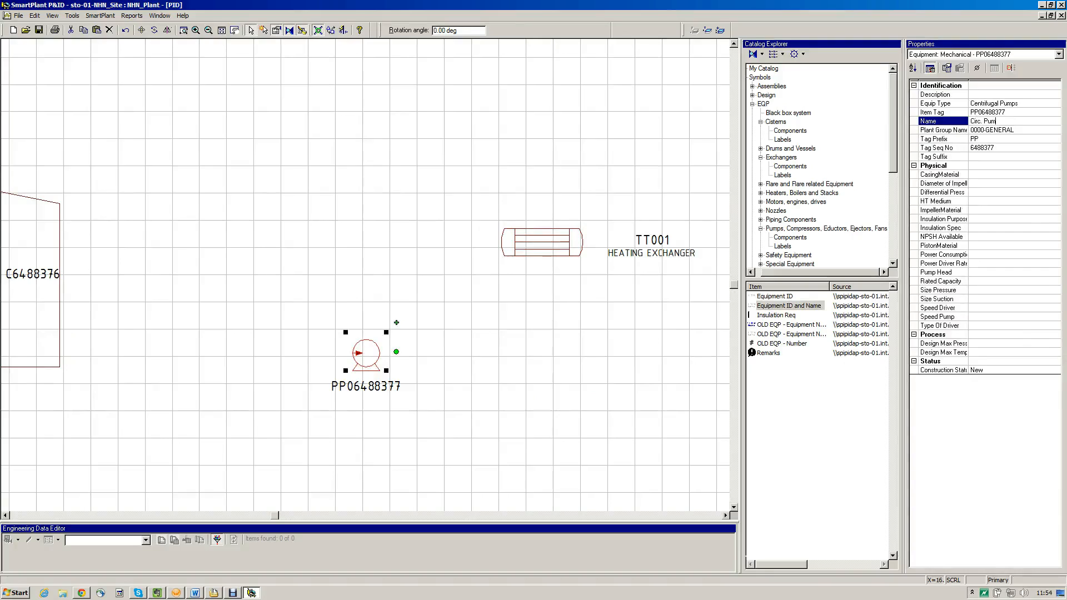
key("Tab")
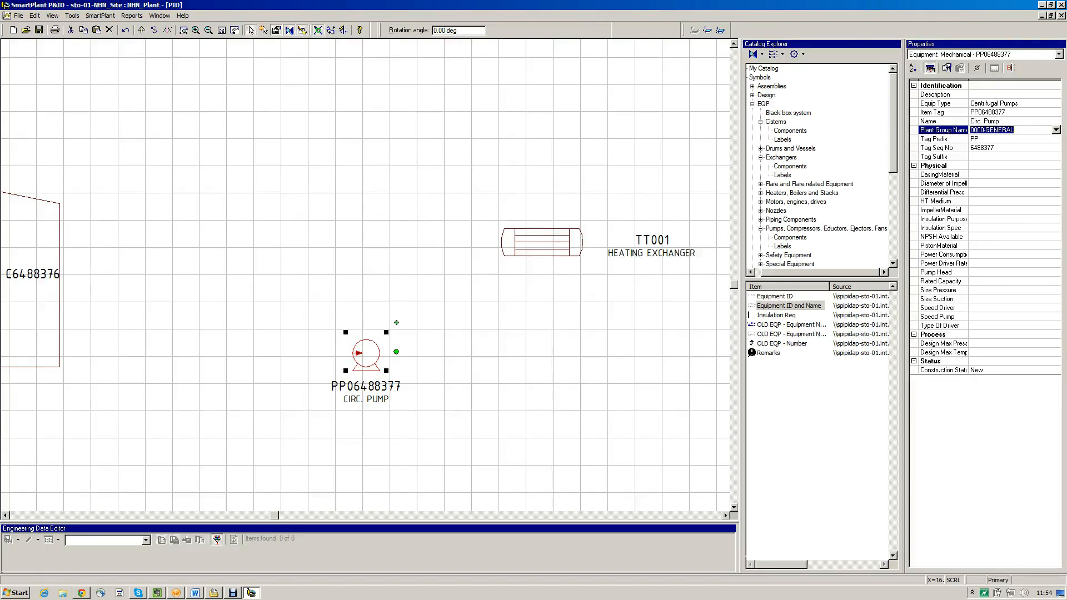
Set the centrifugal pump's tag sequence number to 02
key("Tab")
type("002")
key("BackSpace")
key("BackSpace")
key("BackSpace")
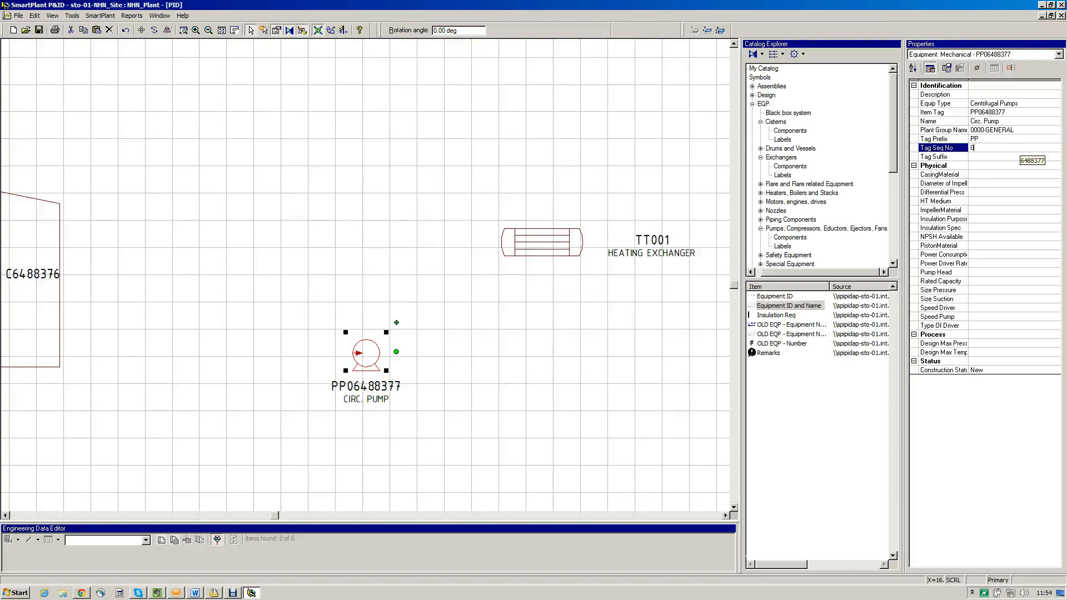
type("02")
key("Tab")
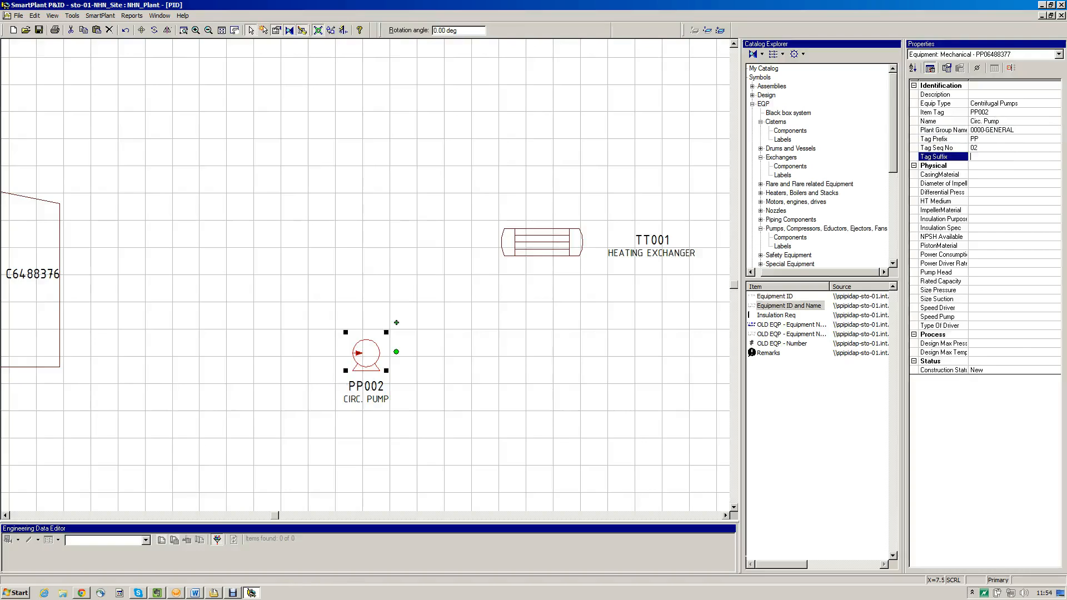
Name the cistern "Storage Tank" in its properties
left_click(248, 515)
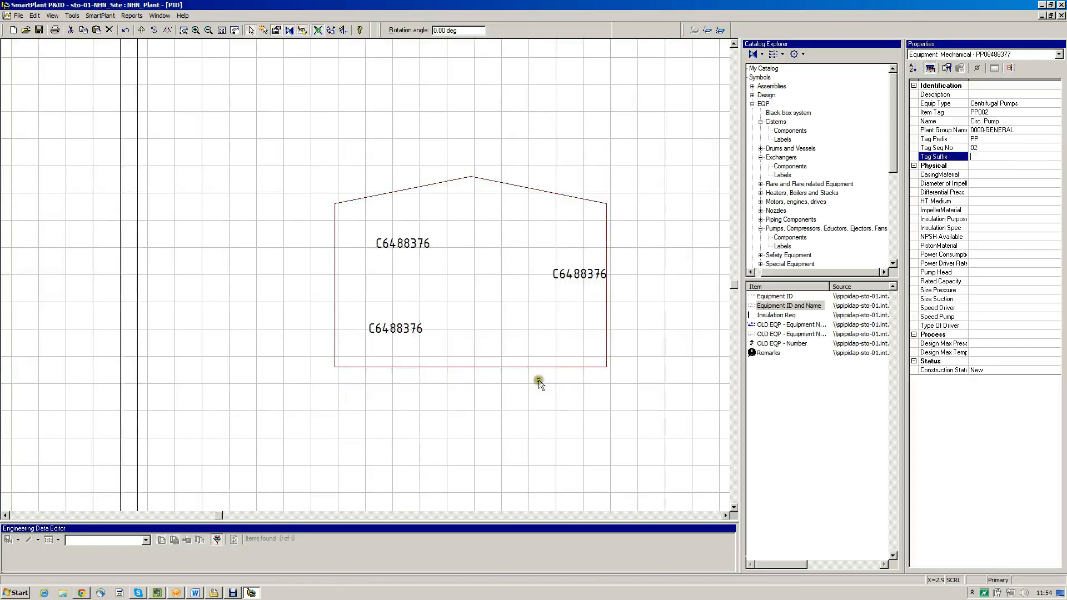
left_click(629, 221)
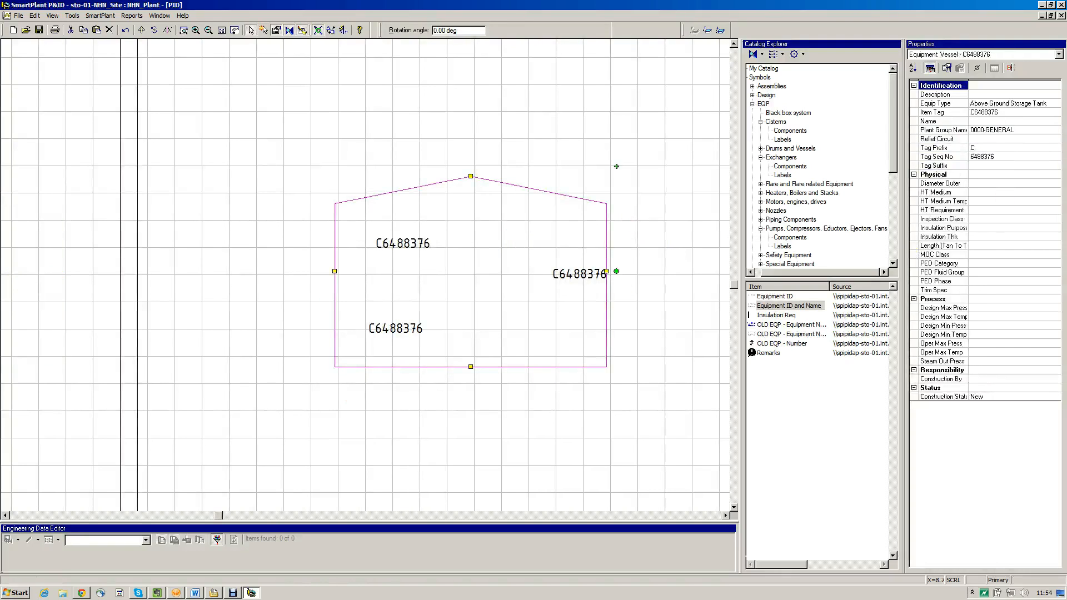
left_click(988, 121)
type("Storage T")
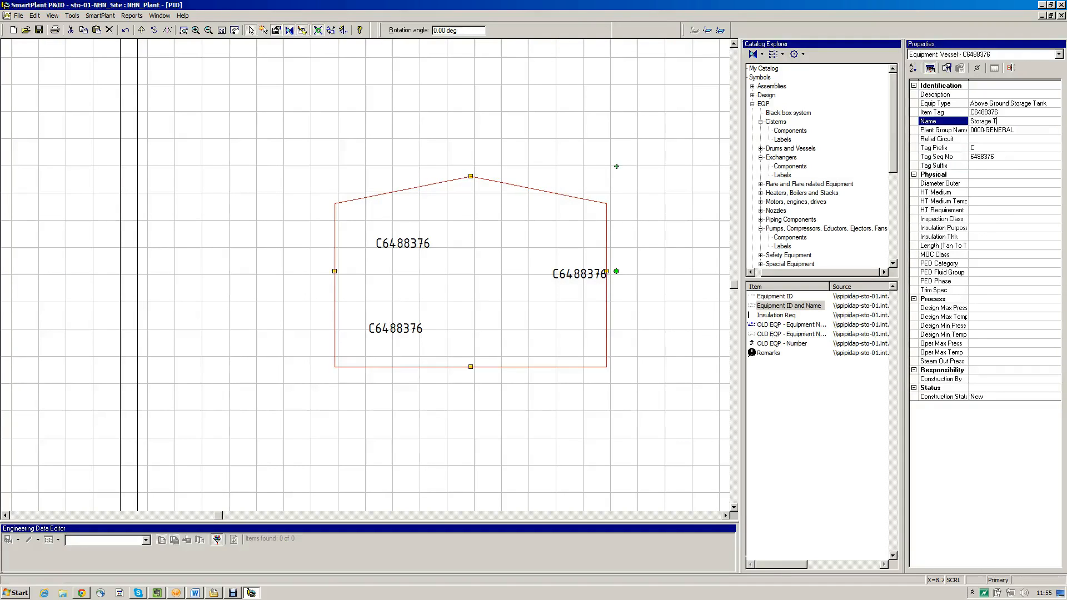
type("ank")
key("Return")
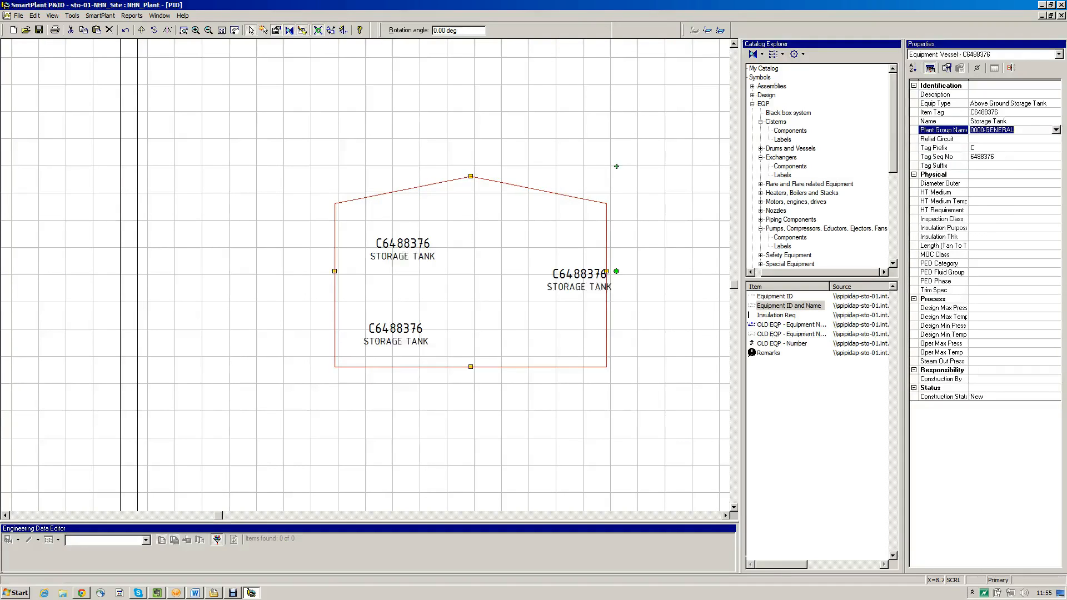
Set the storage tank's tag sequence number to 03
left_click(982, 157)
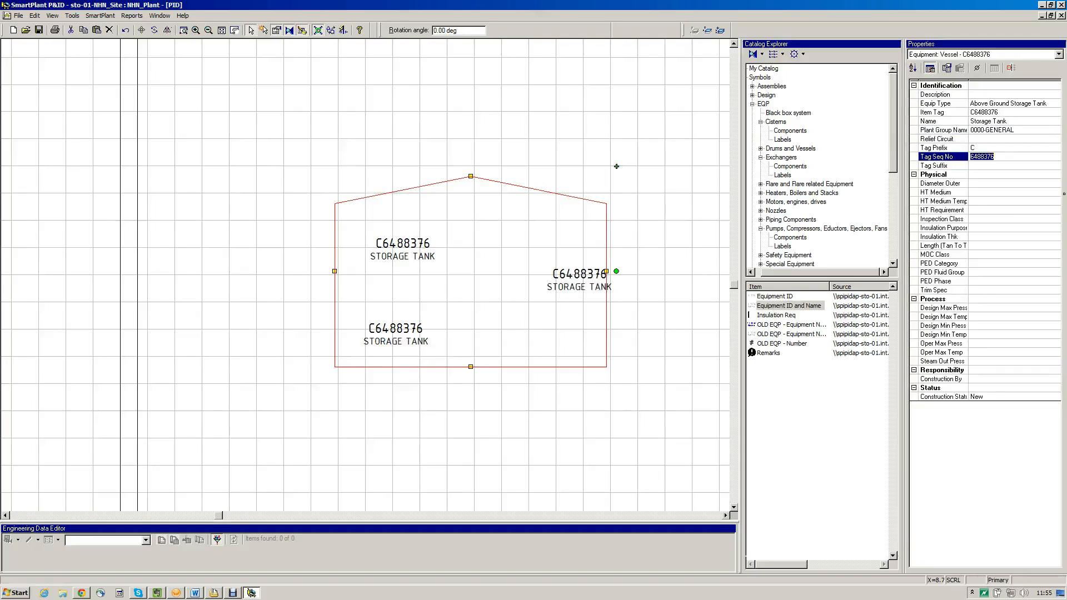
type("03")
key("Return")
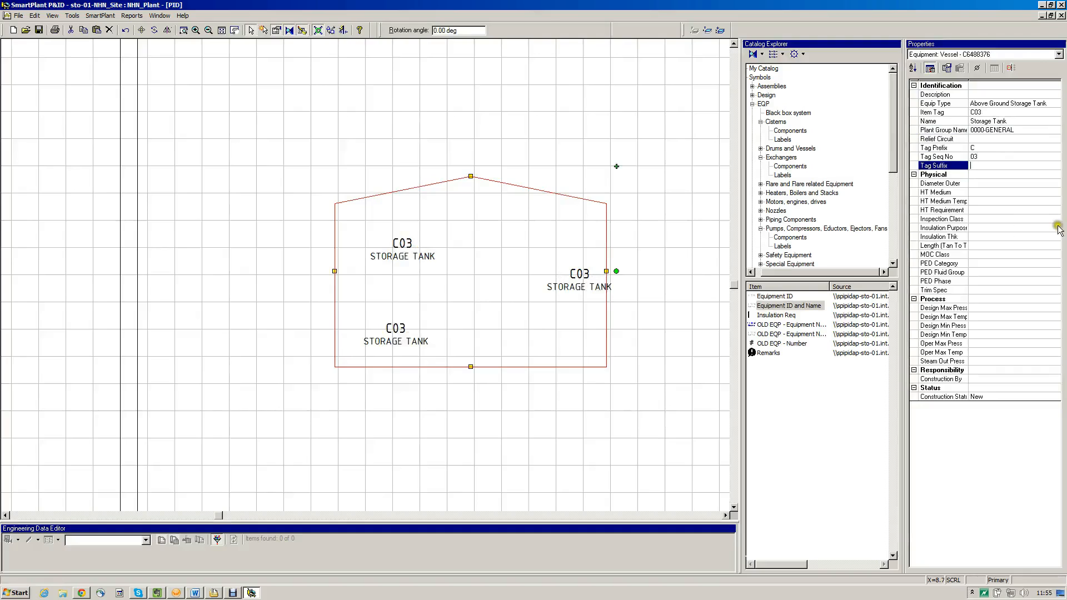
Move the tank's upper-left label to the centre of the tank and delete the two duplicate labels
left_click(482, 289)
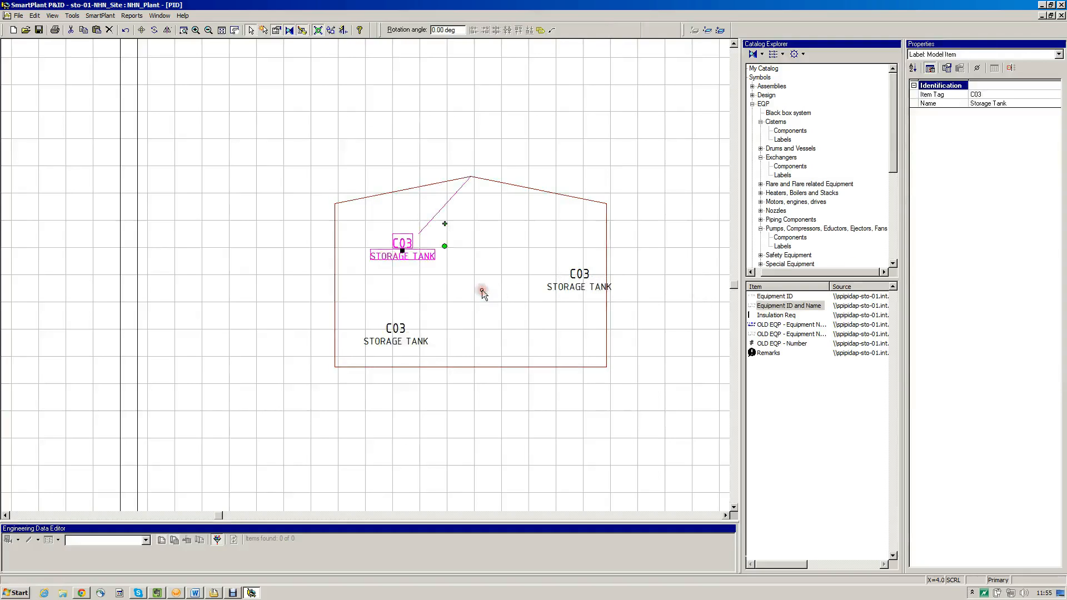
left_click_drag(485, 302, 568, 333)
right_click(690, 337)
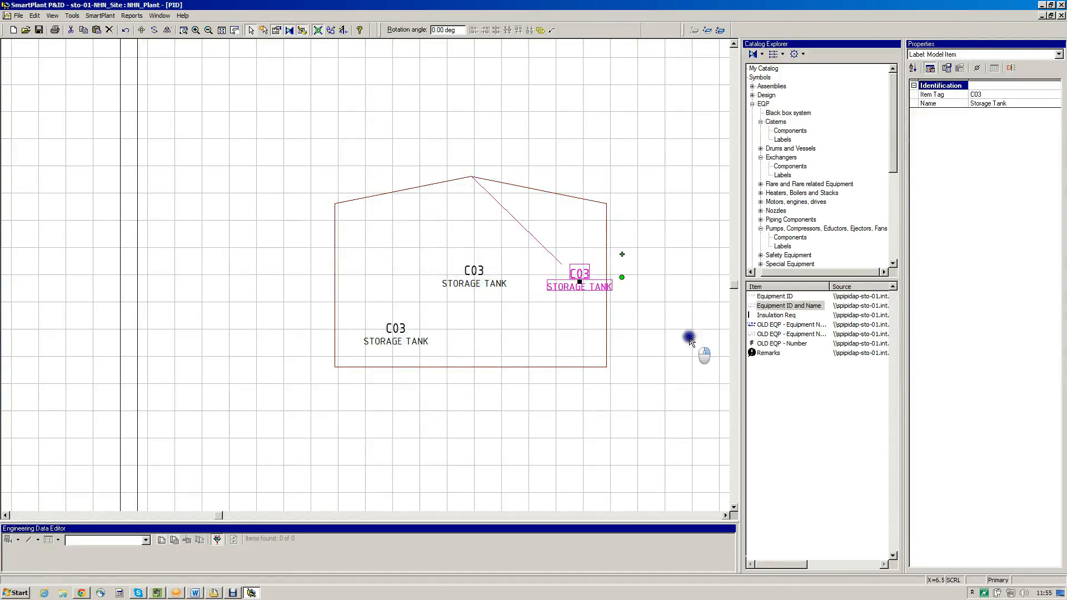
left_click(718, 361)
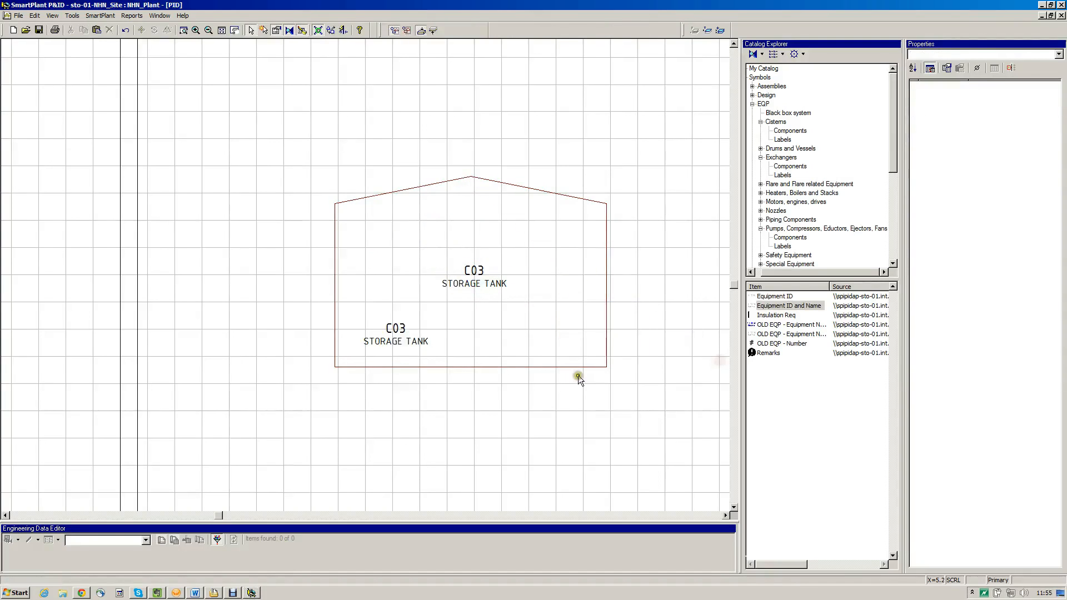
right_click(478, 397)
left_click(507, 421)
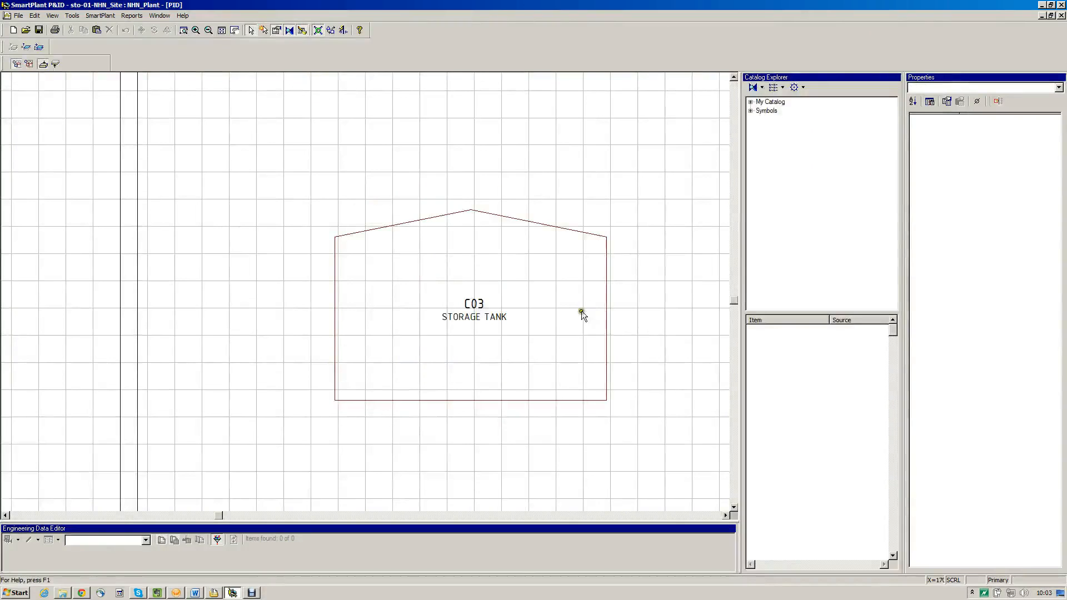
Fit the view to the selected storage tank and to the whole drawing, ending with a close-up of the tank
left_click(432, 219)
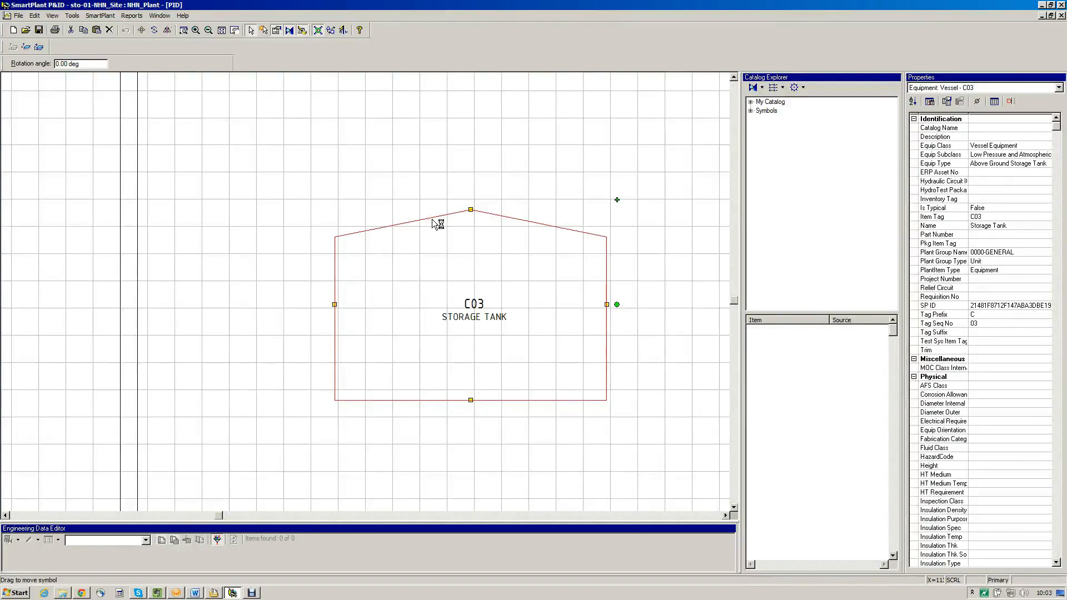
left_click(222, 31)
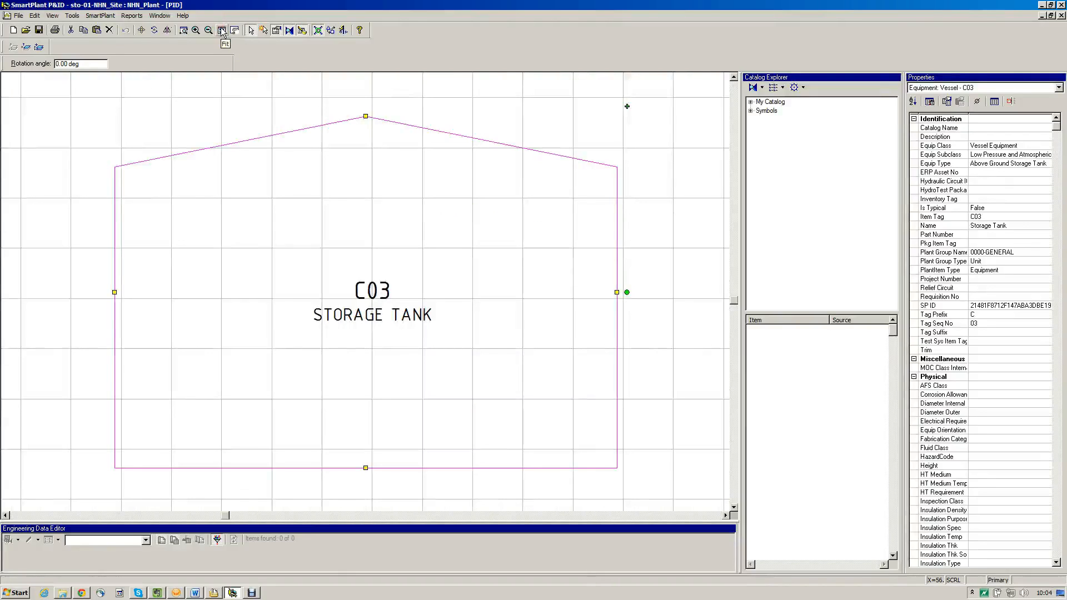
left_click(238, 116)
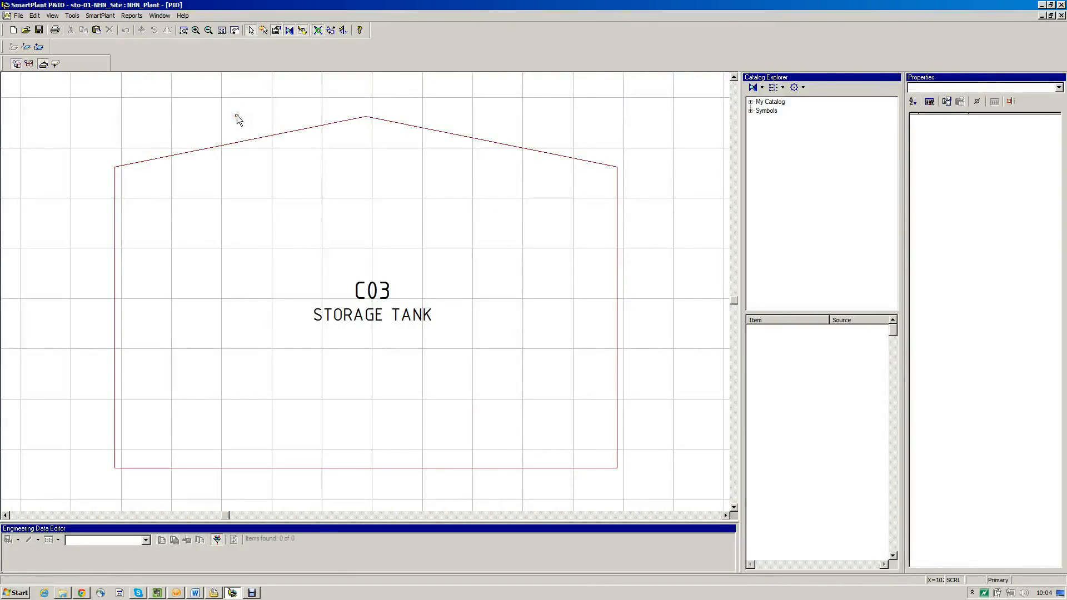
left_click(222, 31)
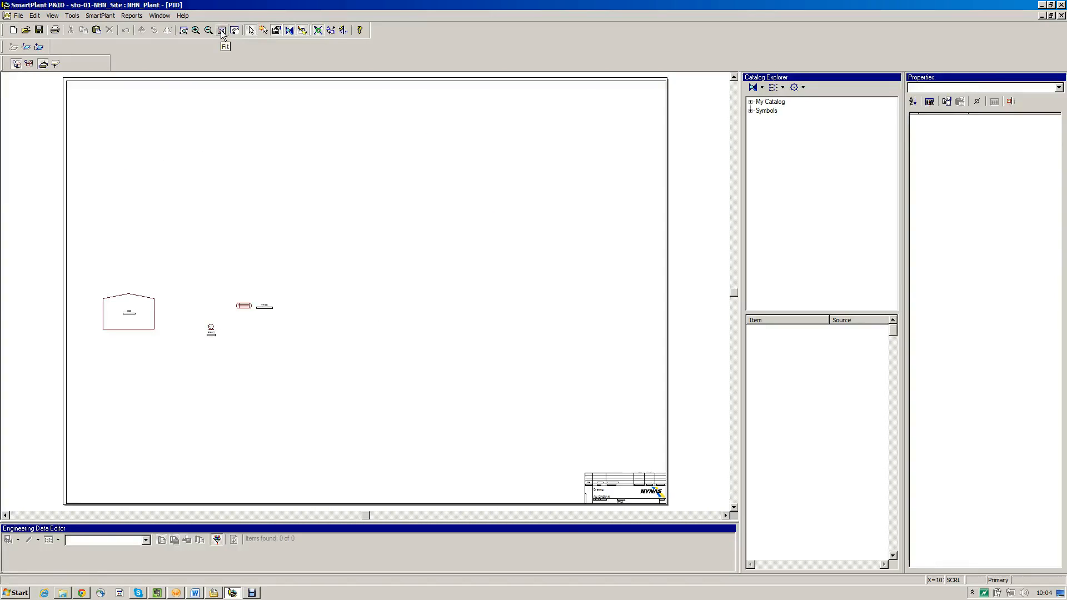
left_click(184, 30)
left_click_drag(94, 254, 285, 345)
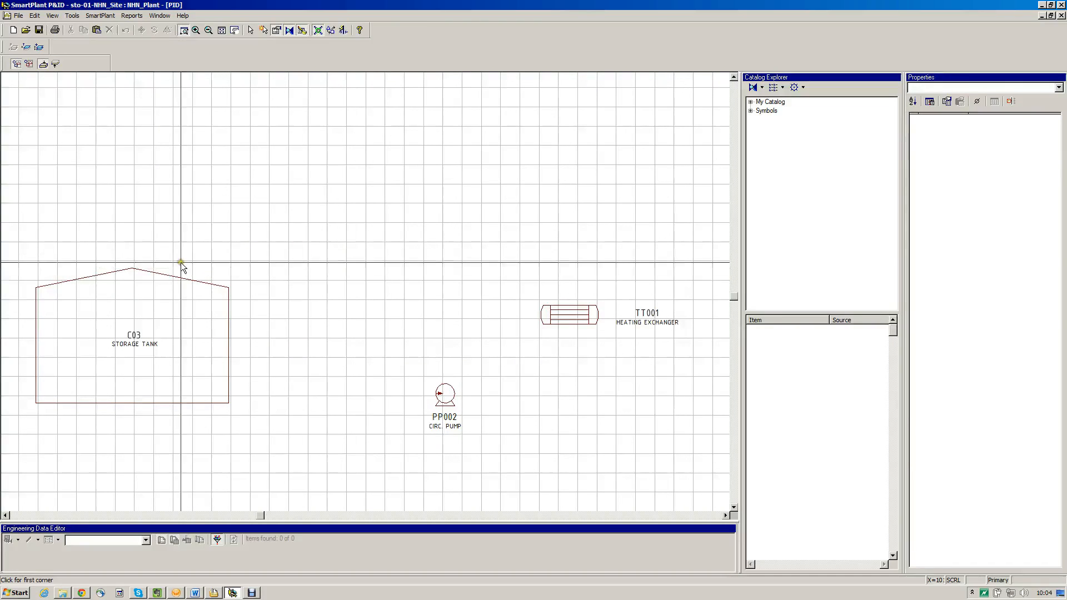
left_click_drag(34, 255, 265, 419)
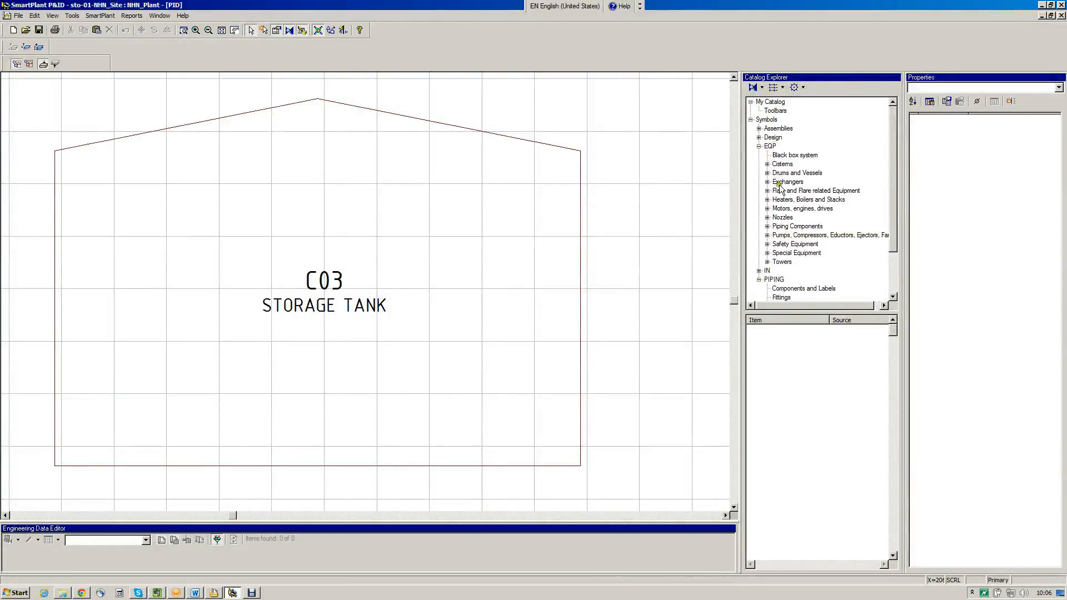
Place a Manway from the equipment nozzles catalog on the lower part of the storage tank's left wall
left_click(767, 217)
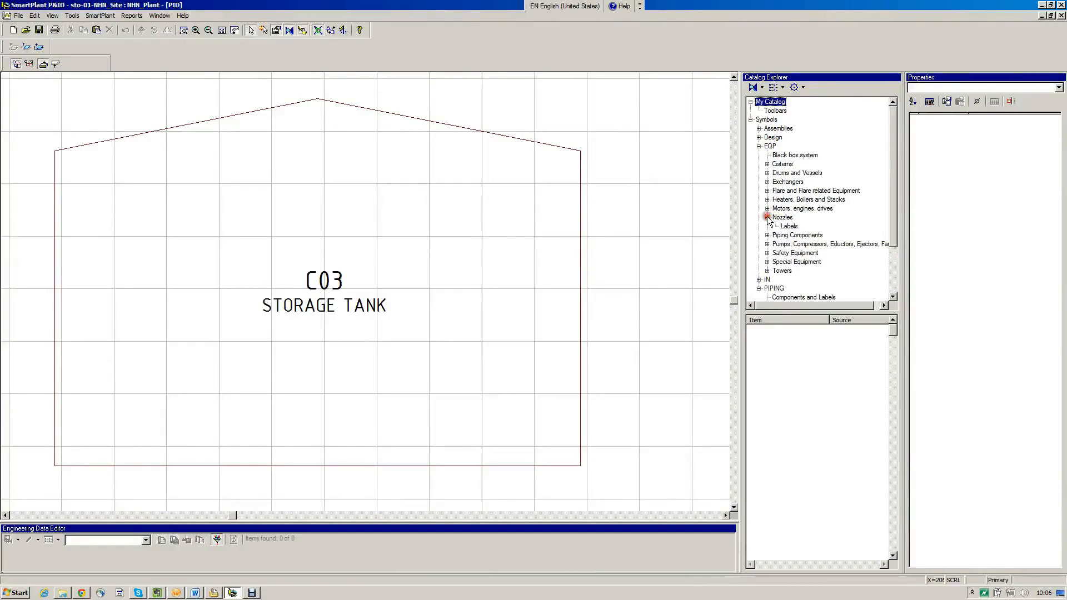
left_click(779, 218)
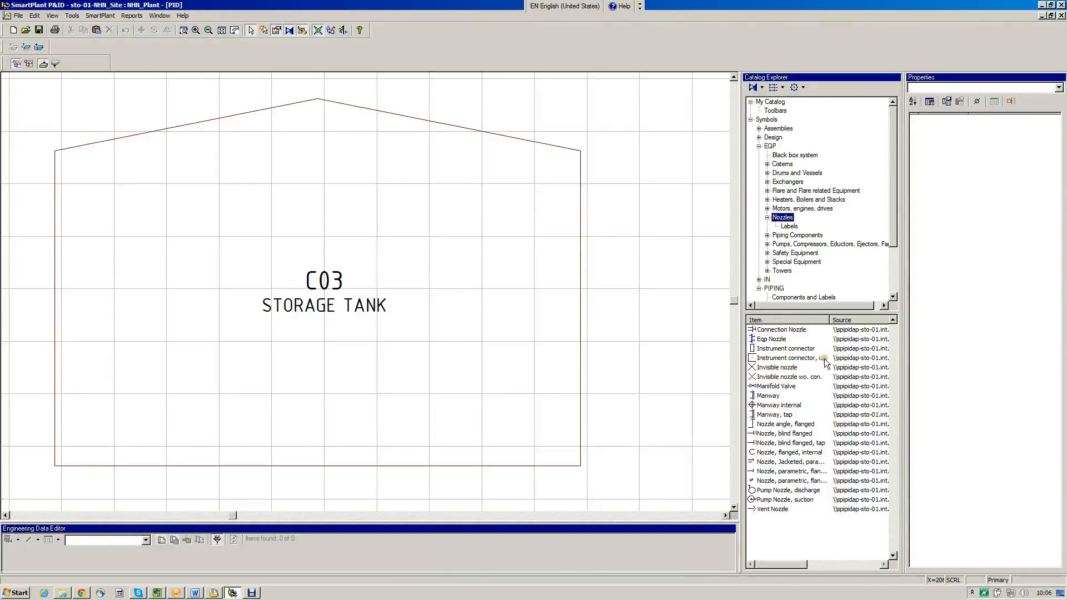
left_click(768, 395)
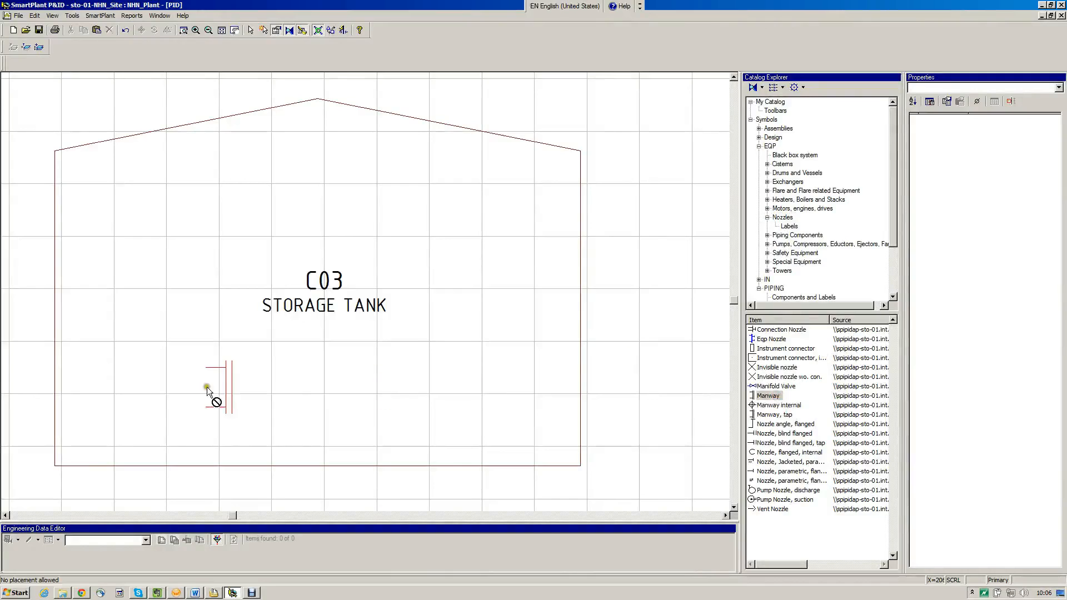
left_click(53, 393)
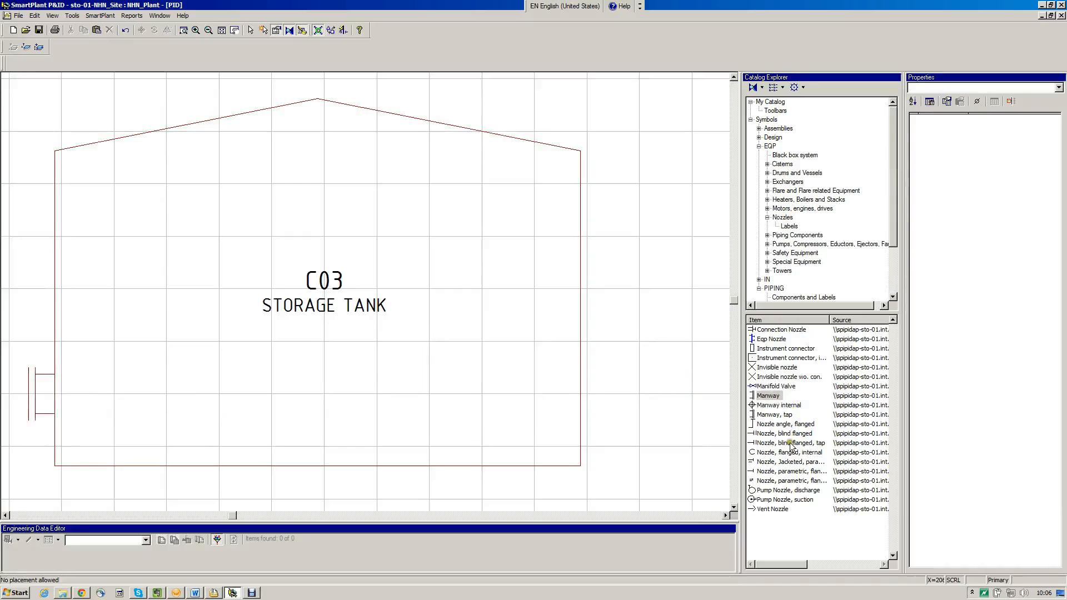
Place a parametric flanged nozzle near the base of the storage tank's right wall and end placement
left_click(778, 481)
left_click_drag(768, 483, 665, 414)
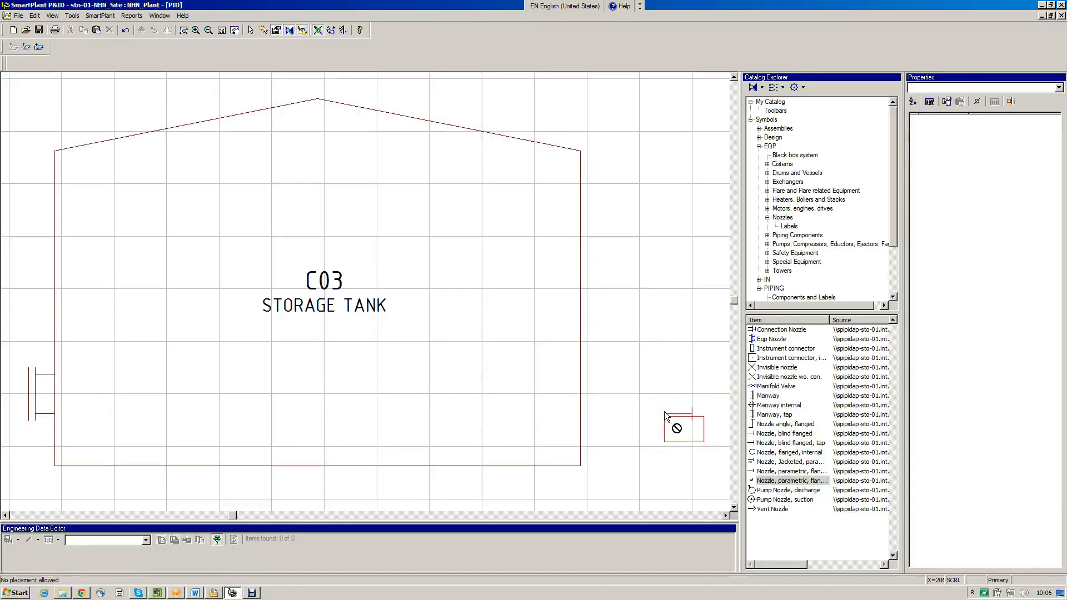
left_click_drag(665, 413, 582, 434)
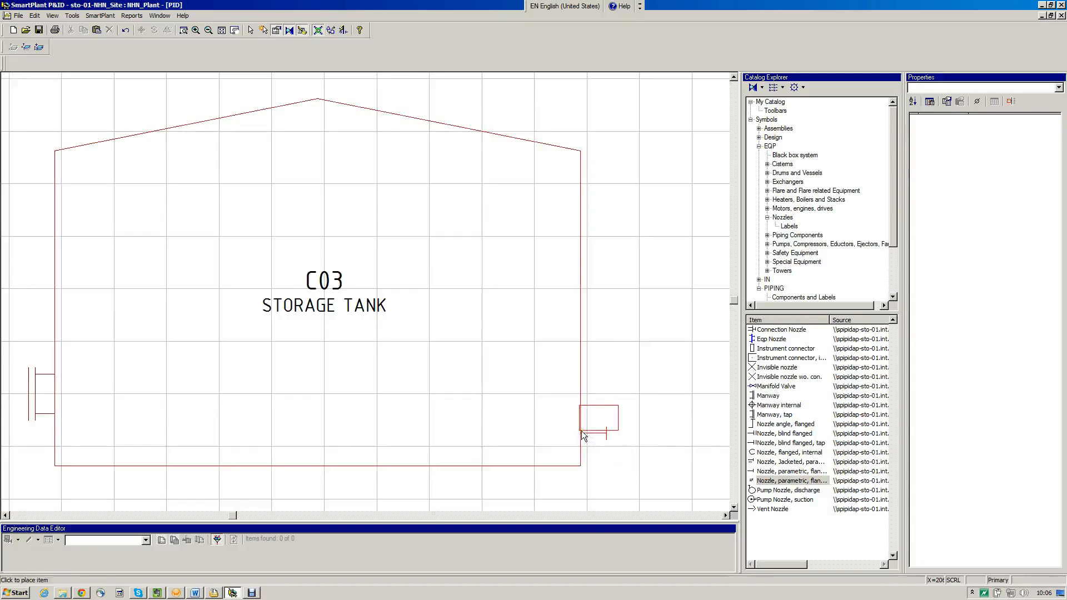
left_click(581, 433)
left_click(582, 433)
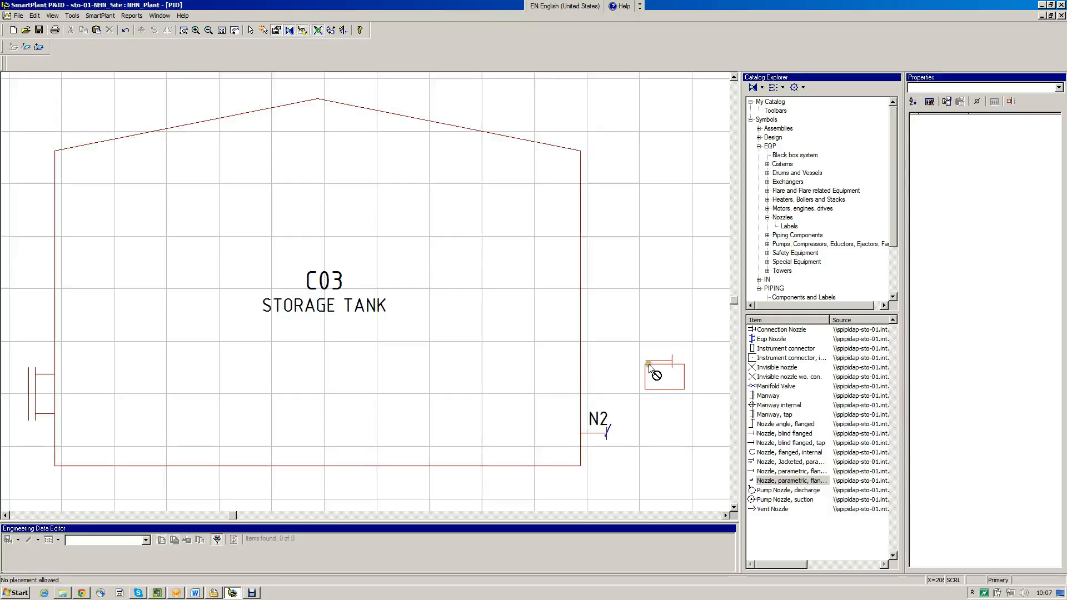
key("Escape")
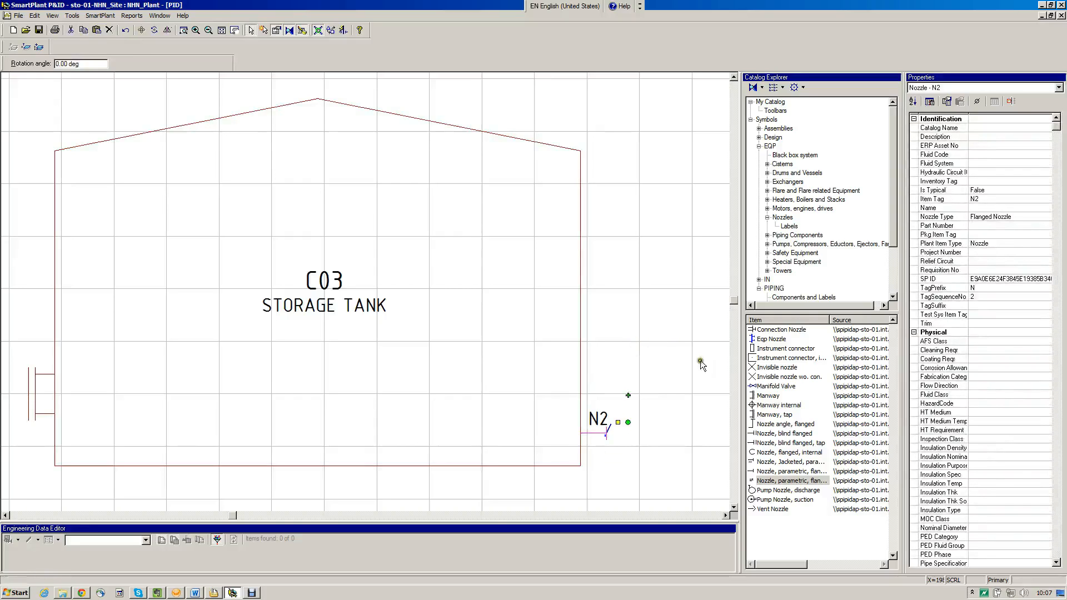
Place another parametric flanged nozzle on the right slope of the storage tank's roof and end placement
left_click(767, 482)
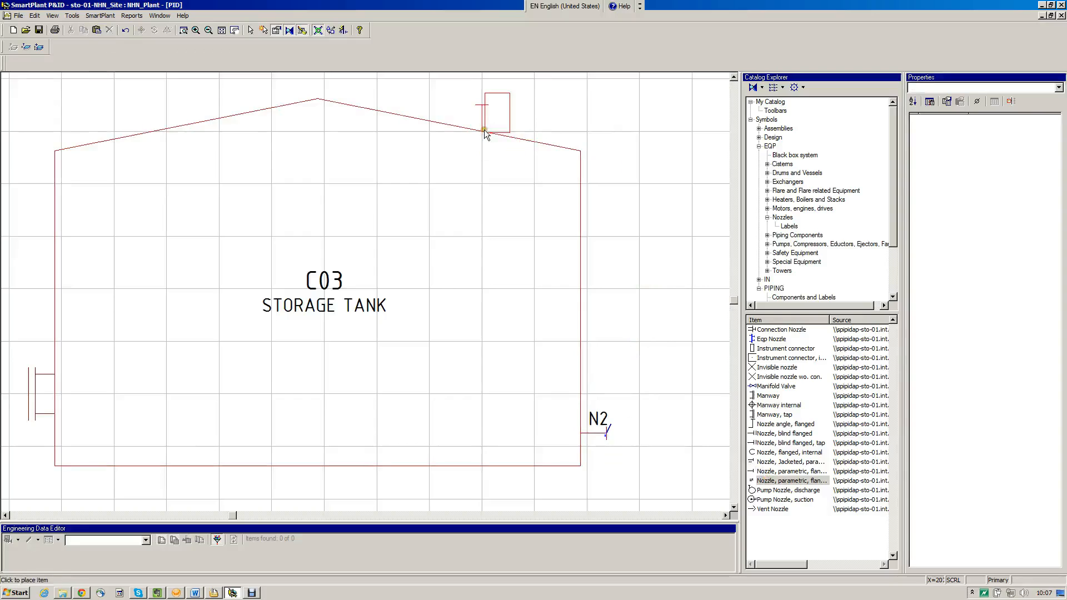
right_click(643, 227)
Shift the N2 label of the nozzle on the tank's right wall to below the nozzle
left_click(605, 432)
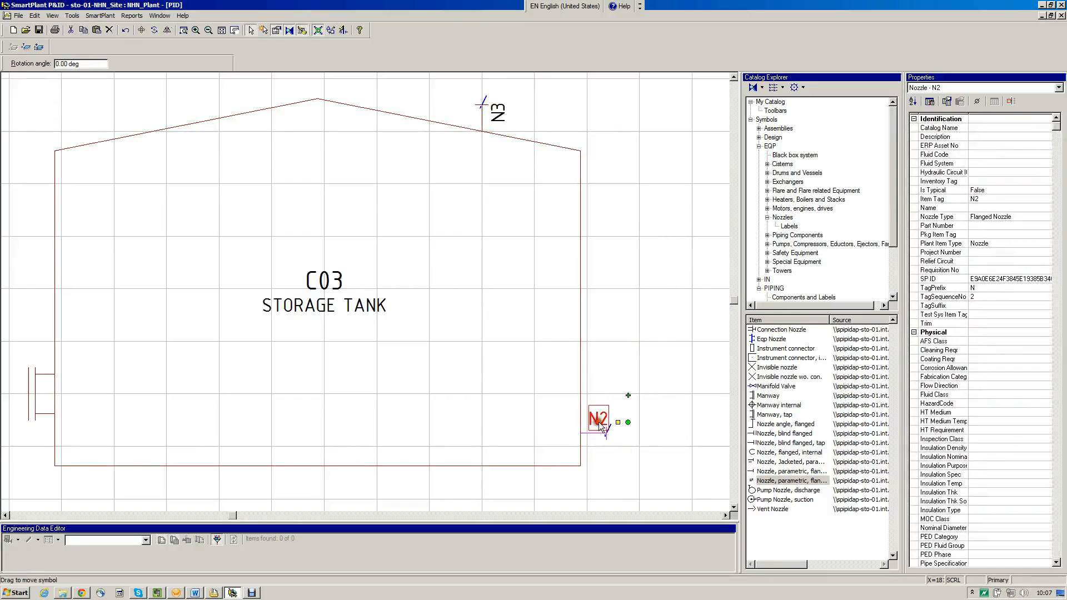
left_click(643, 399)
left_click(597, 433)
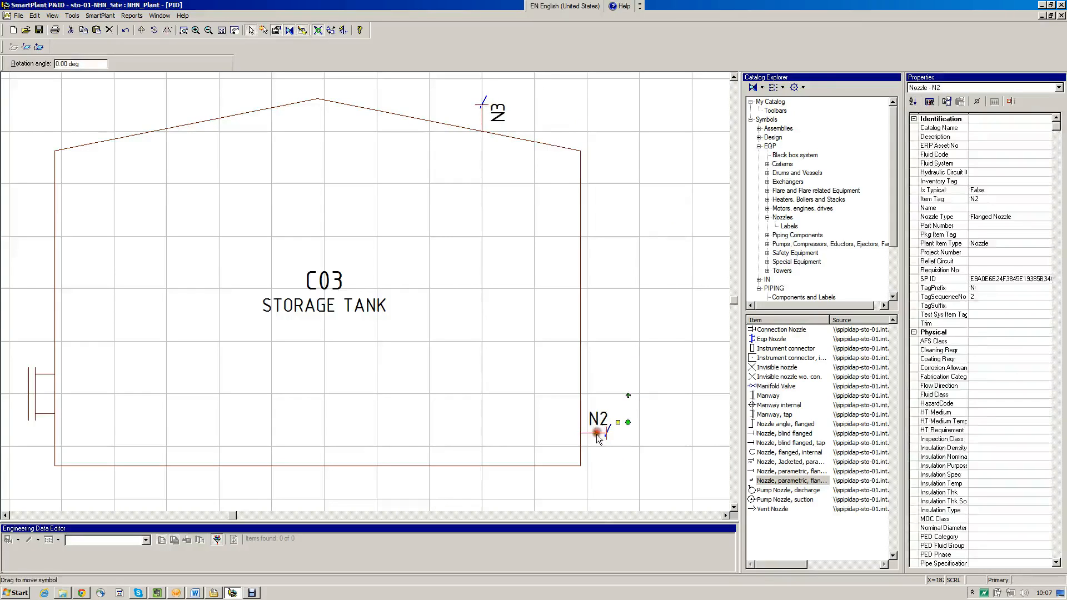
left_click(628, 396)
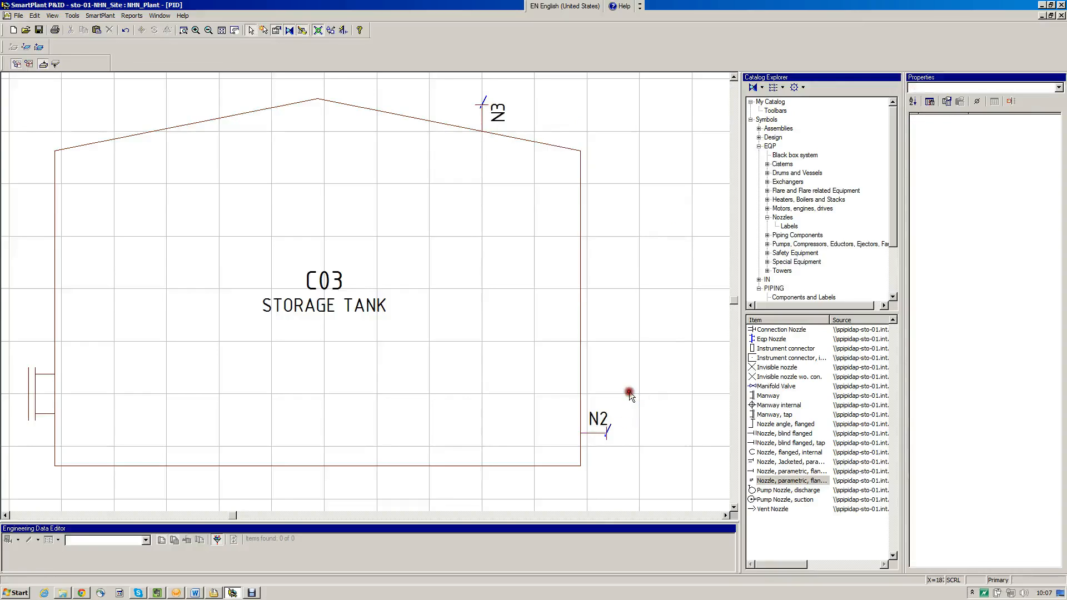
left_click(603, 435)
left_click_drag(629, 396, 596, 459)
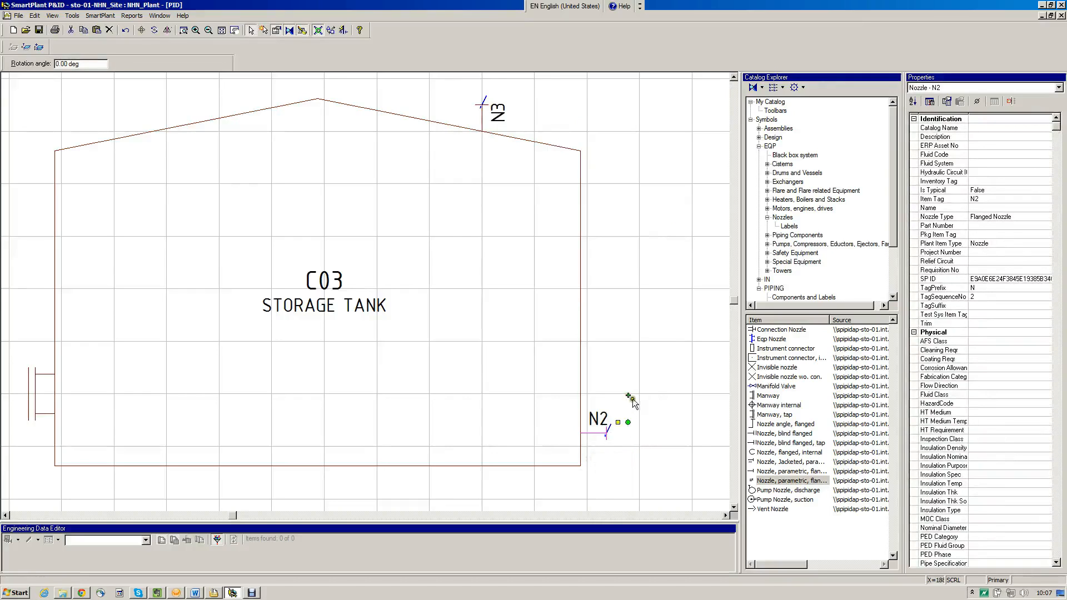
left_click_drag(628, 396, 594, 450)
left_click(670, 366)
Reduce the properties list to the brief set and set the right-wall nozzle's tag sequence number to 01
left_click(593, 435)
left_click(930, 102)
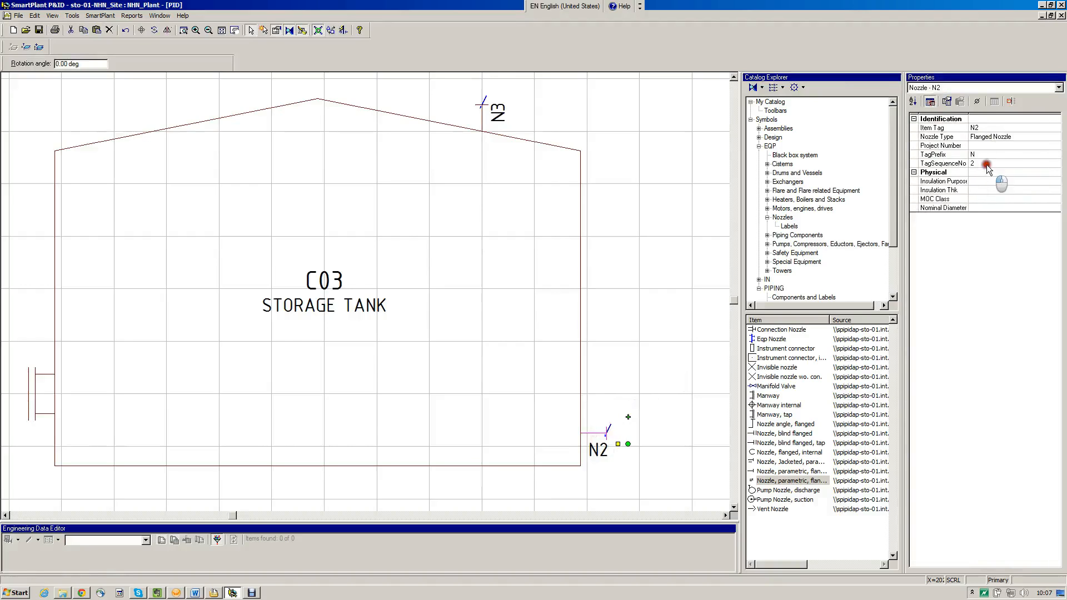
left_click(986, 163)
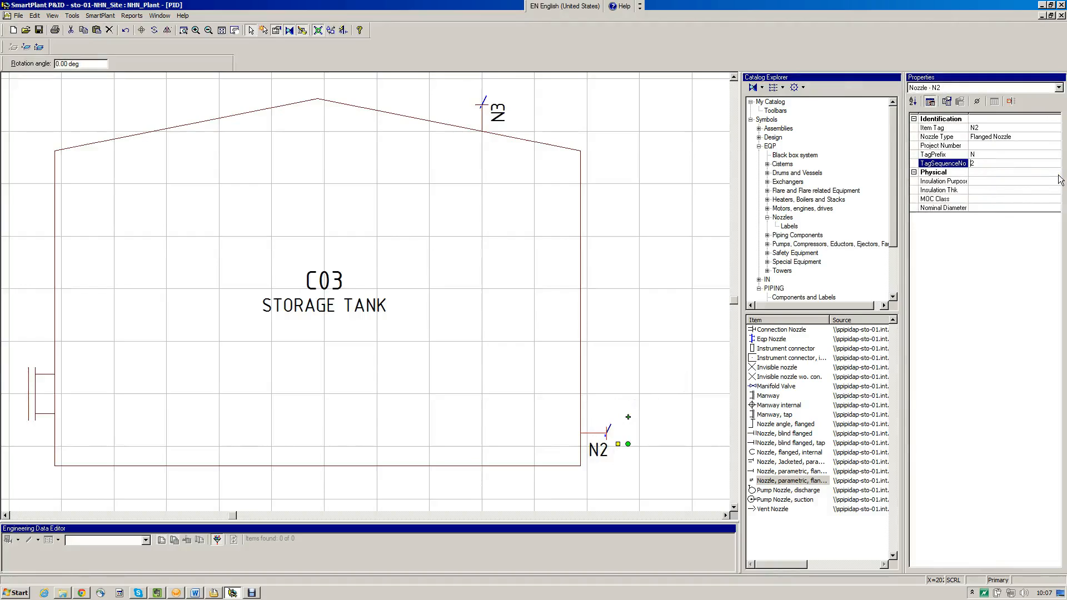
type("01")
key("Return")
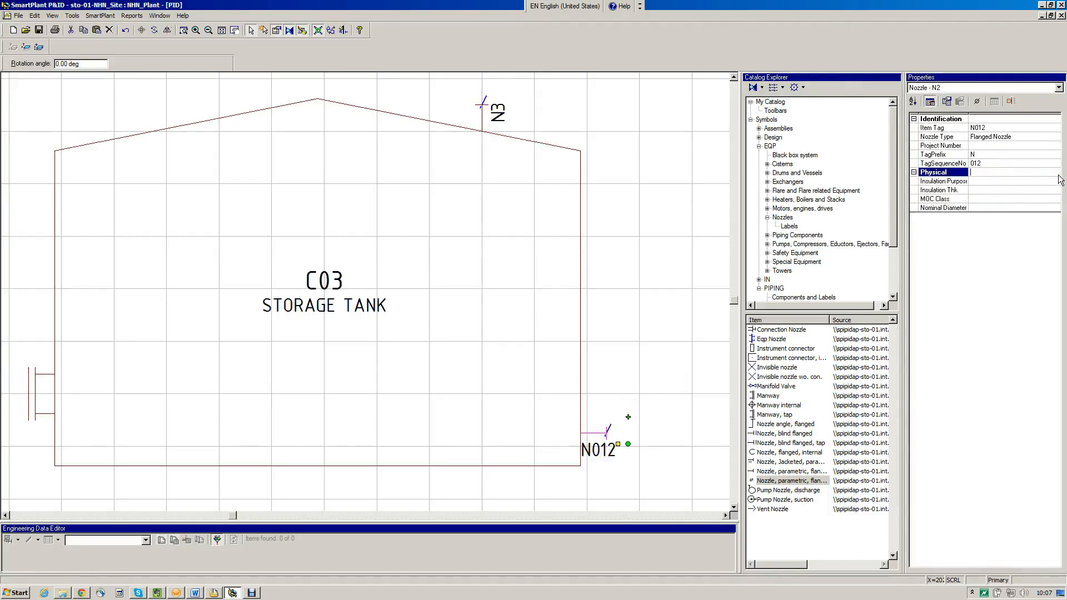
left_click(1048, 164)
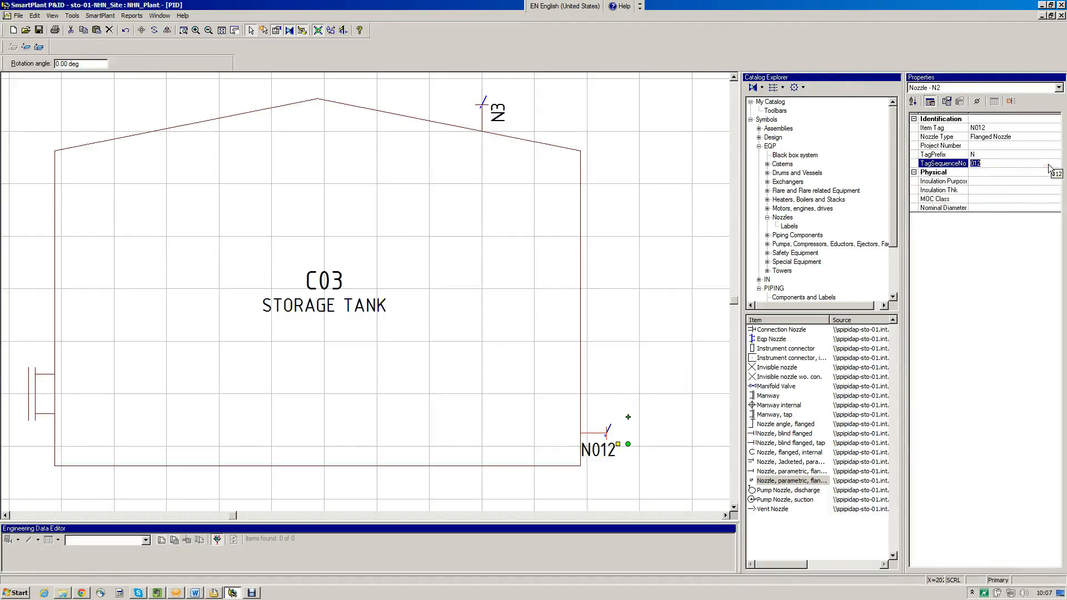
left_click(1048, 164)
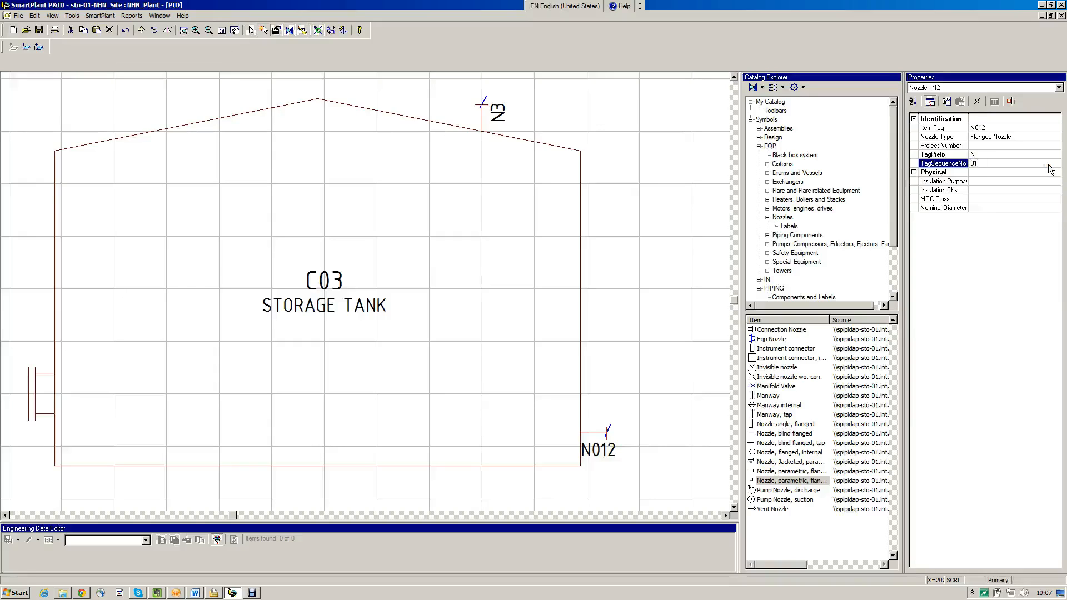
key("Return")
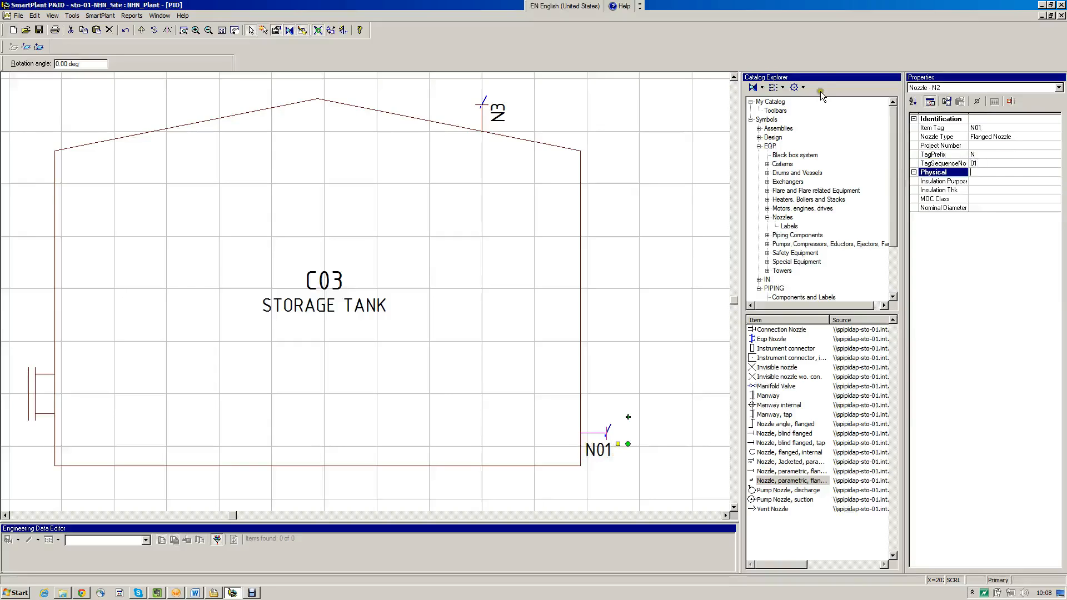
Set the tag sequence number of the nozzle on the tank roof to 02
left_click(480, 123)
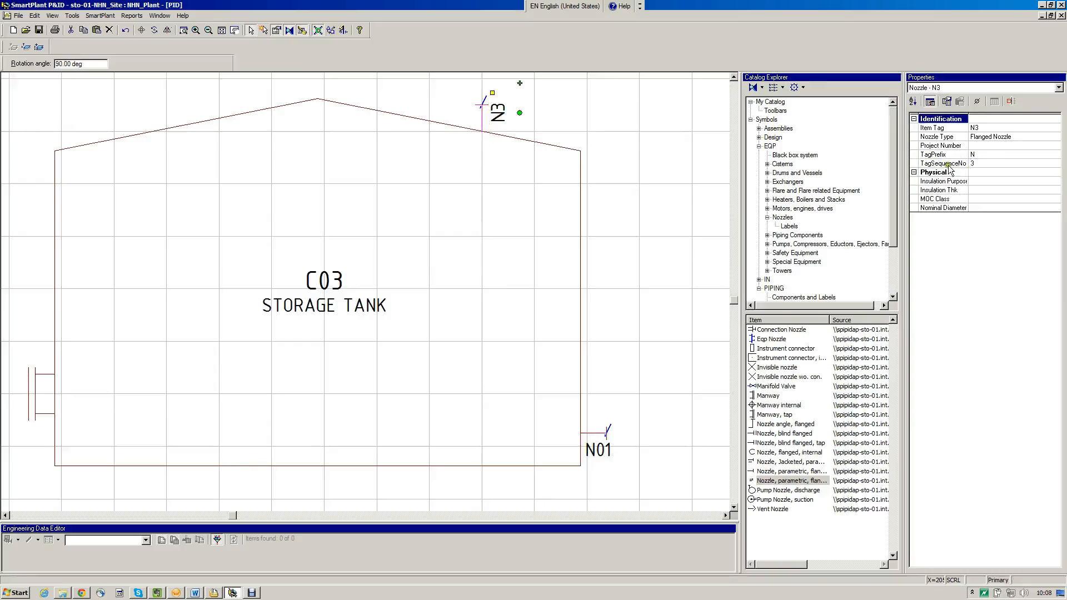
left_click(988, 165)
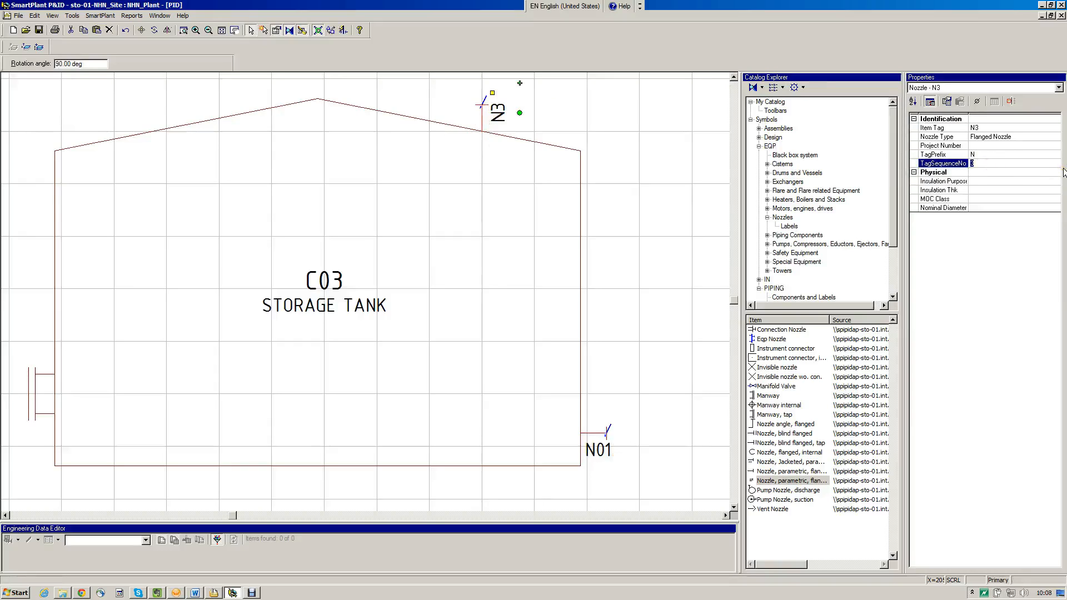
type("02")
key("Return")
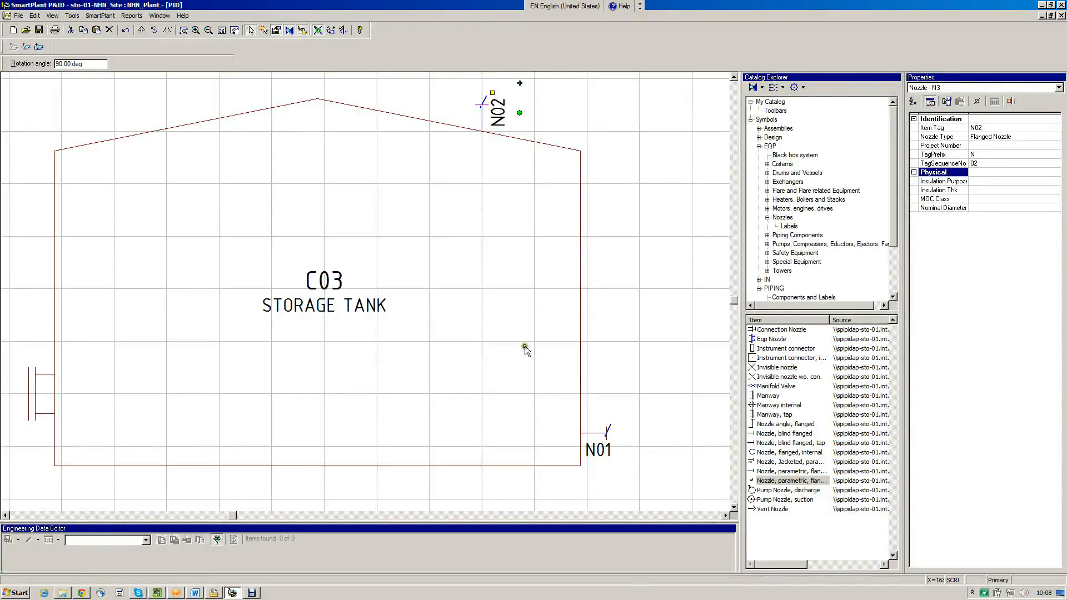
Add a Nozzle Id label to the manway on the tank's left wall and position it just above the manway
left_click(44, 413)
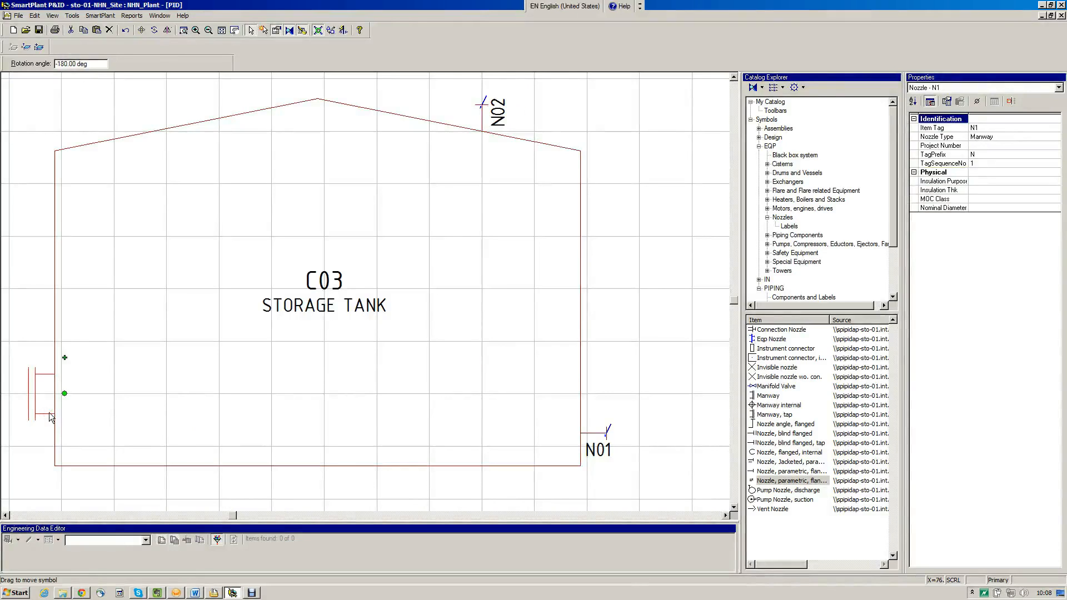
left_click(789, 227)
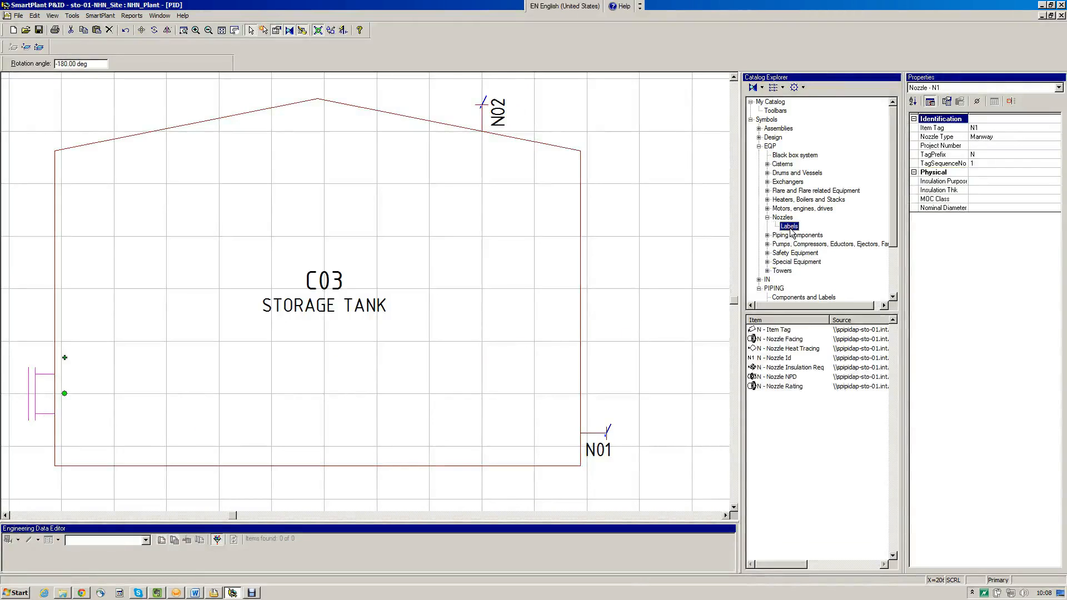
left_click_drag(775, 357, 31, 367)
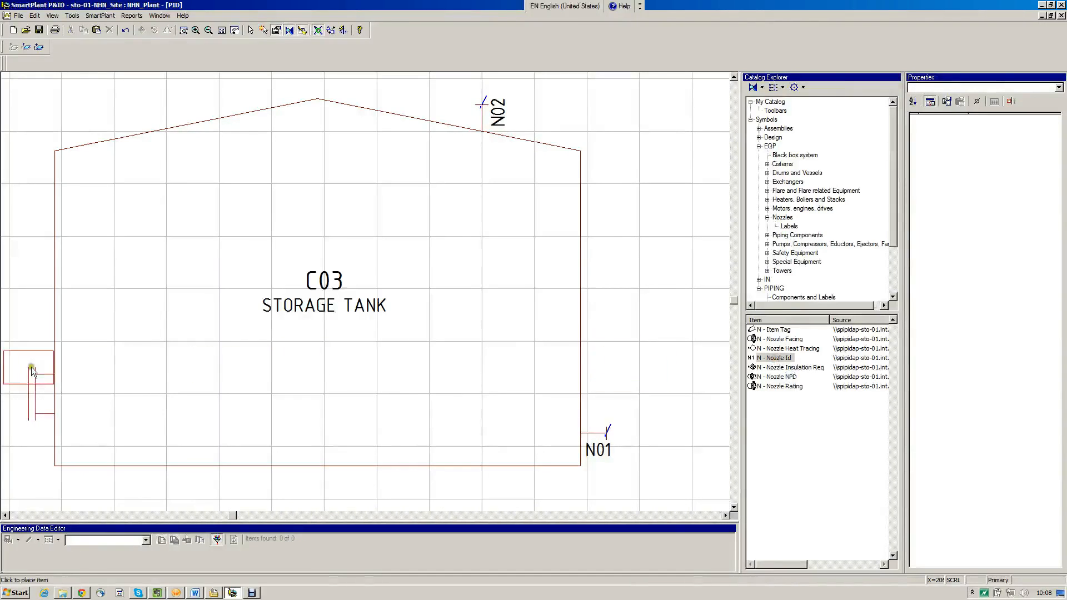
left_click(39, 374)
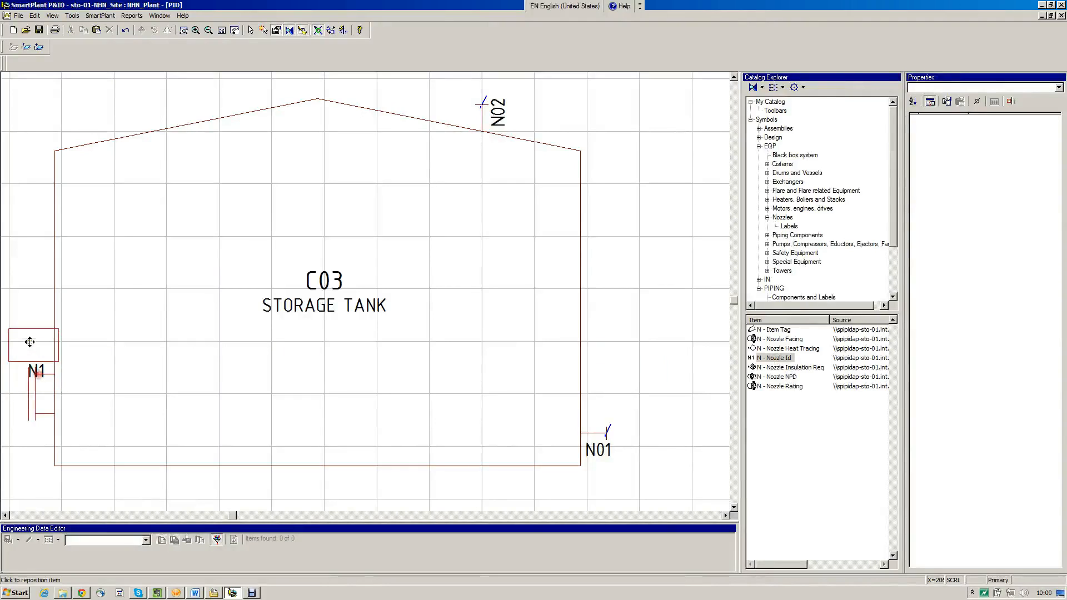
left_click(110, 352)
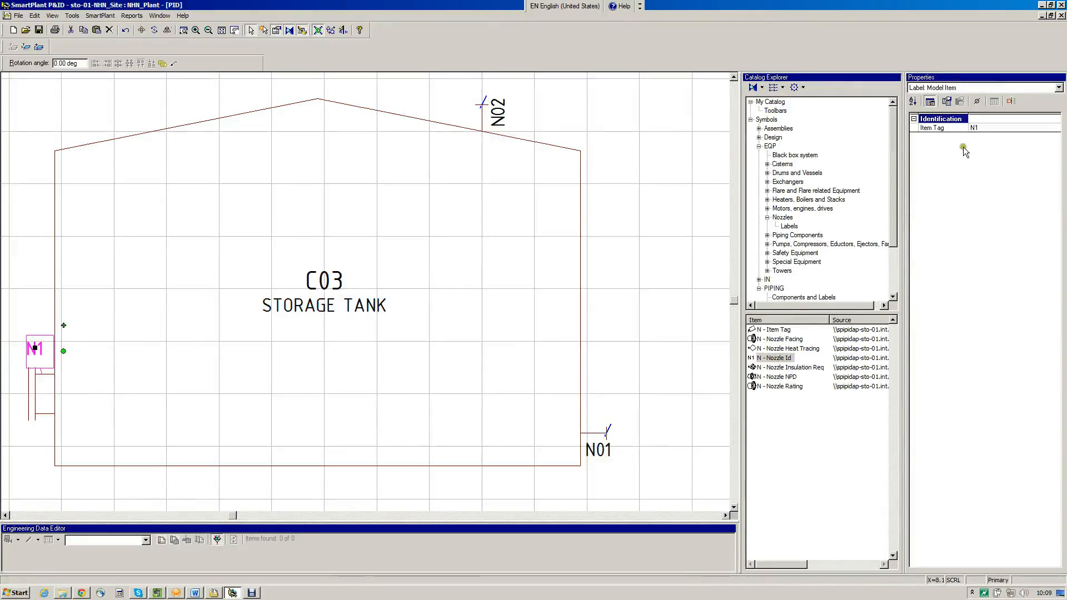
Set the manway's tag prefix to M and its tag sequence number to 01
left_click(979, 127)
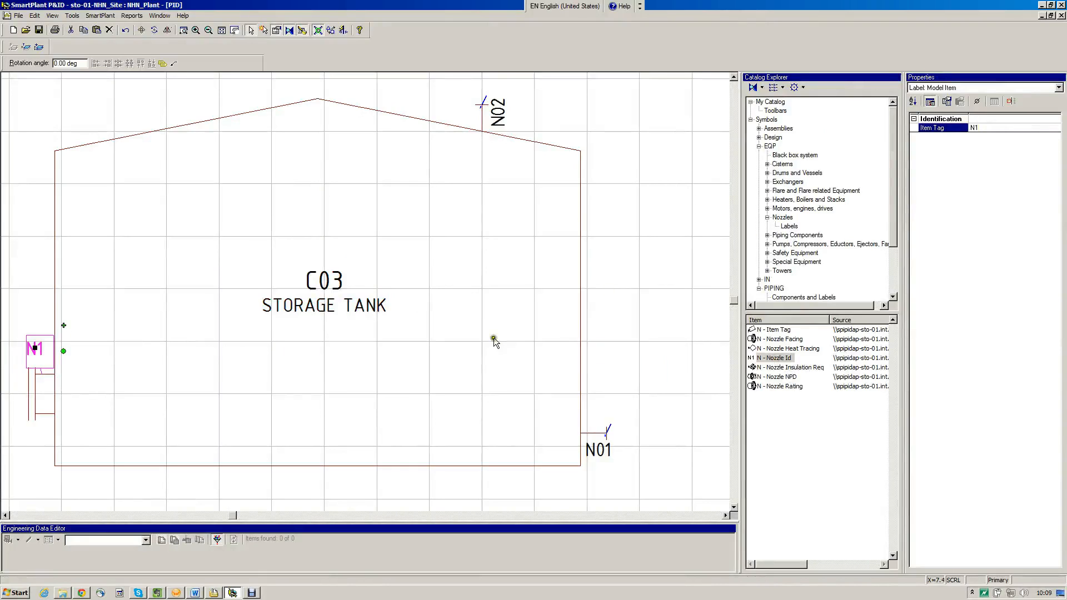
left_click(50, 422)
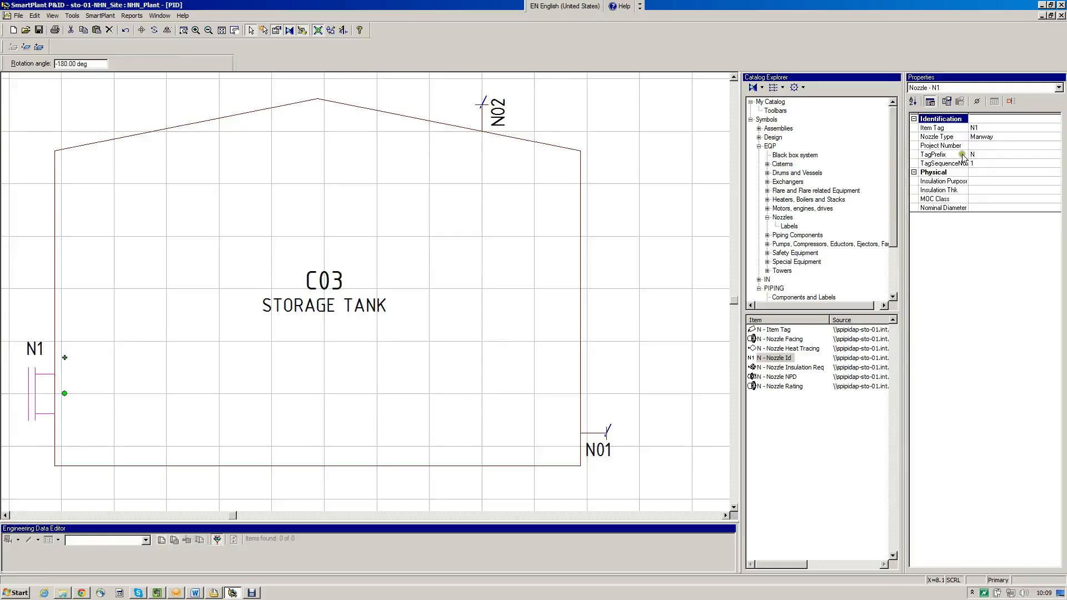
left_click(979, 155)
type("M")
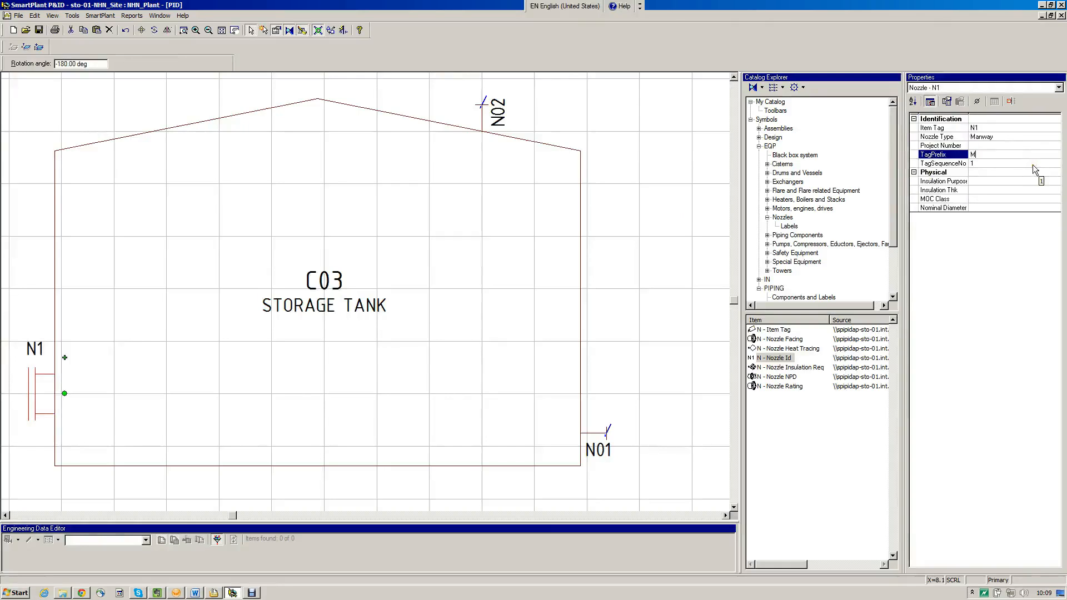
key("Tab")
type("01")
key("Tab")
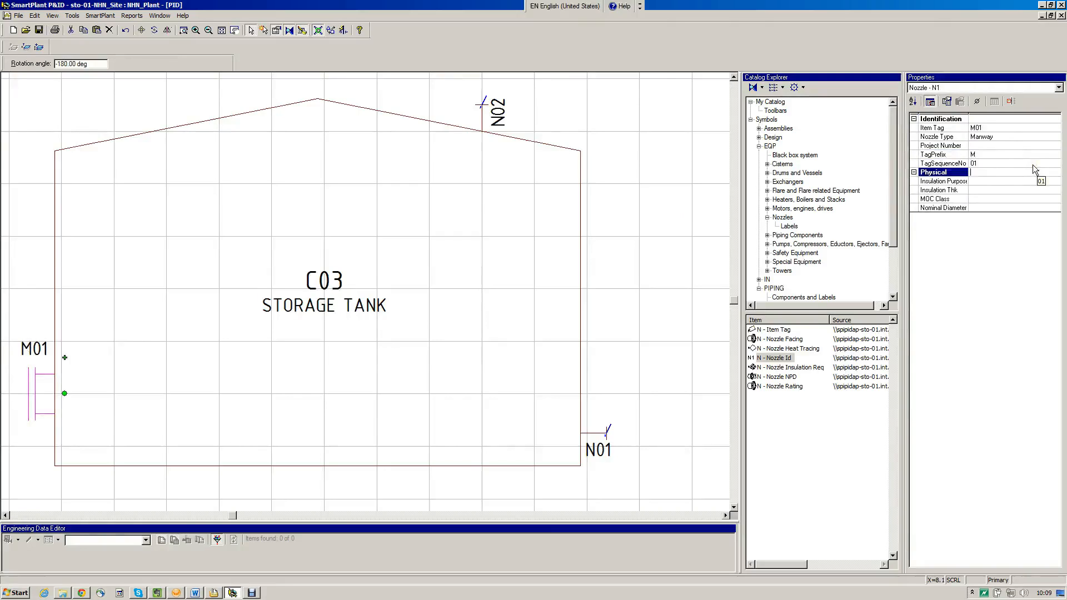
Set the manway's nominal diameter to 24" and clear the selection
left_click(970, 207)
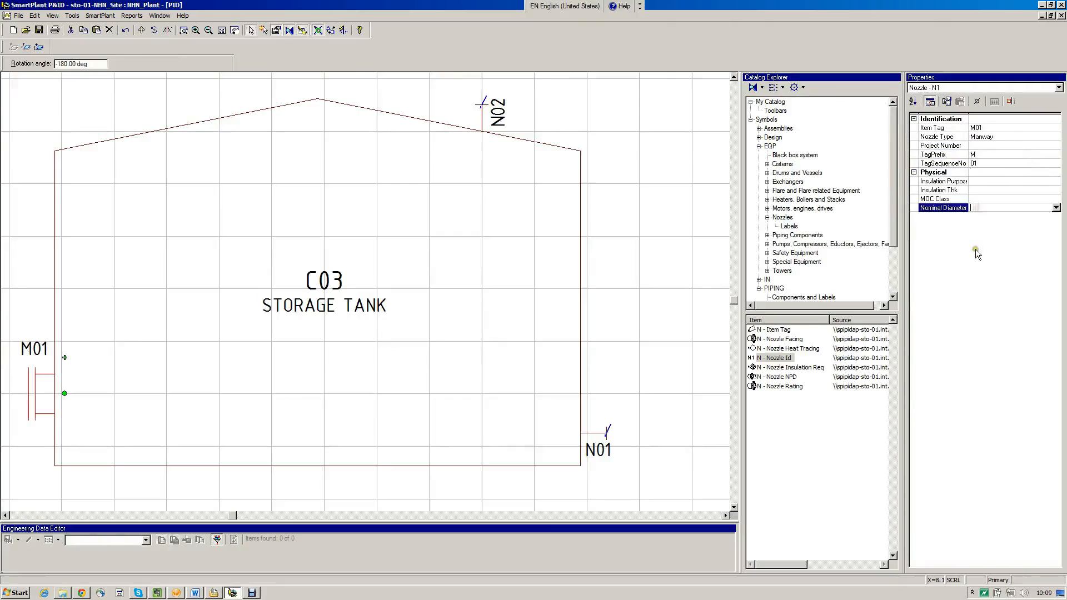
type("24")
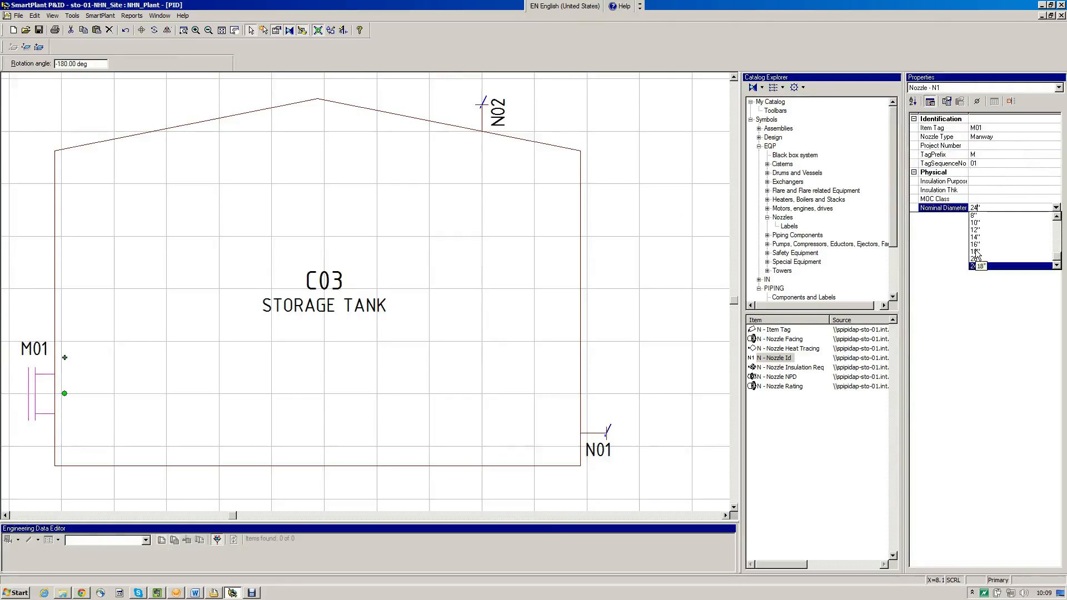
left_click(992, 266)
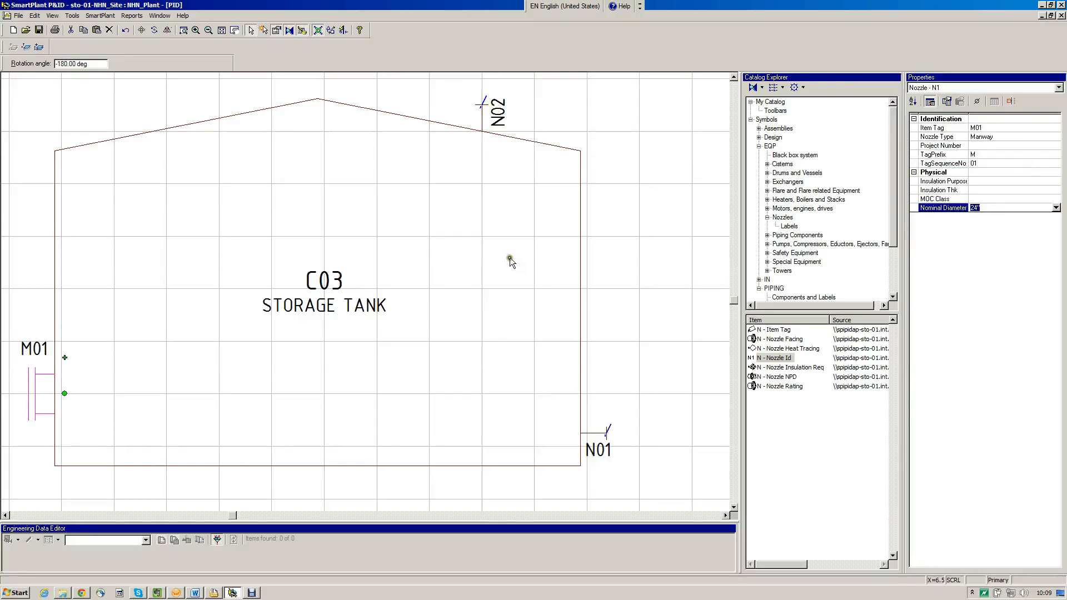
left_click(243, 374)
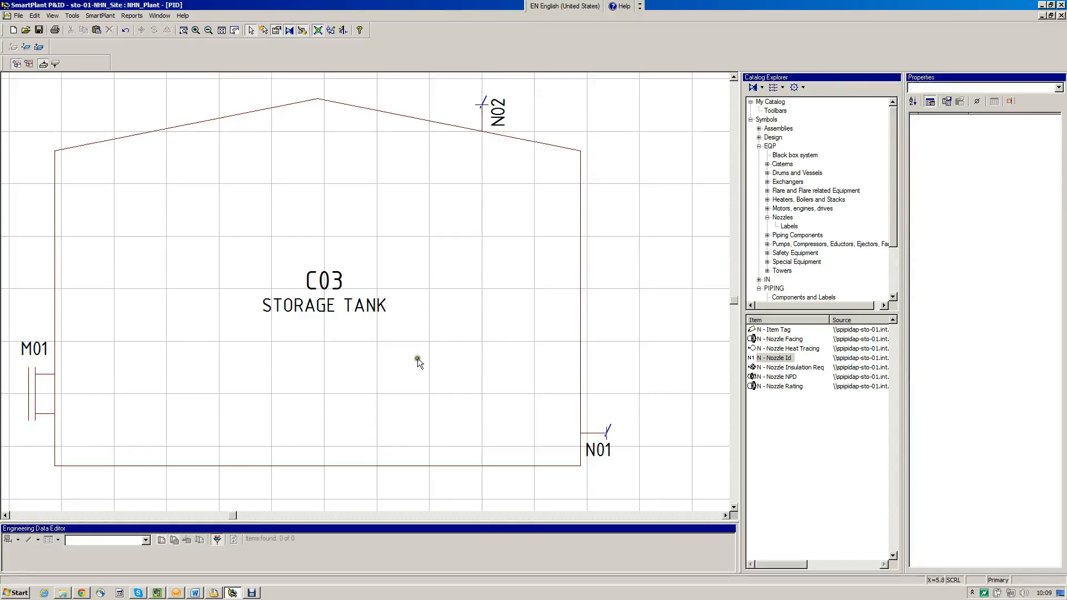
Add a Nozzle NPD label to the manway and position it just inside the tank's left wall
left_click(783, 381)
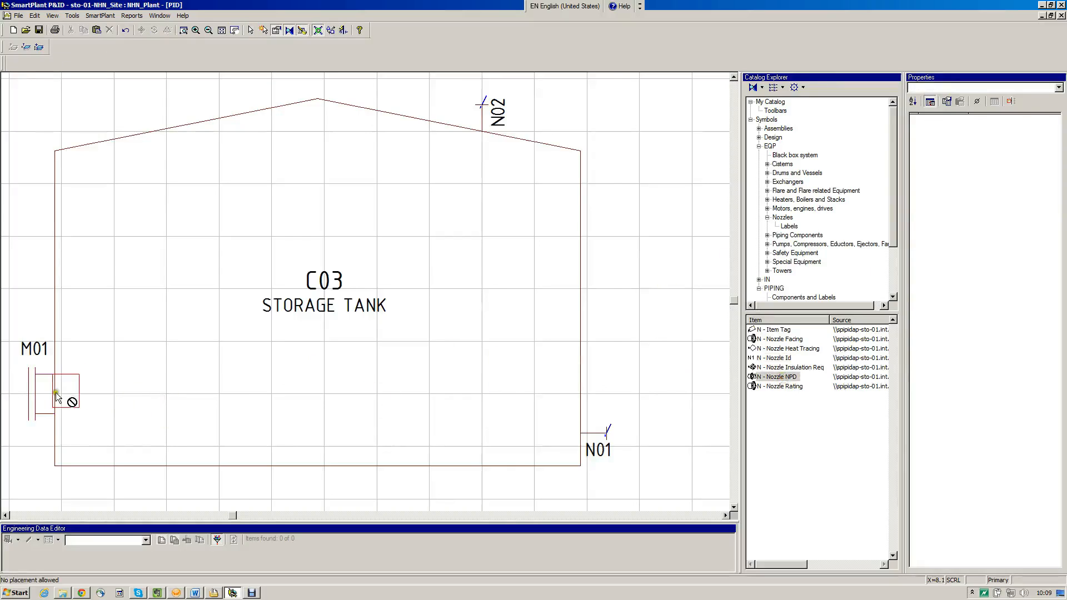
left_click(47, 415)
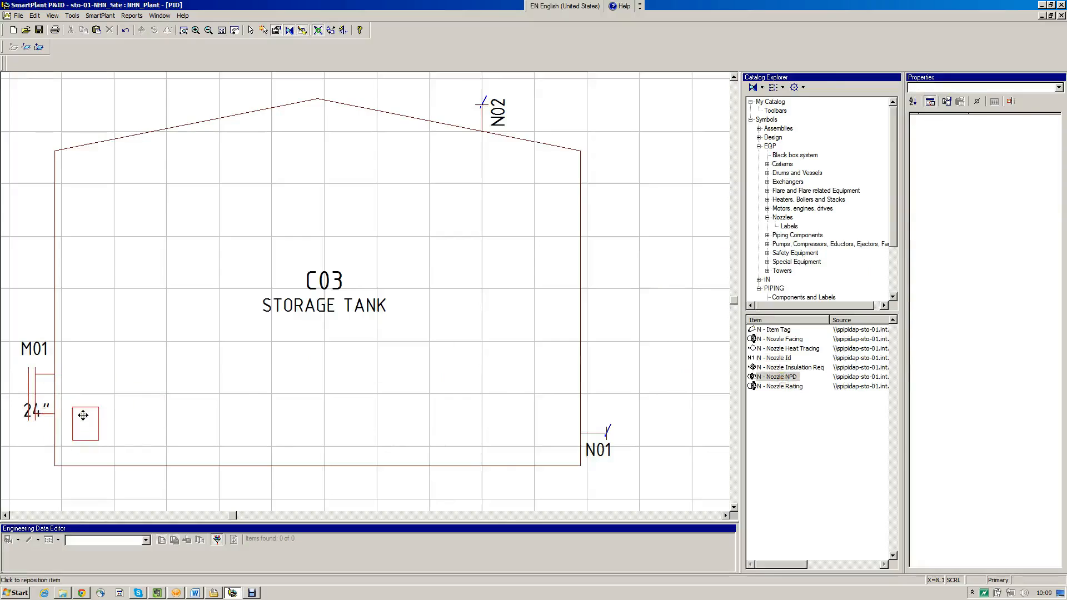
left_click(68, 394)
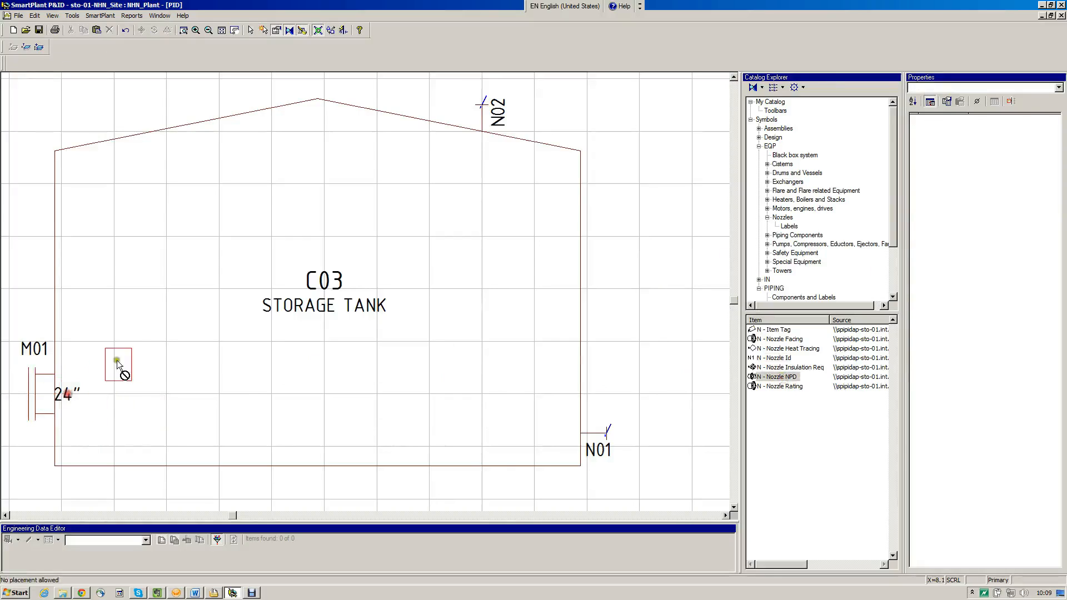
left_click_drag(69, 394, 76, 394)
left_click(99, 320)
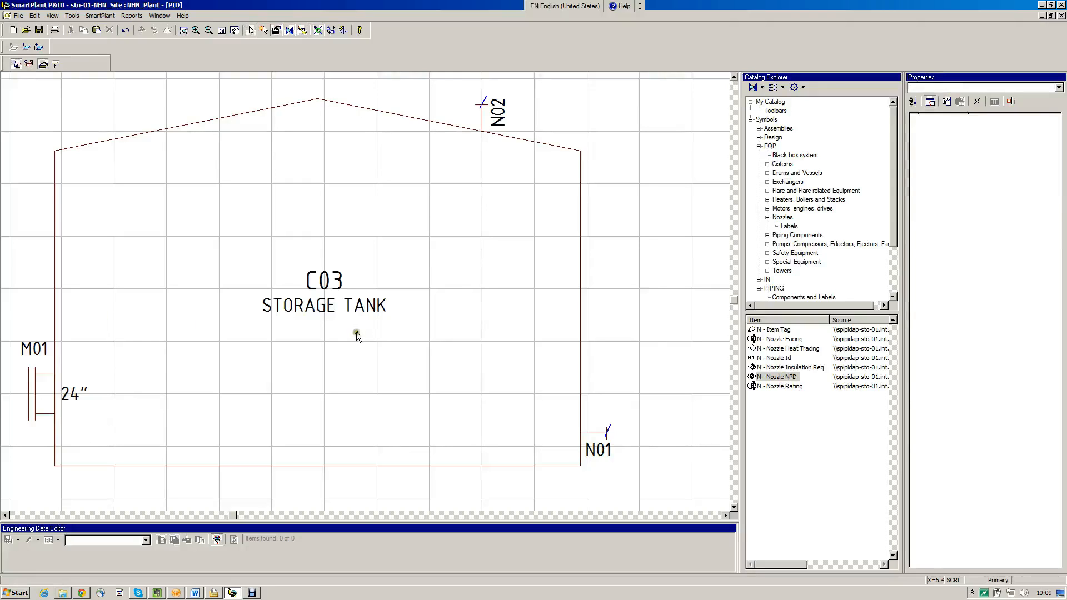
Add a Nozzle NPD label to nozzle N01, position it just inside the tank's right wall and end placement
left_click(593, 436)
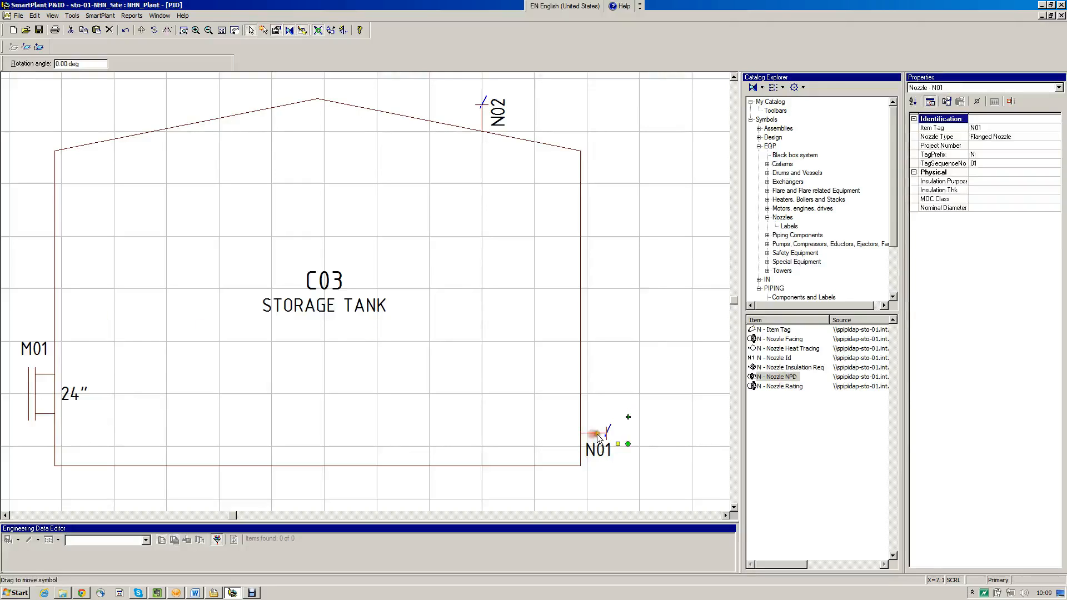
left_click(781, 376)
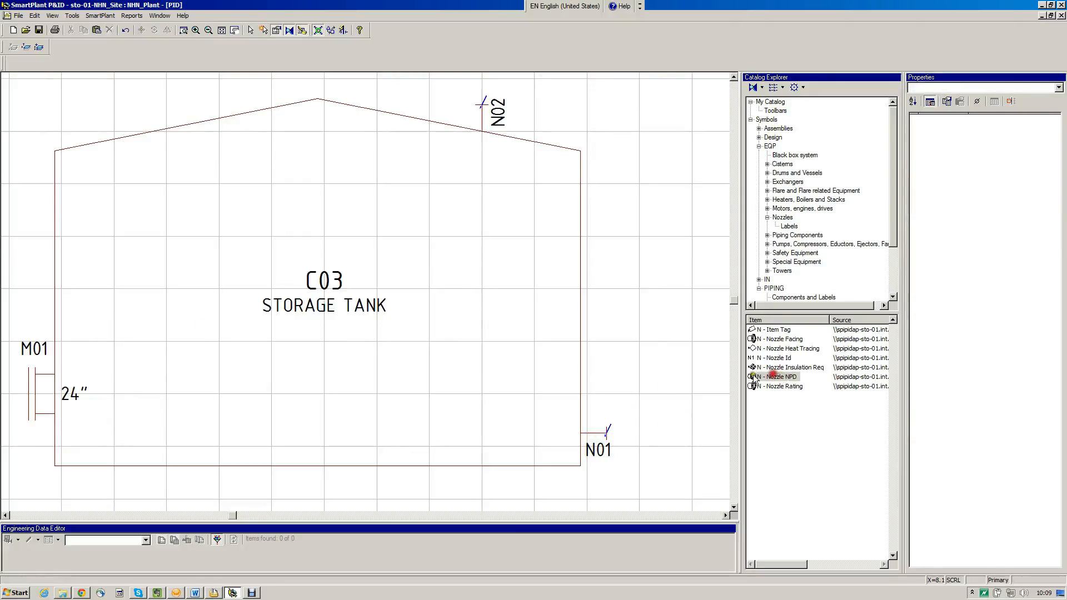
left_click(566, 432)
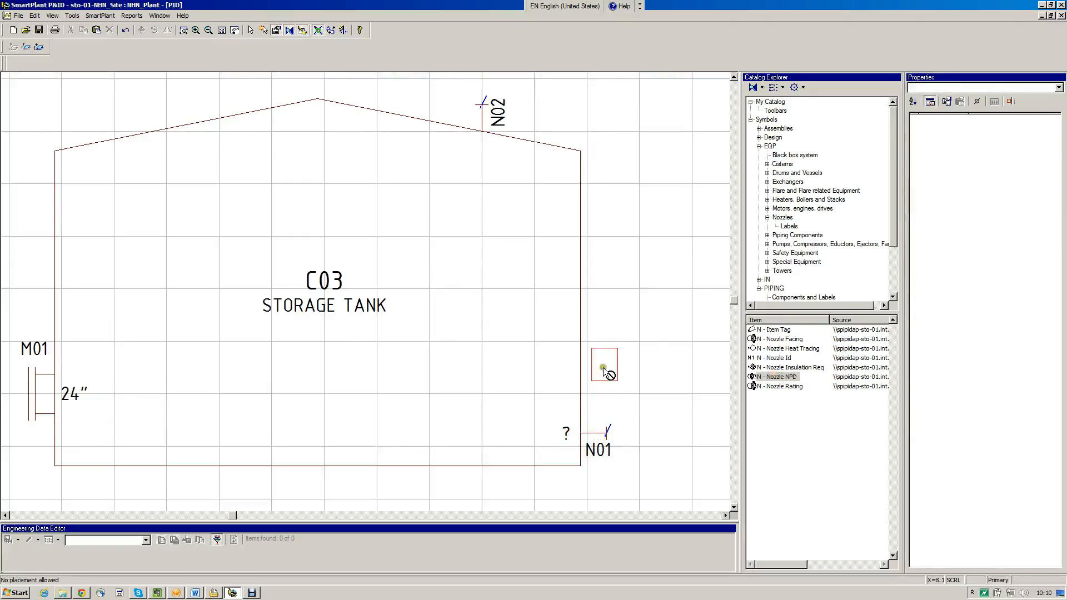
right_click(612, 321)
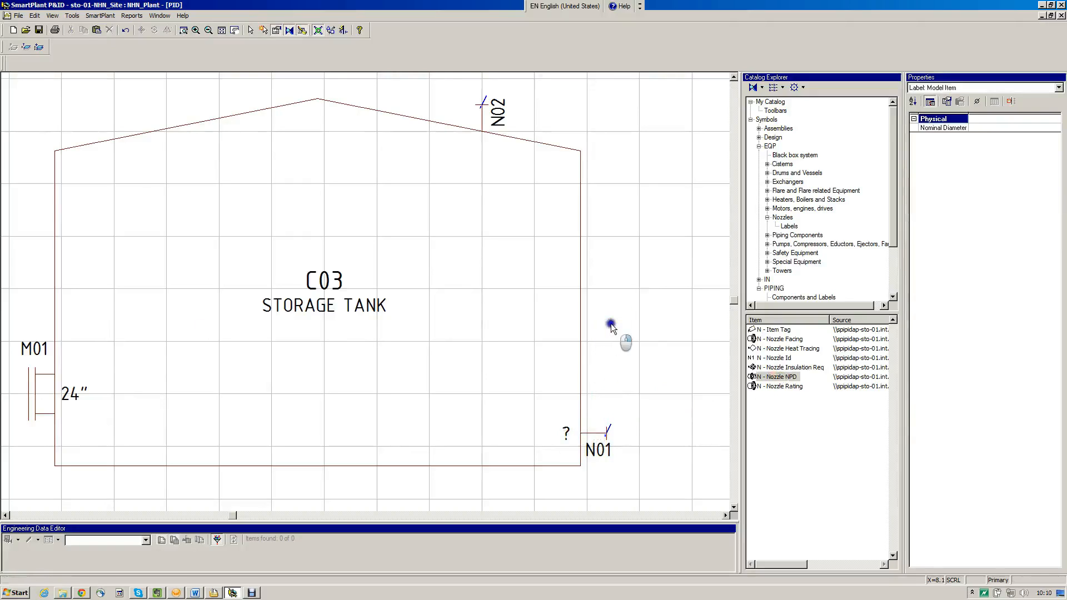
Add a Nozzle NPD label to nozzle N02, position it just inside the tank roof and clear the selection
left_click(798, 376)
left_click(481, 143)
right_click(500, 174)
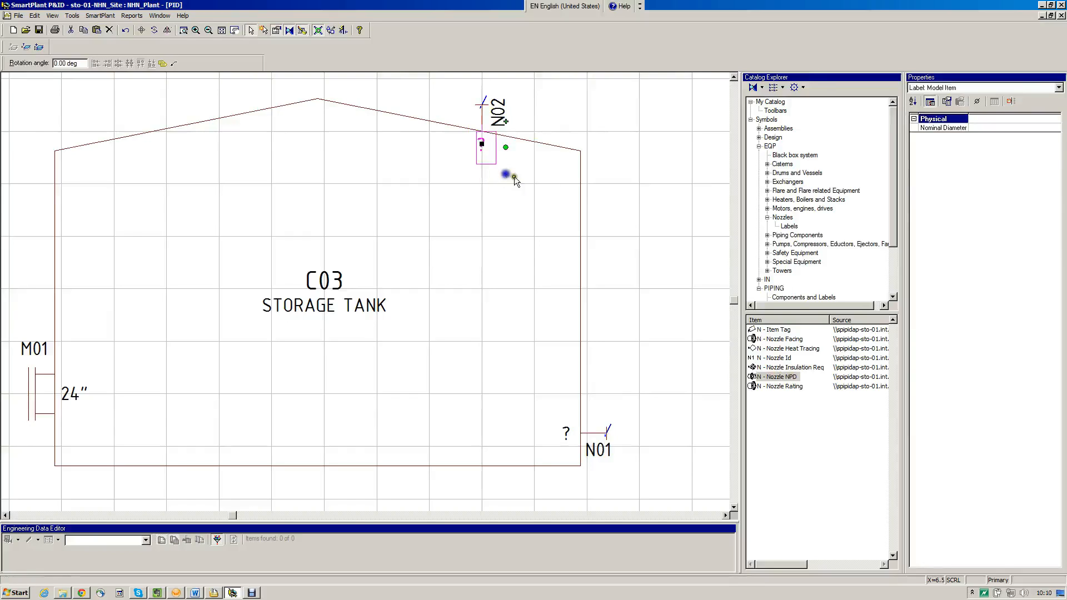
left_click(643, 164)
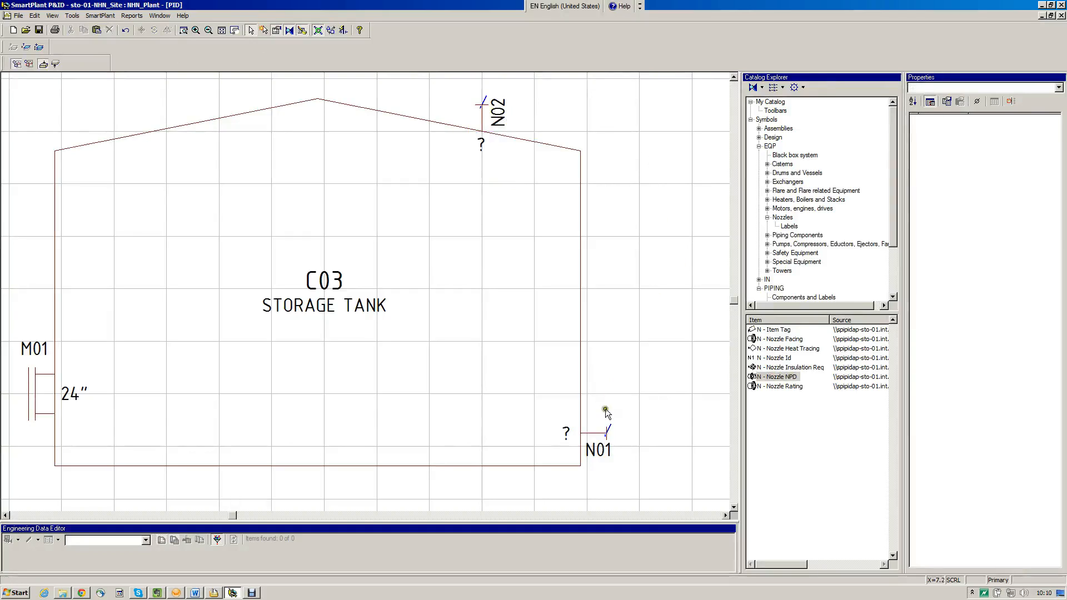
Set the nominal diameter of nozzle N01 to 16"
left_click(600, 433)
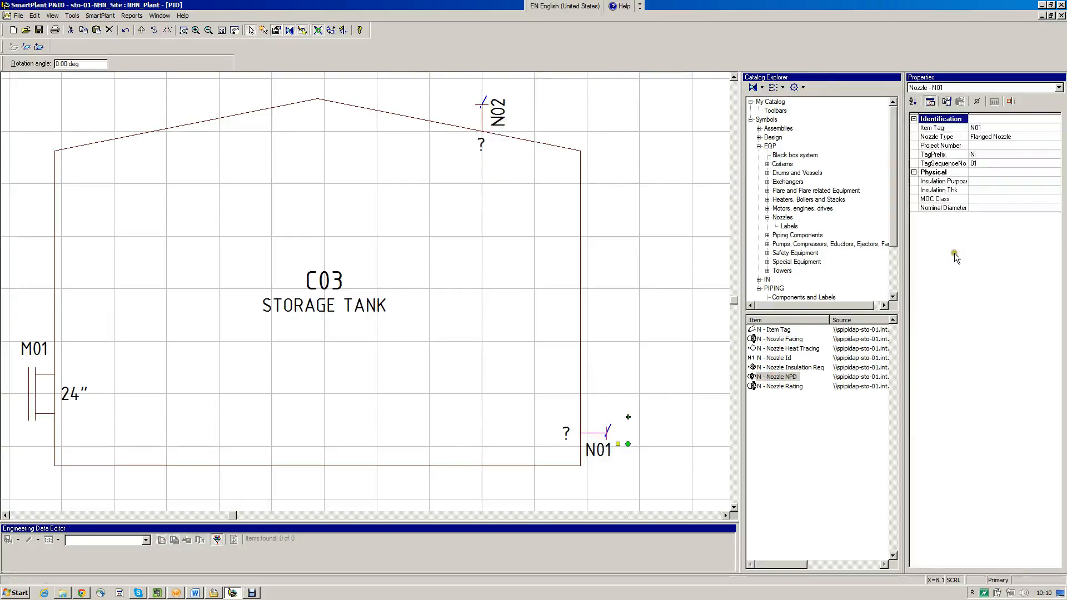
left_click(982, 208)
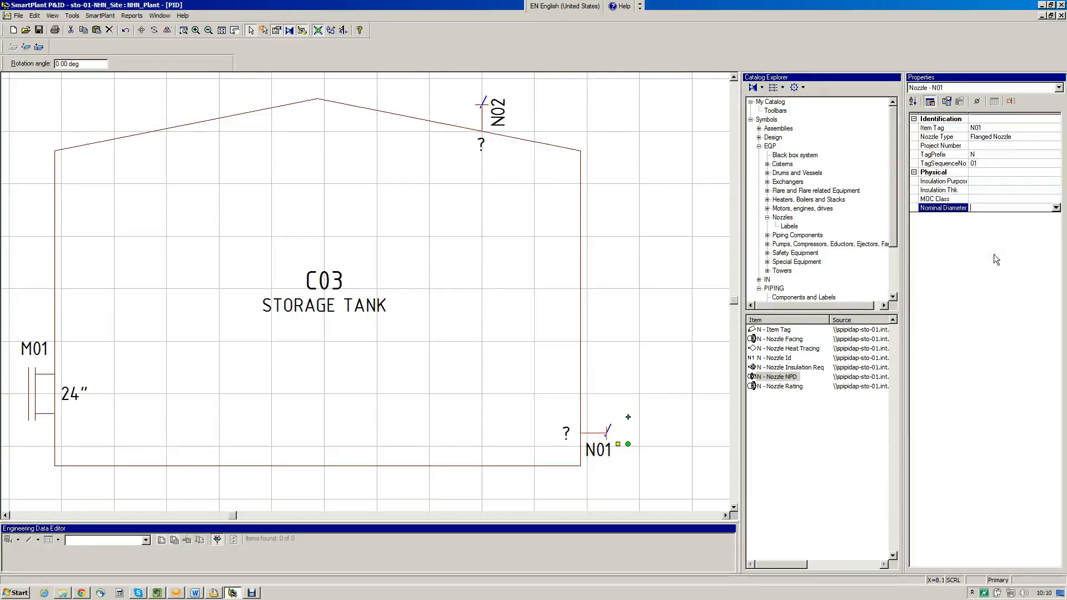
left_click(1055, 208)
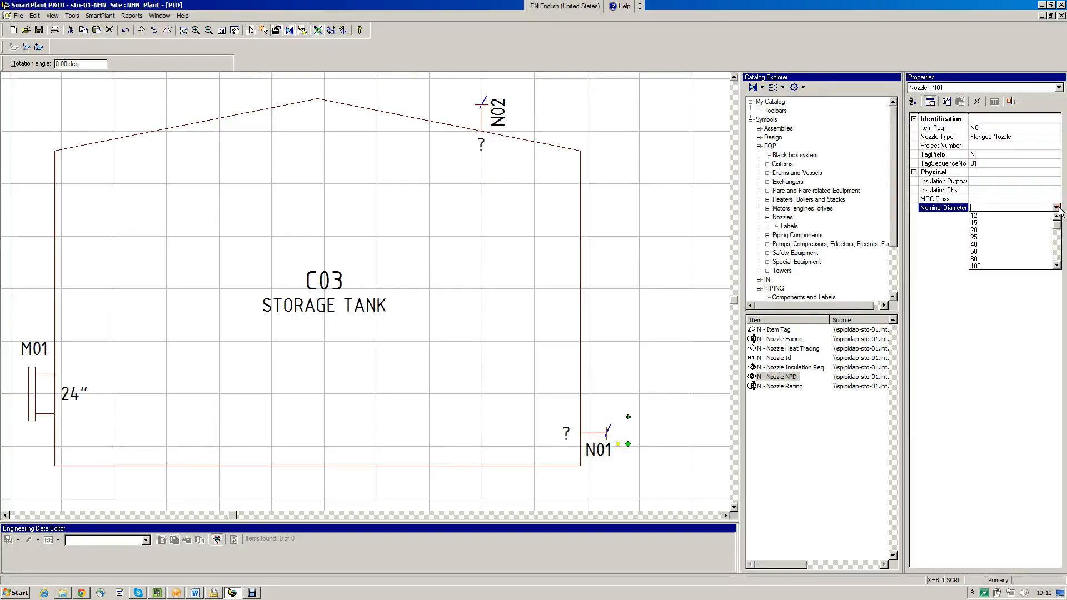
left_click(1058, 256)
left_click(1058, 256)
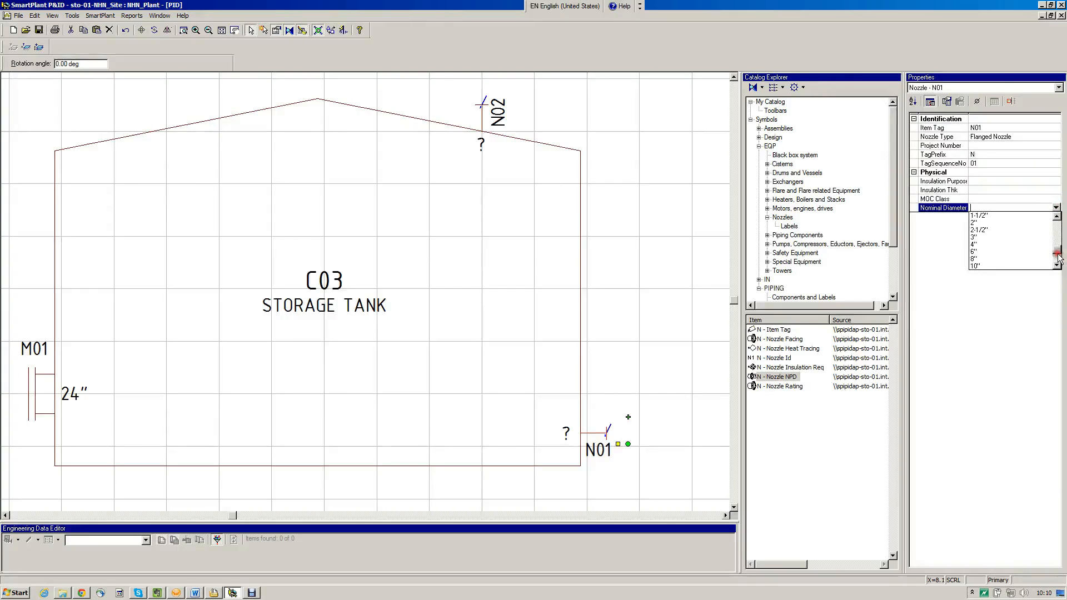
left_click(1056, 266)
left_click(1055, 266)
left_click(1055, 266)
left_click(1056, 266)
left_click(1055, 266)
left_click(1034, 258)
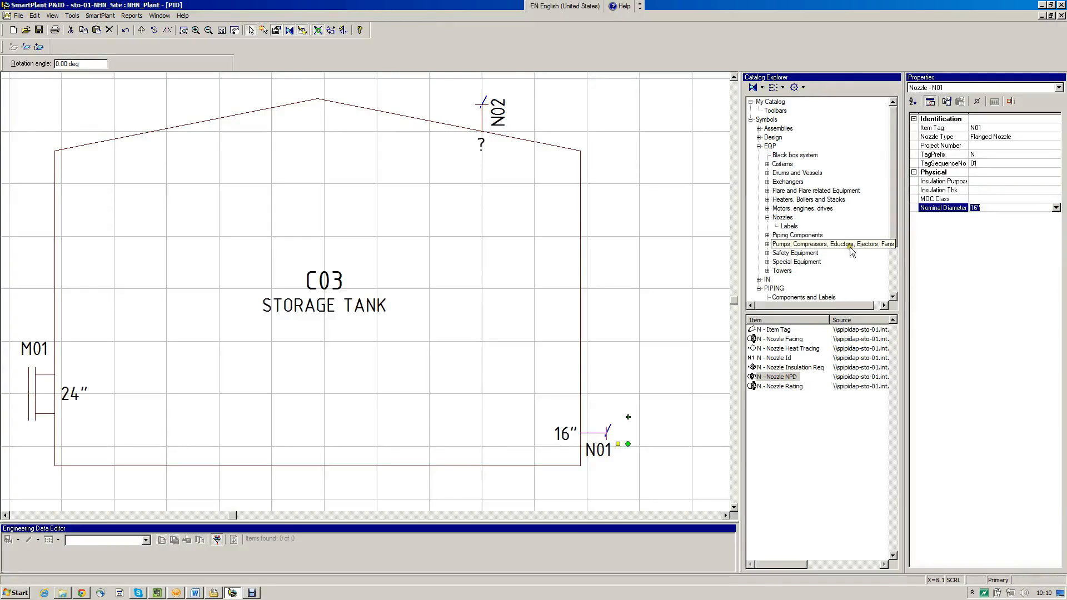
Set the nominal diameter of nozzle N02 to 12"
left_click(484, 126)
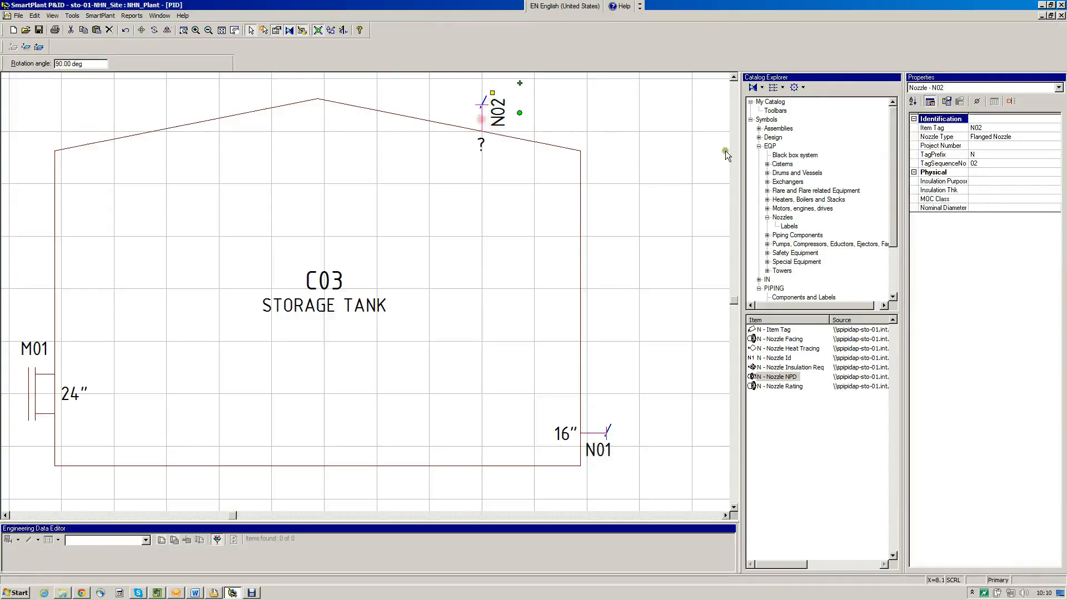
left_click(989, 165)
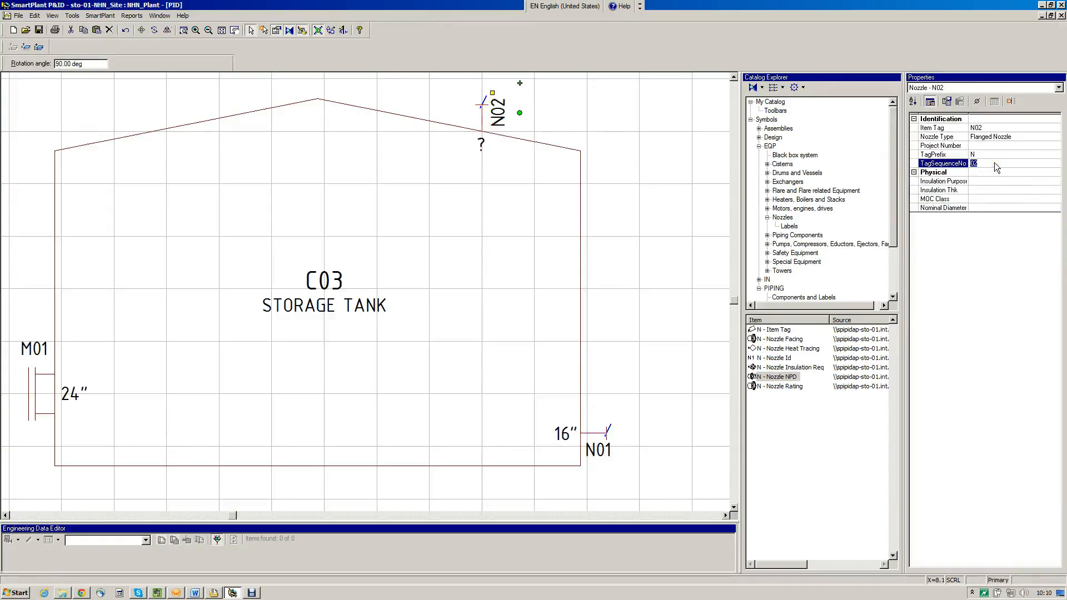
left_click(995, 207)
left_click(1055, 207)
scroll(1060, 257, "down", 5)
scroll(1060, 258, "down", 5)
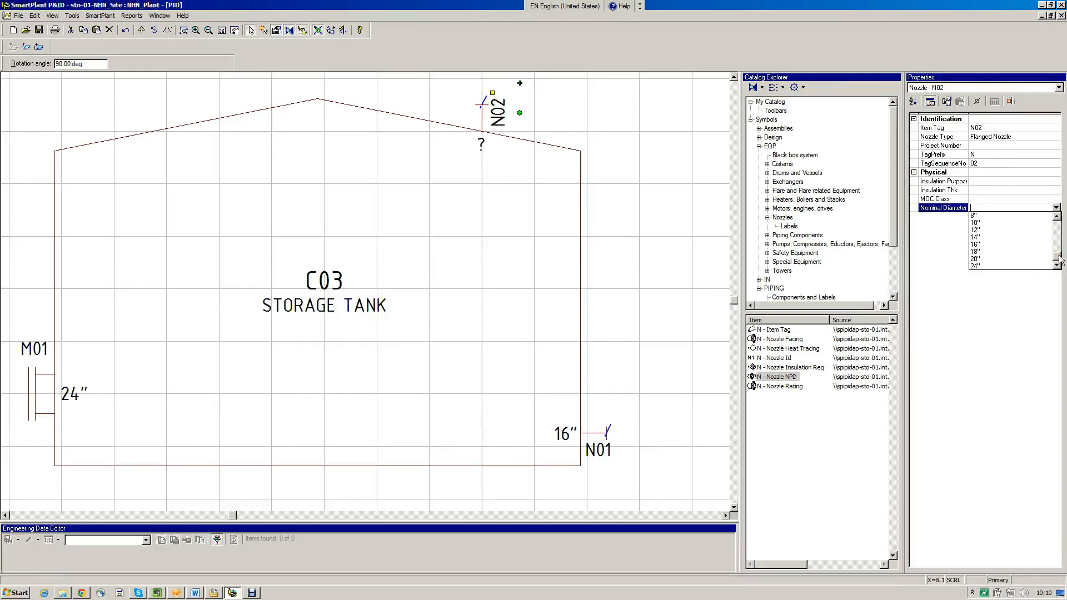
left_click(1034, 230)
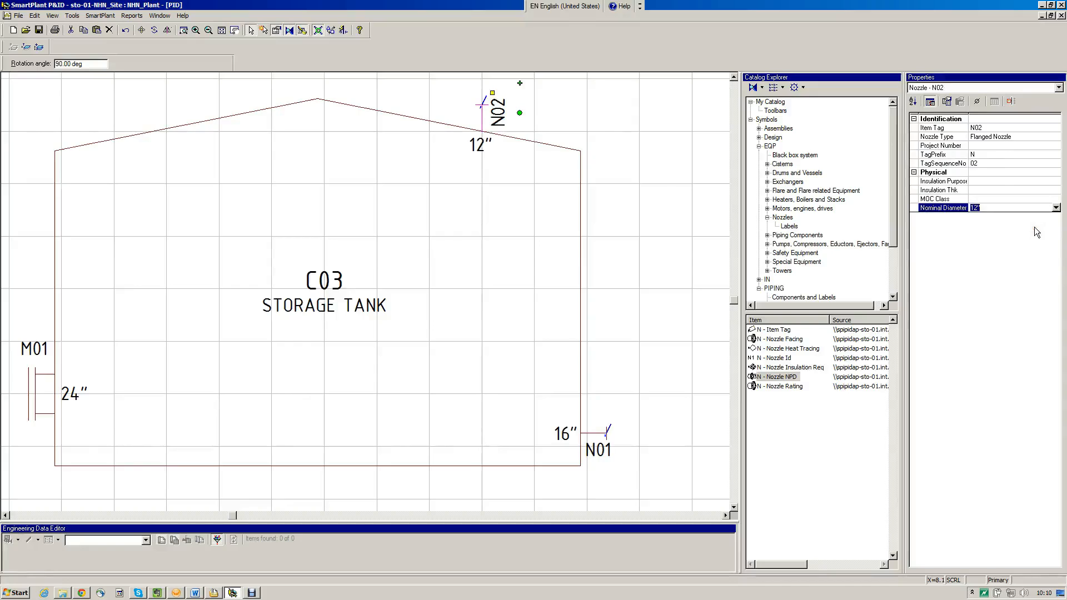
Place a parametric flanged nozzle pointing upward on the left slope of the tank roof and end placement
left_click(788, 218)
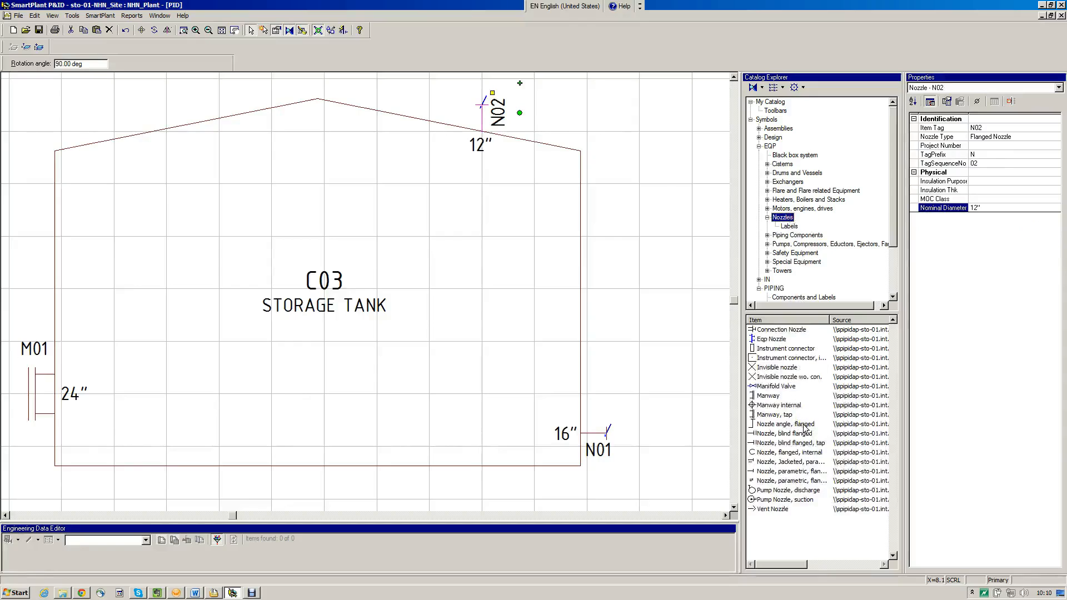
left_click(790, 471)
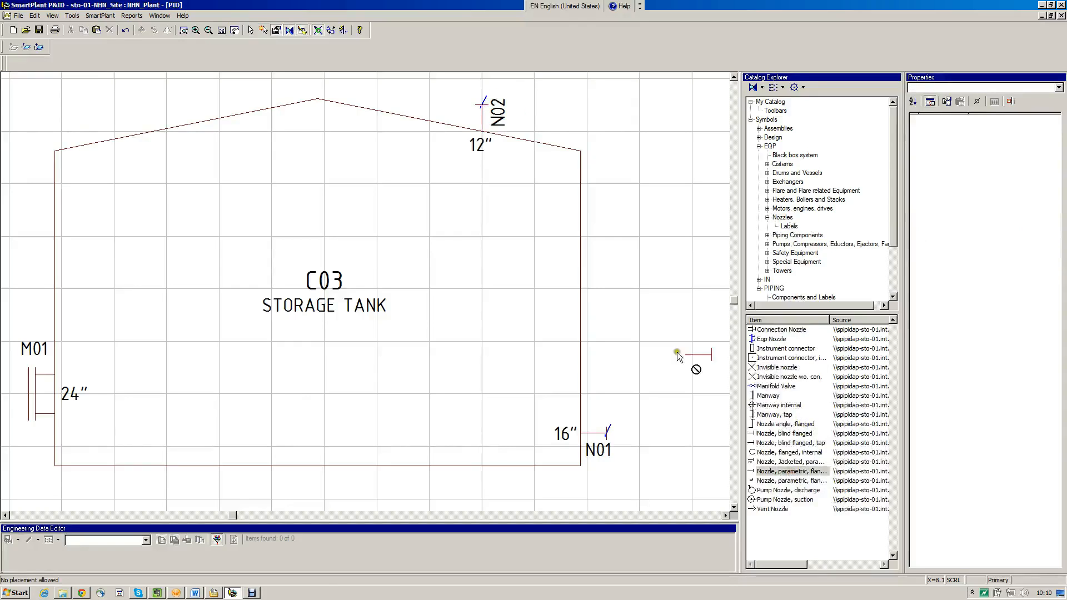
left_click(154, 133)
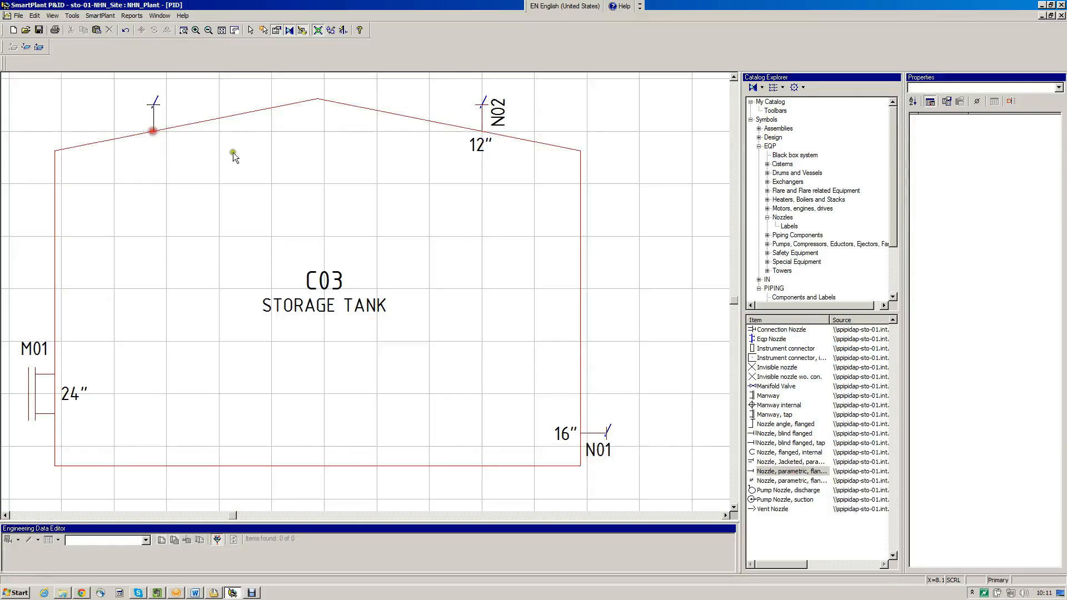
left_click(250, 155)
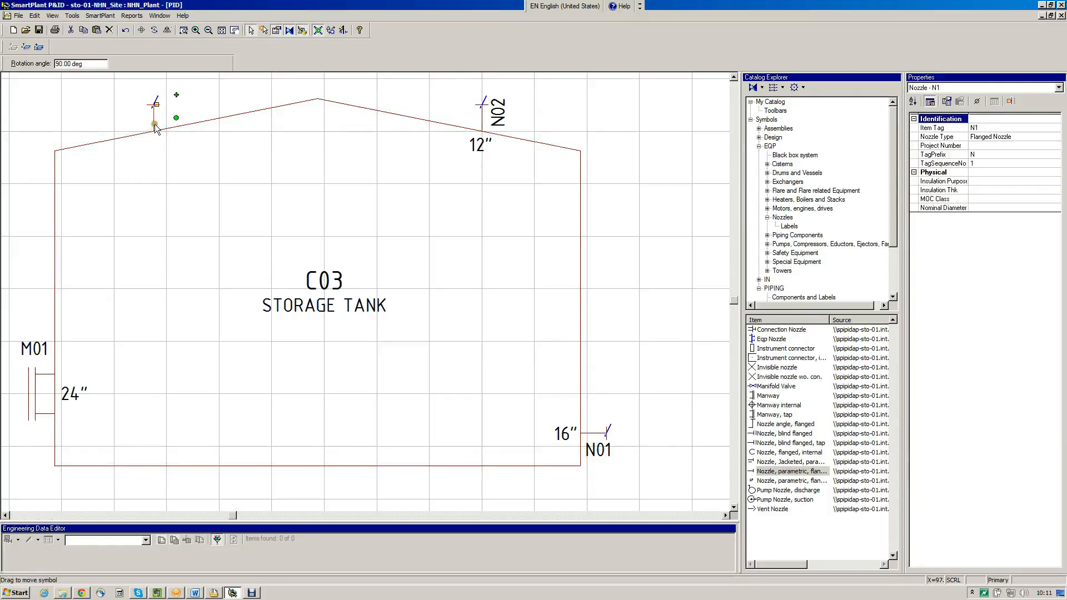
Try moving the new roof nozzle away from the tank twice, undoing the move each time
left_click_drag(155, 126, 87, 101)
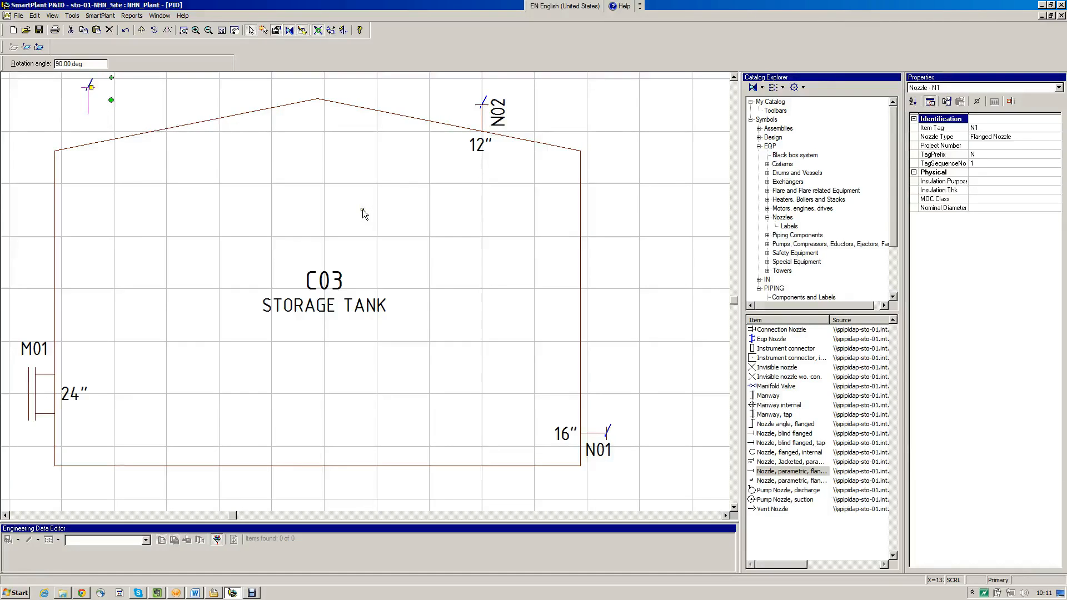
left_click(126, 31)
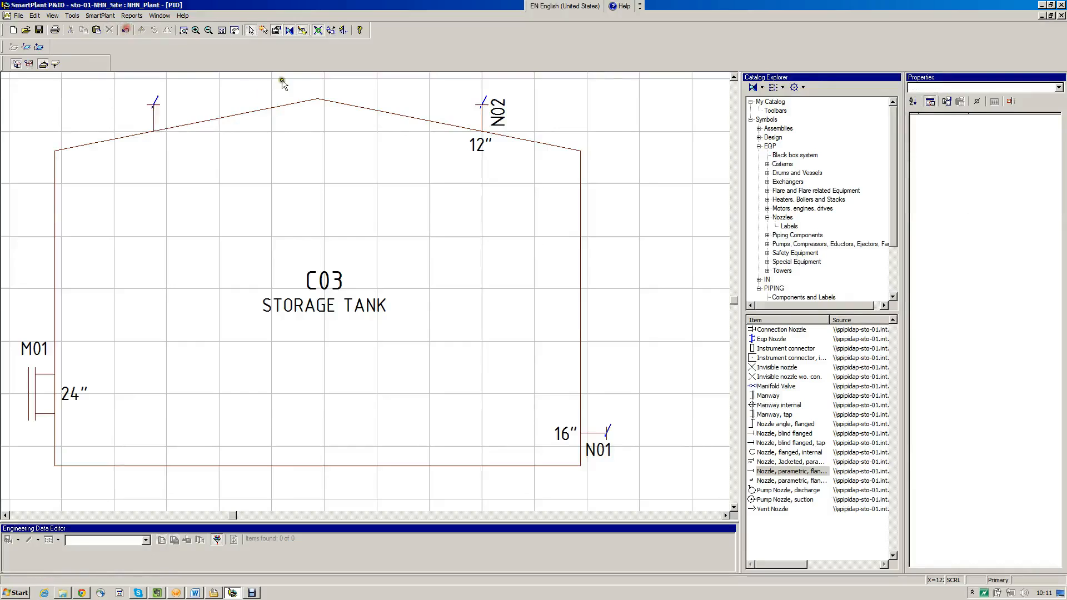
left_click(155, 125)
left_click_drag(155, 127, 80, 103)
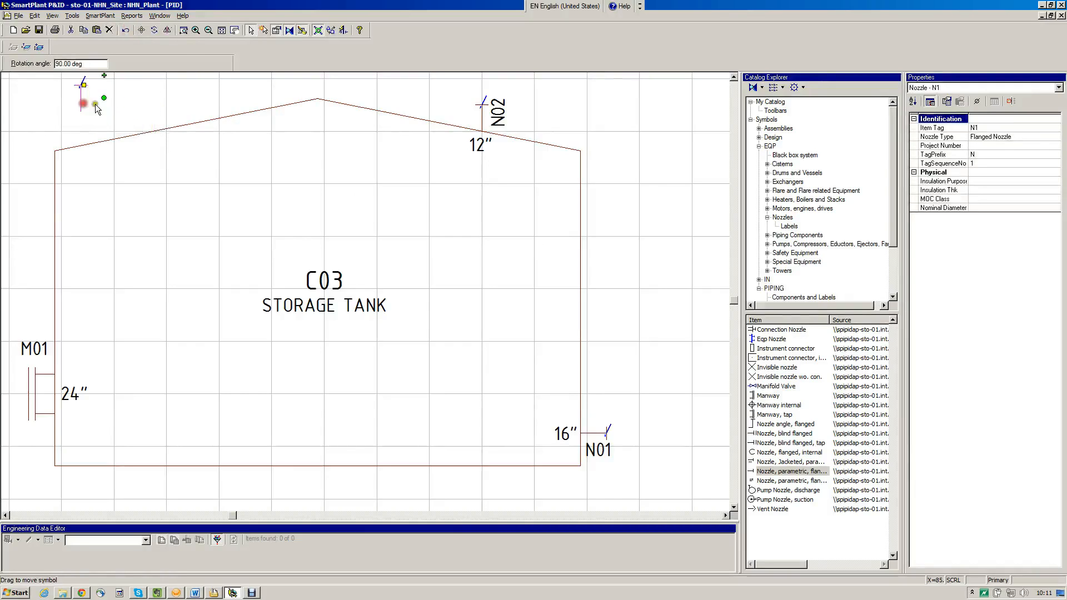
left_click(126, 31)
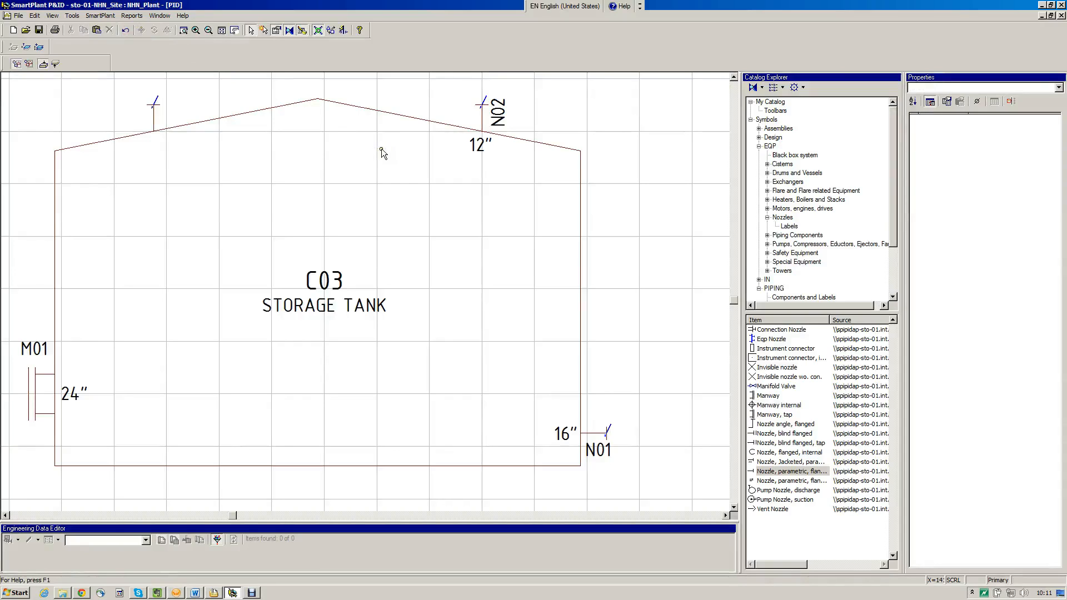
Set the nominal diameter of the nozzle on the roof's left slope to 2"
left_click(154, 117)
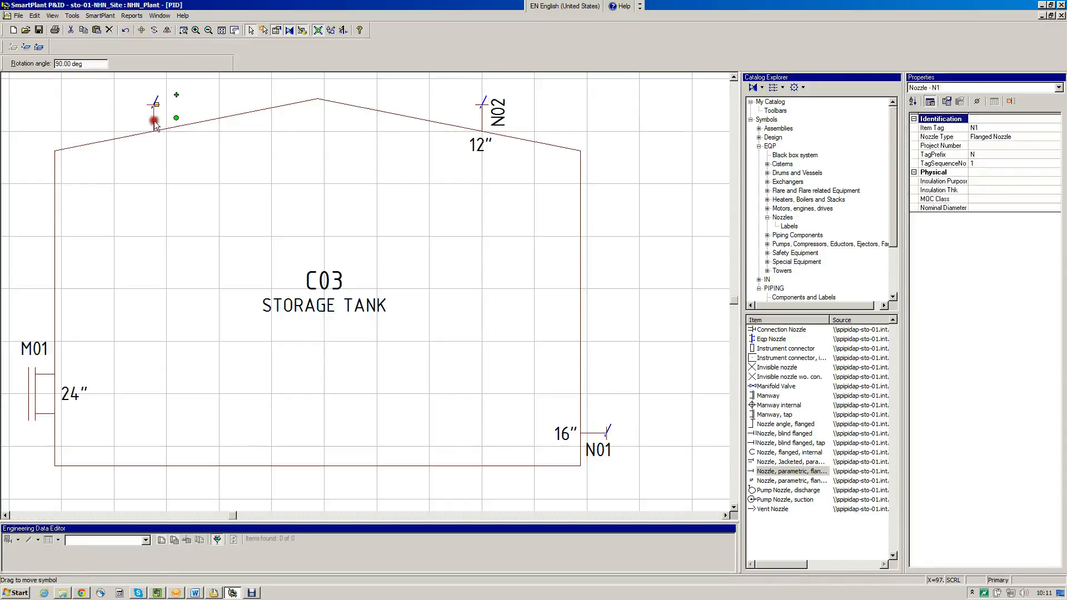
left_click(966, 207)
left_click(1055, 207)
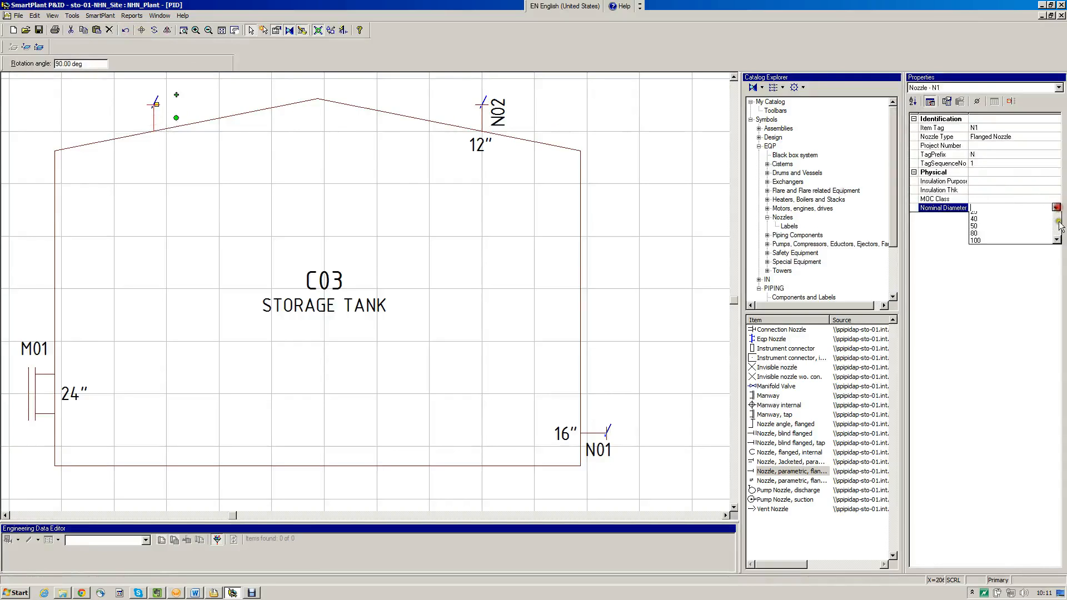
left_click(1058, 256)
left_click(1058, 256)
left_click(1059, 258)
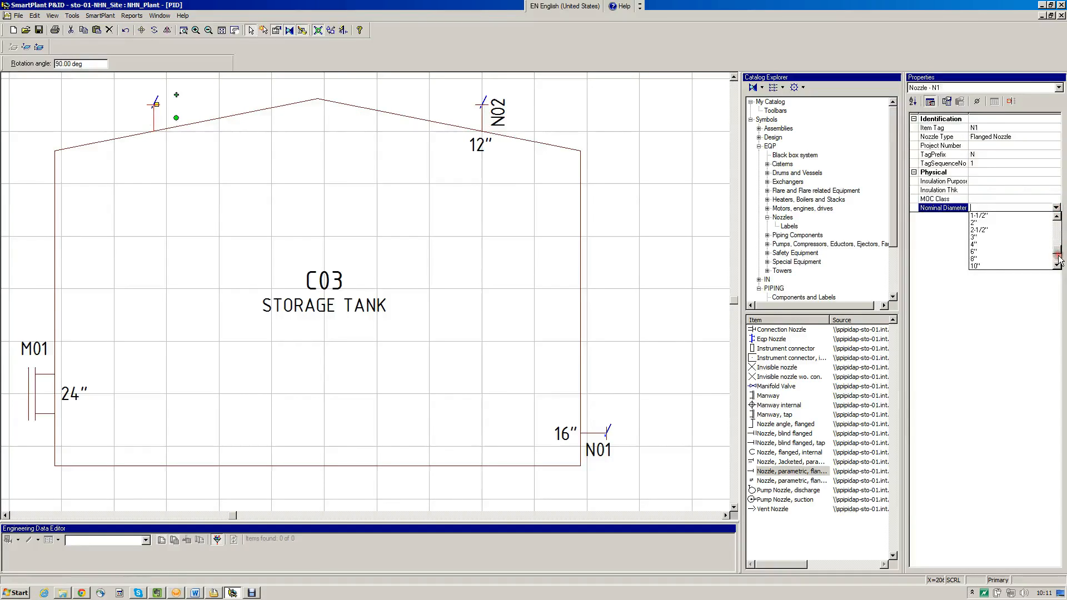
left_click(1017, 223)
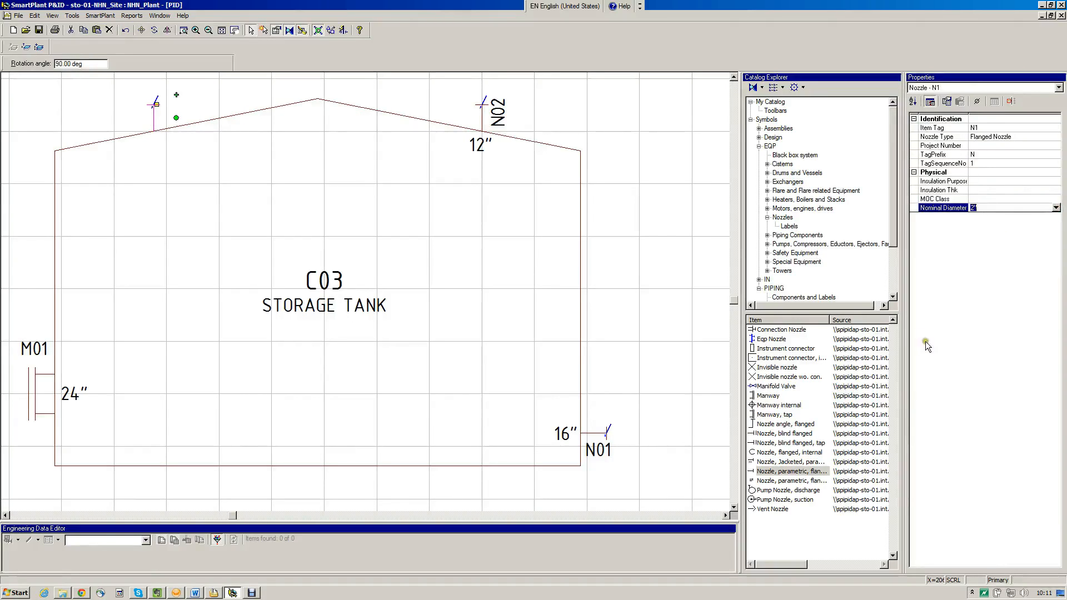
Add a Nozzle Id label to the nozzle on the roof's left slope and end placement
left_click(794, 226)
left_click(775, 357)
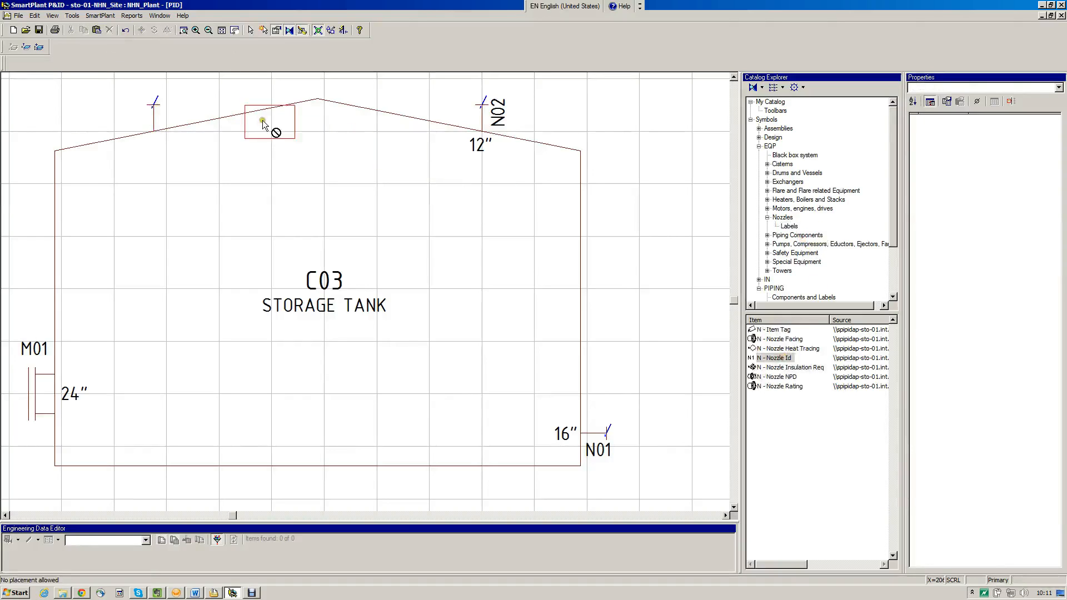
left_click(155, 121)
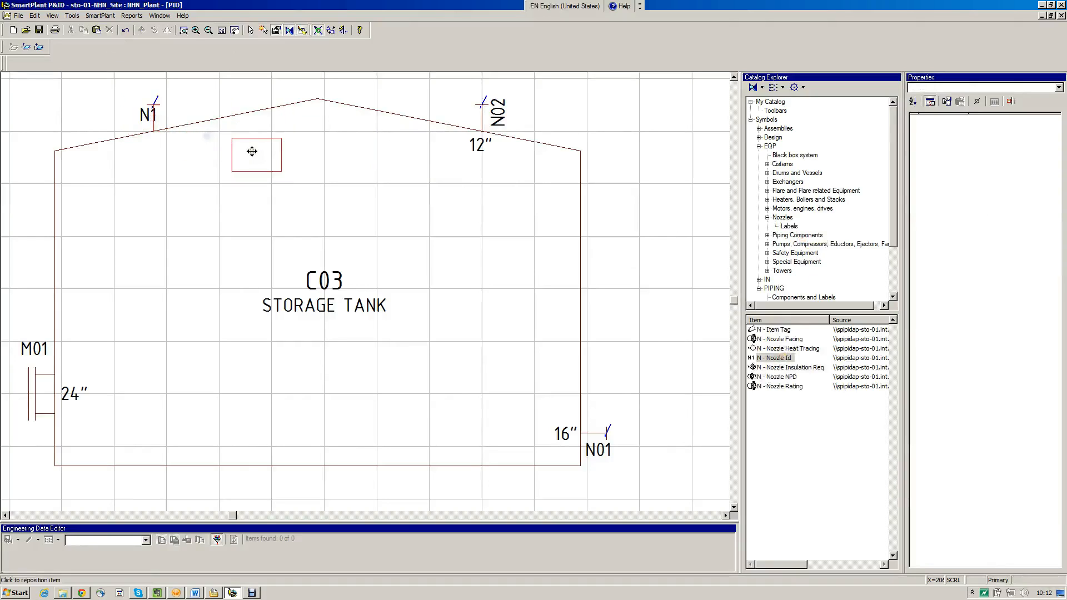
right_click(252, 156)
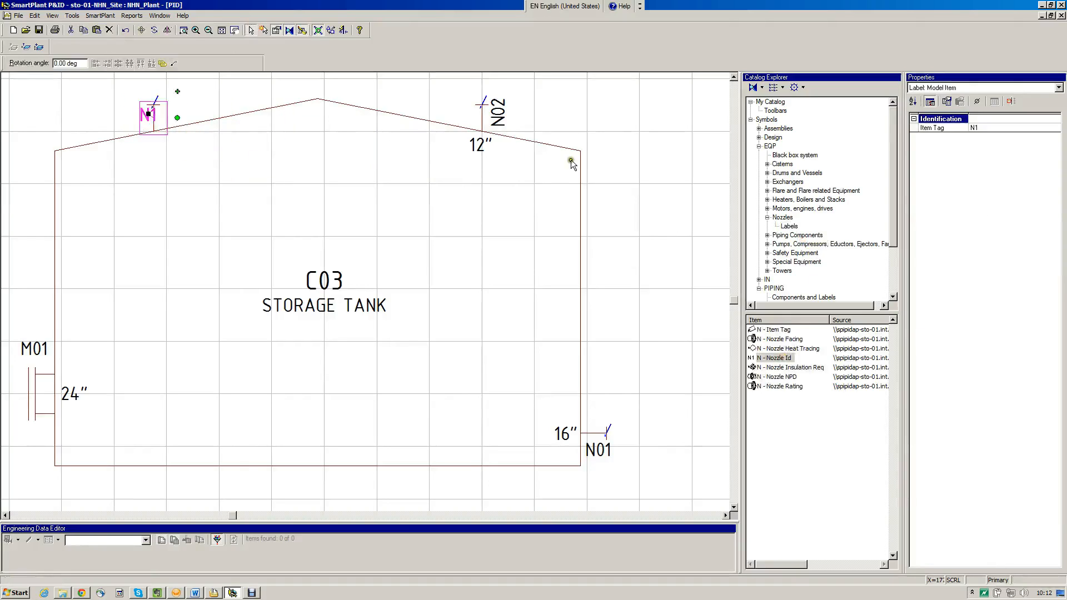
Add a Nozzle NPD label to the left roof nozzle, position it just inside the roof and end placement
left_click(786, 376)
left_click(155, 130)
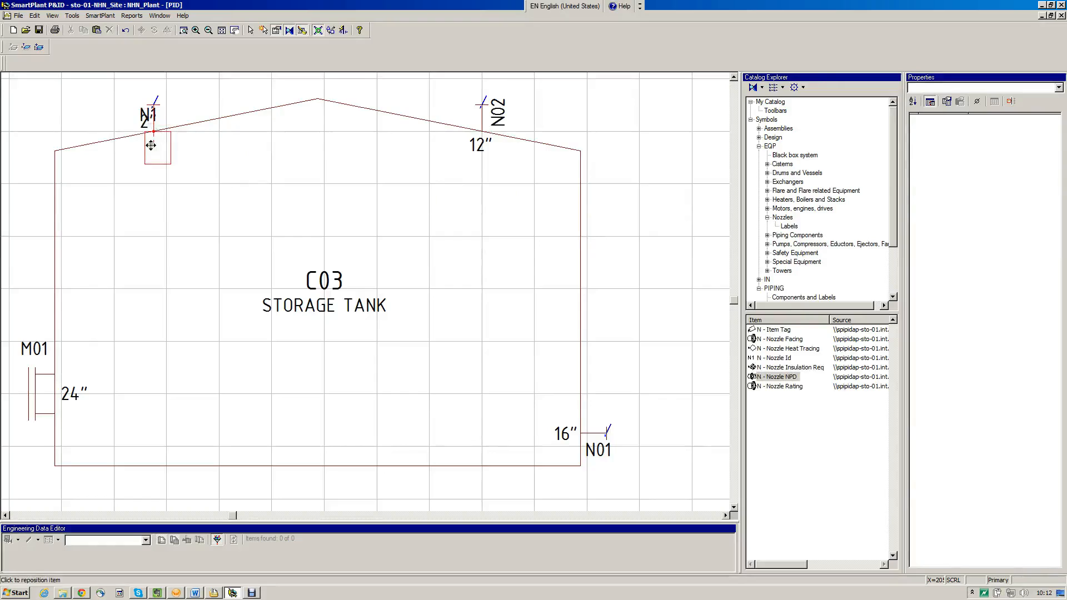
left_click(149, 146)
right_click(198, 160)
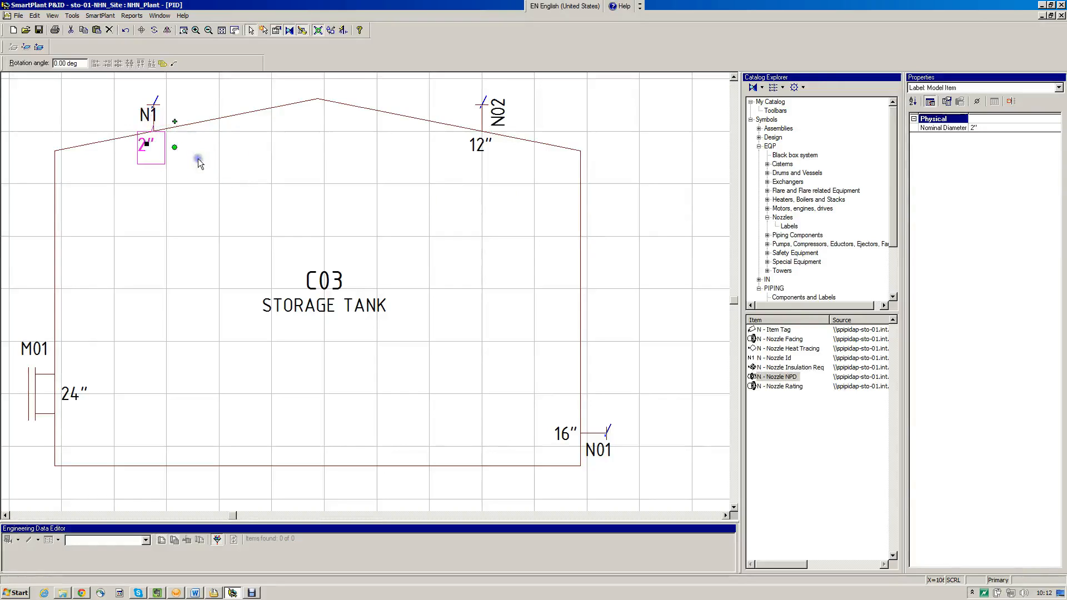
Rotate the left roof nozzle's Nozzle Id label to 90 degrees and clear the selection
left_click(160, 127)
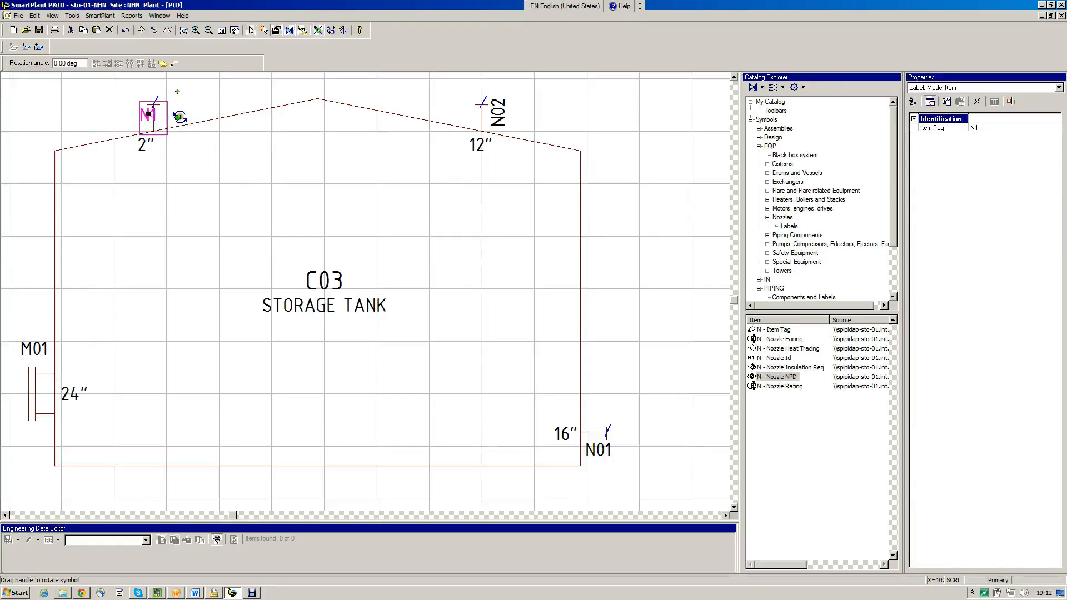
left_click_drag(177, 116, 155, 135)
left_click(230, 139)
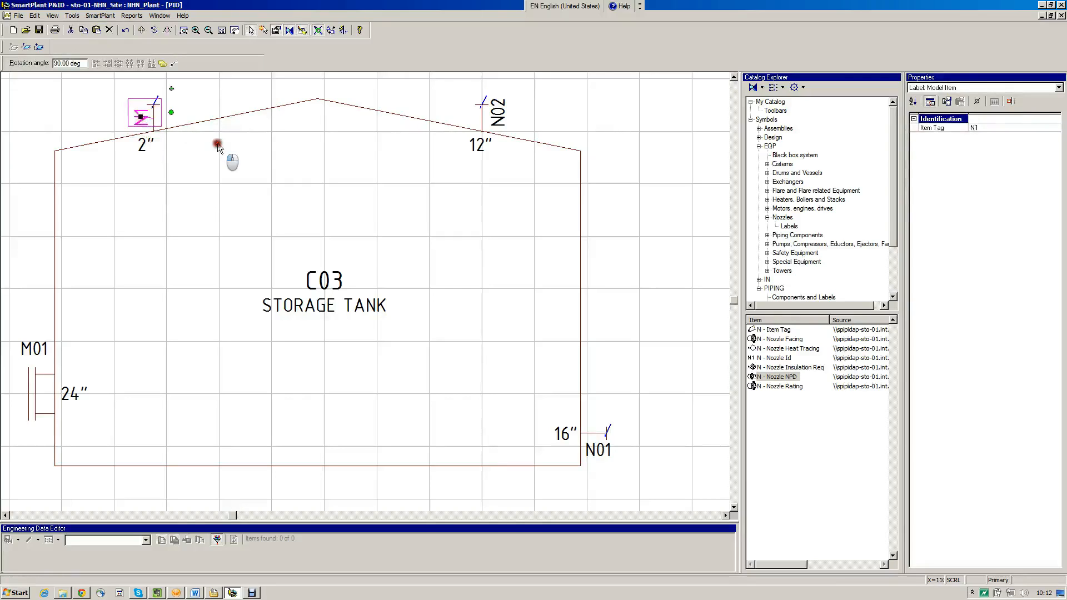
left_click(226, 145)
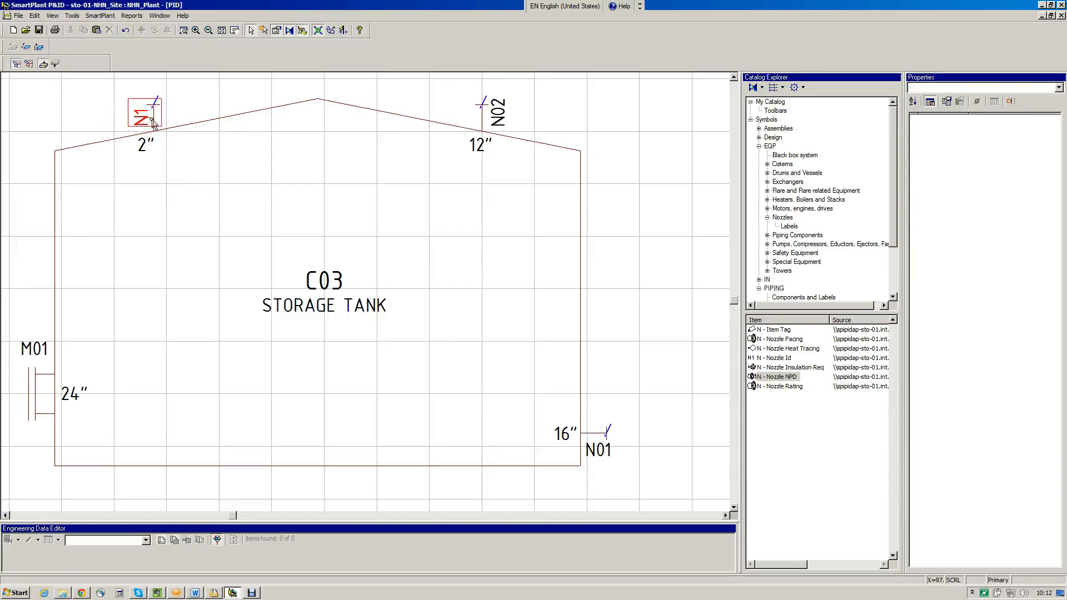
Set the left roof nozzle's tag sequence number to 03 and clear the selection
mouse_move(153, 123)
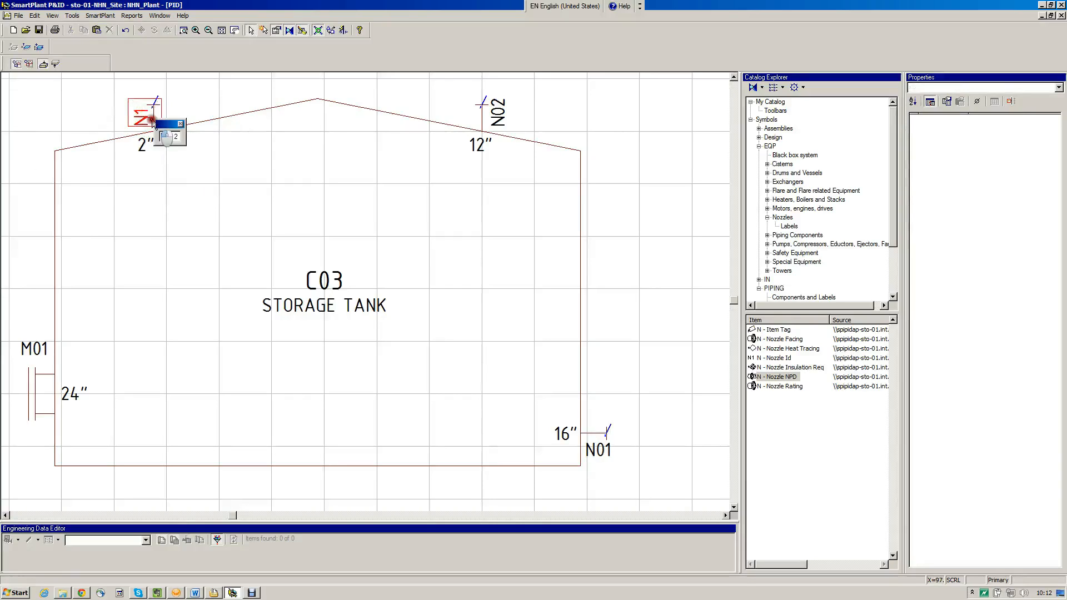
left_click(176, 138)
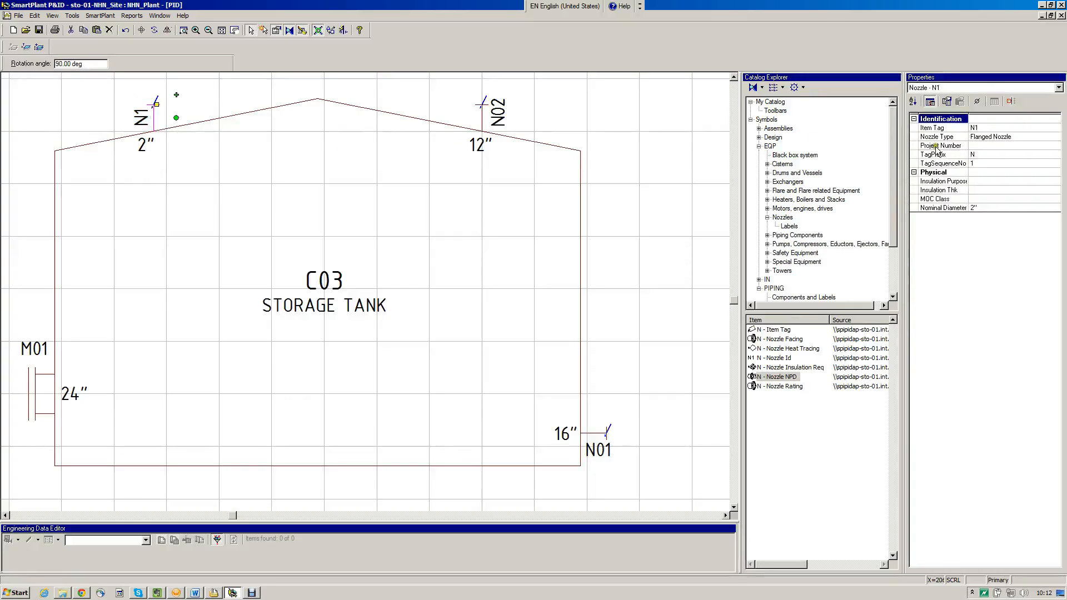
left_click(973, 163)
type("03")
key("Return")
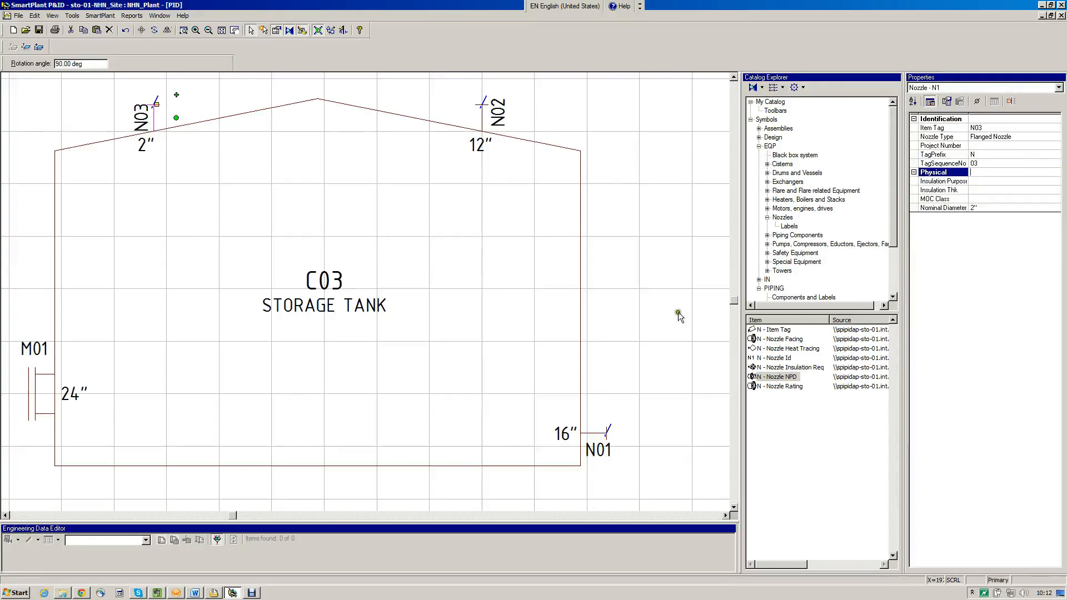
left_click(661, 322)
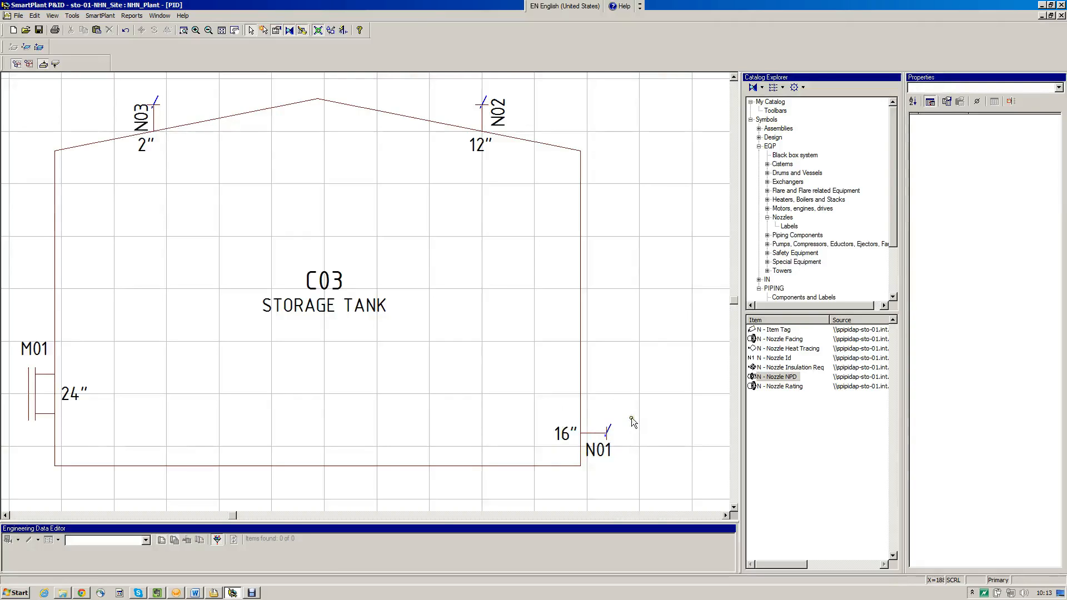
Open the consistency check for the inconsistency marker on nozzle N01
left_click(611, 424)
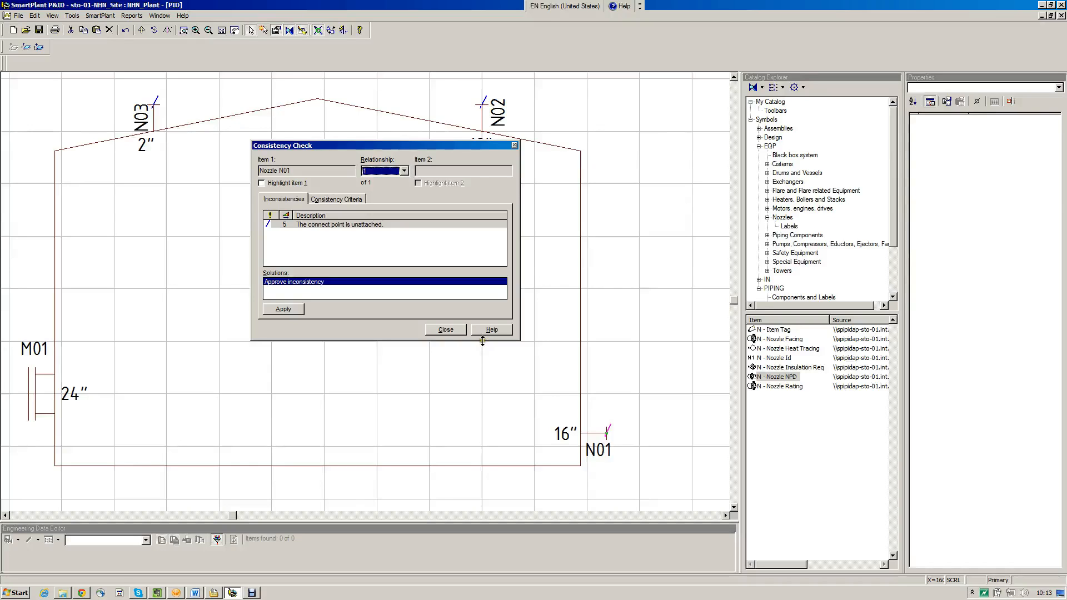
Close the consistency check and place parametric flanged nozzles on the suction side and top of pump PP002
left_click(450, 329)
left_click(726, 514)
left_click_drag(726, 515, 725, 515)
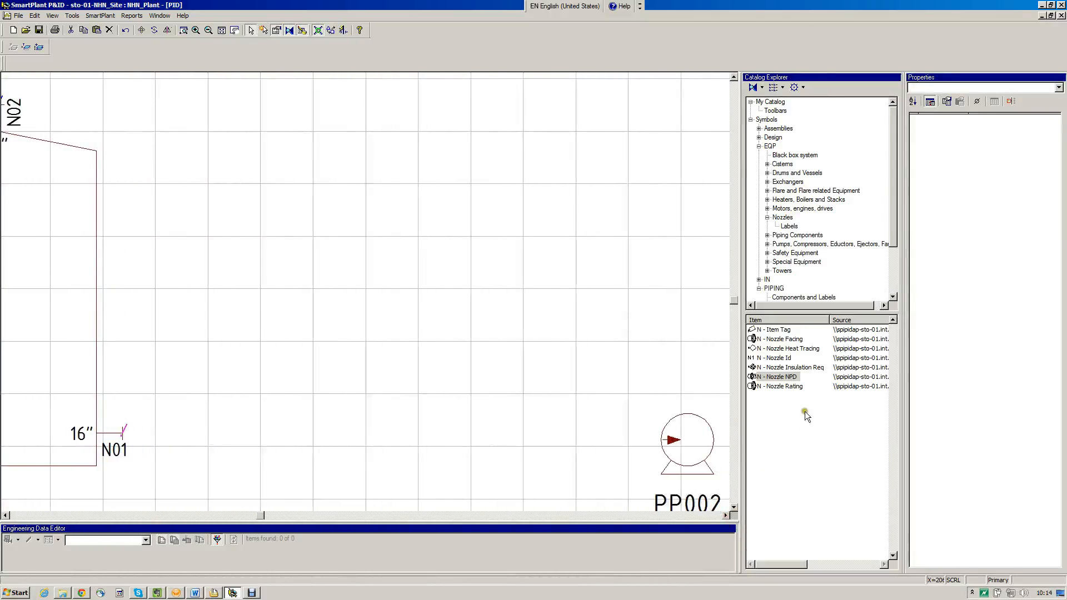
left_click(788, 218)
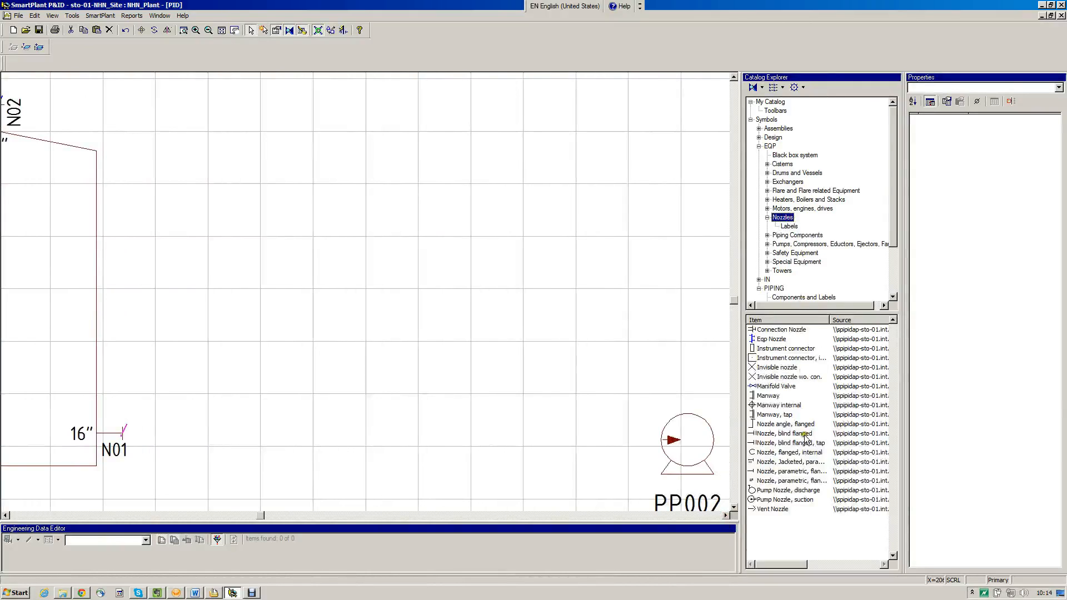
left_click(800, 481)
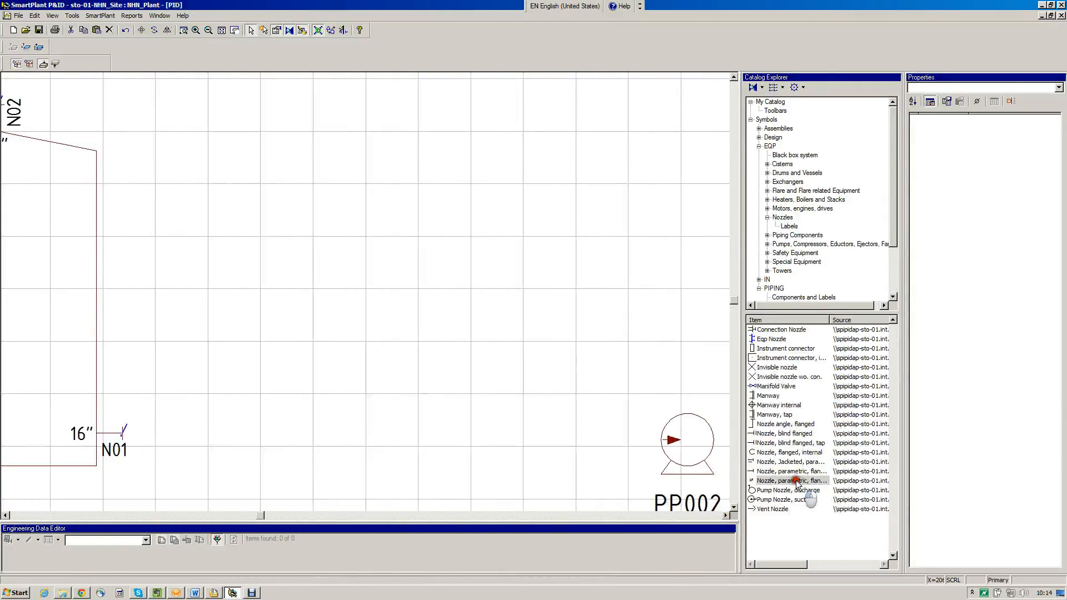
left_click(659, 440)
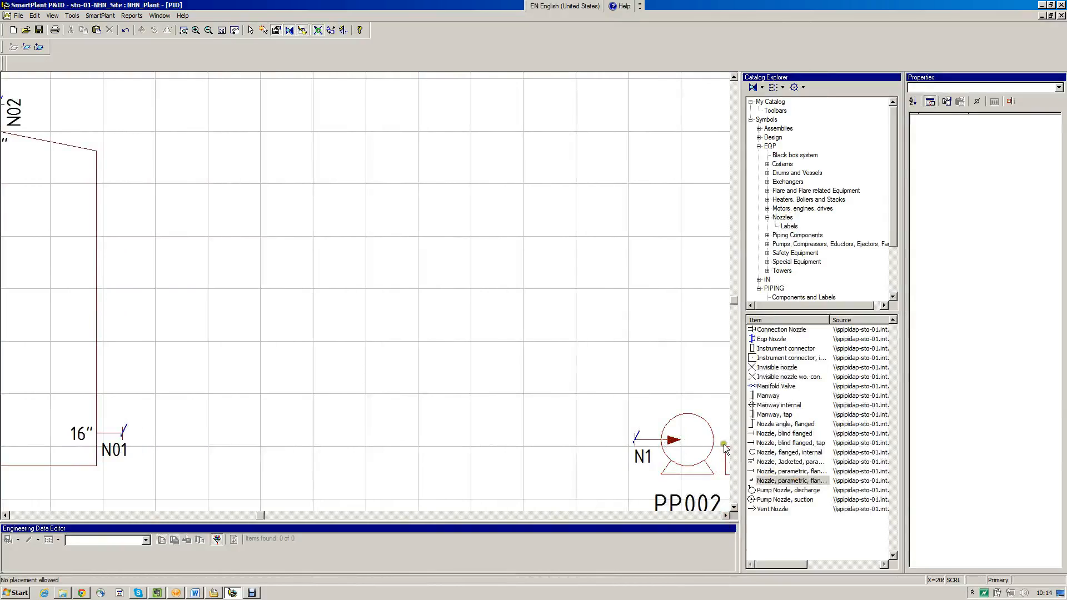
left_click(688, 415)
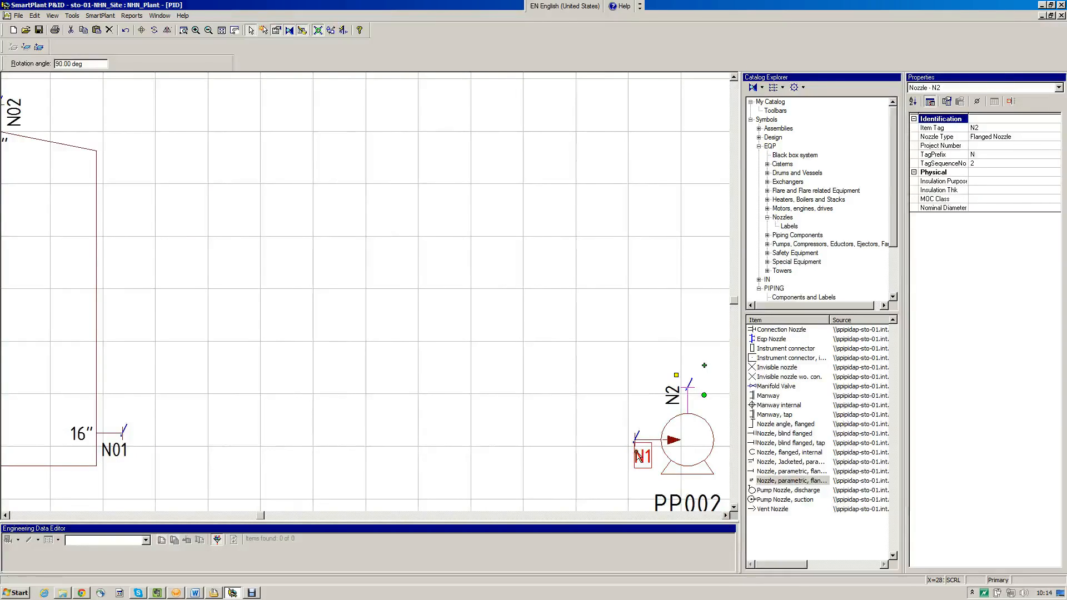
Set the tag sequence number of the pump's suction nozzle to 01 and of its top nozzle to 02
left_click(652, 447)
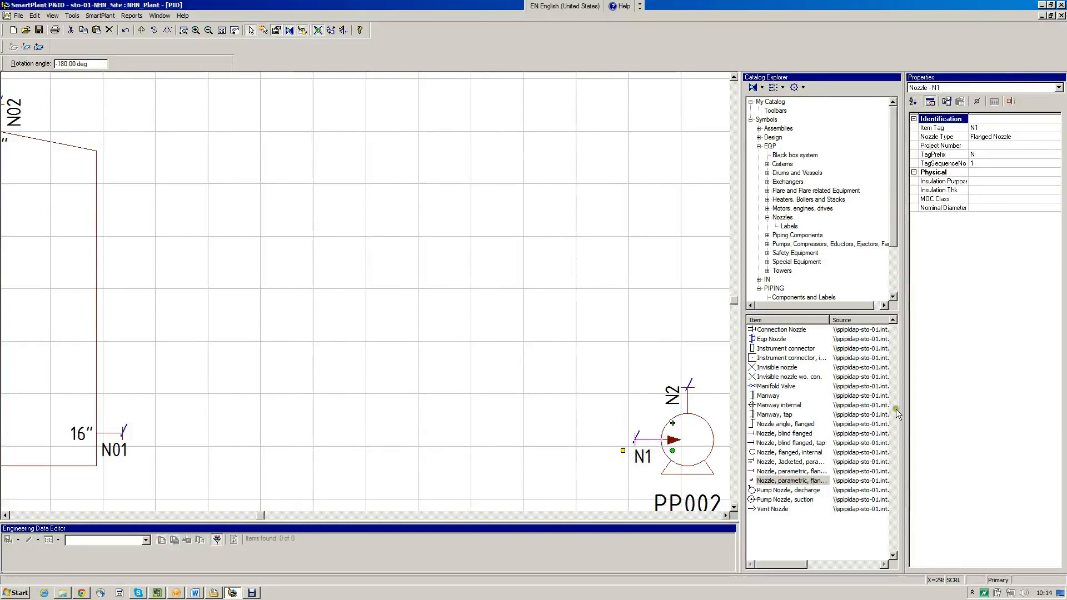
left_click(978, 163)
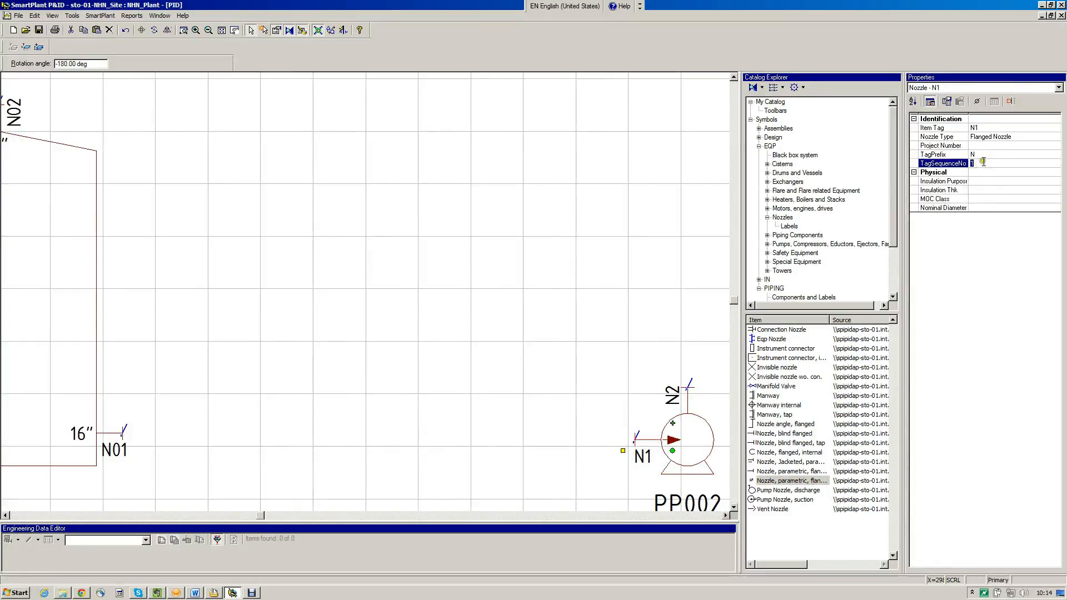
type("01")
key("Return")
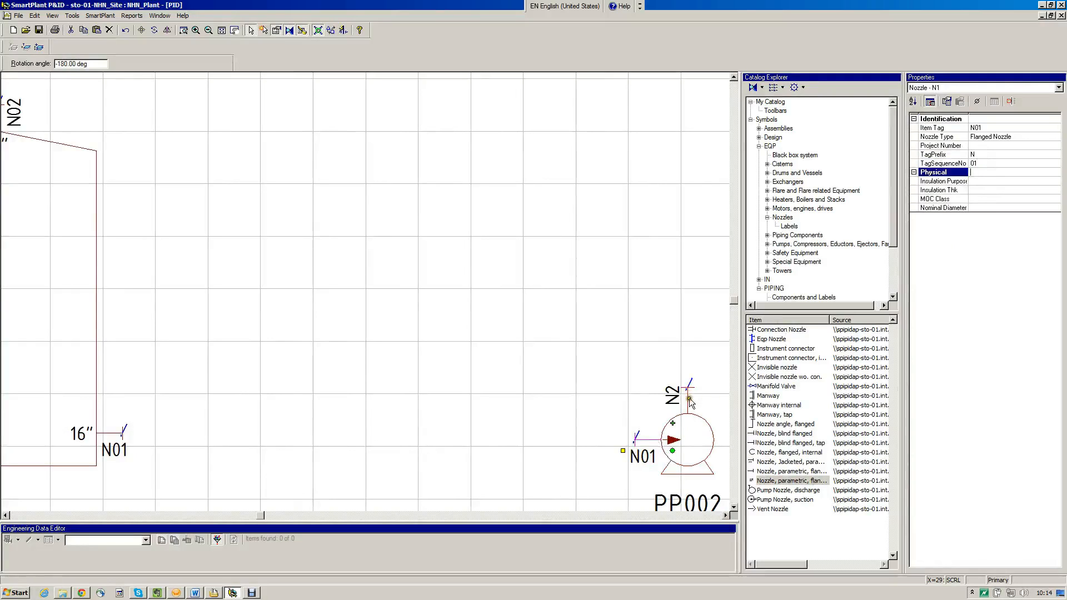
left_click(687, 392)
left_click(978, 163)
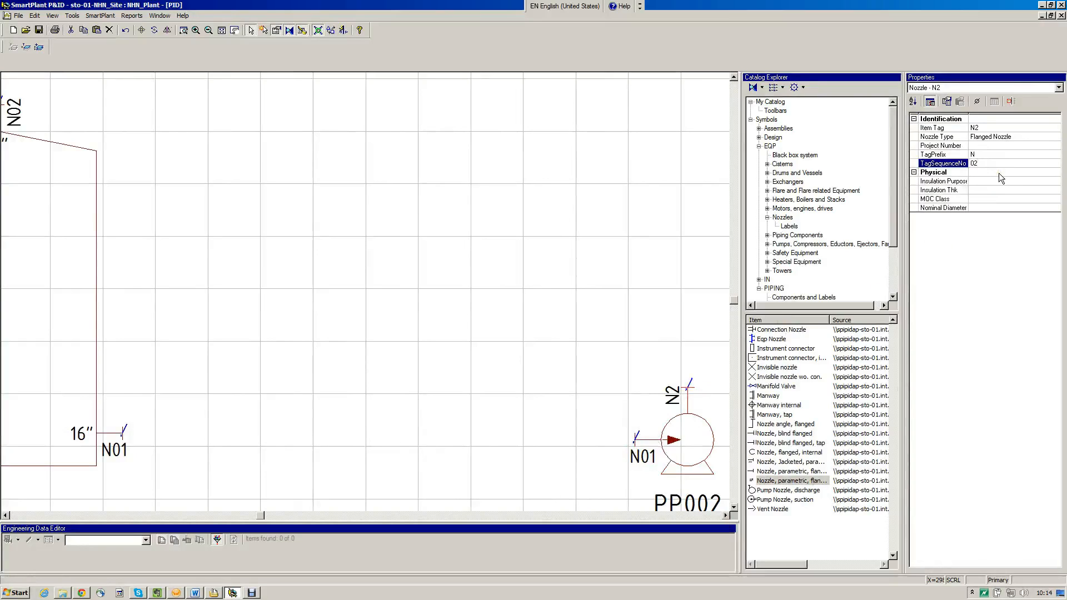
key("Return")
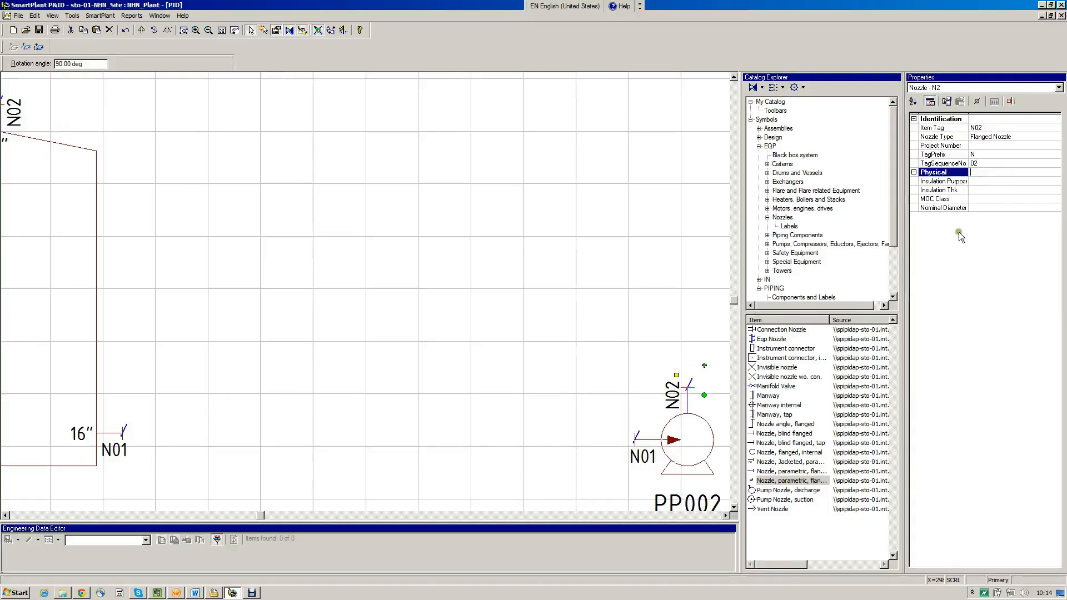
Set the nominal diameter of the pump's top nozzle to 8" and clear the selection
left_click(977, 209)
type("80")
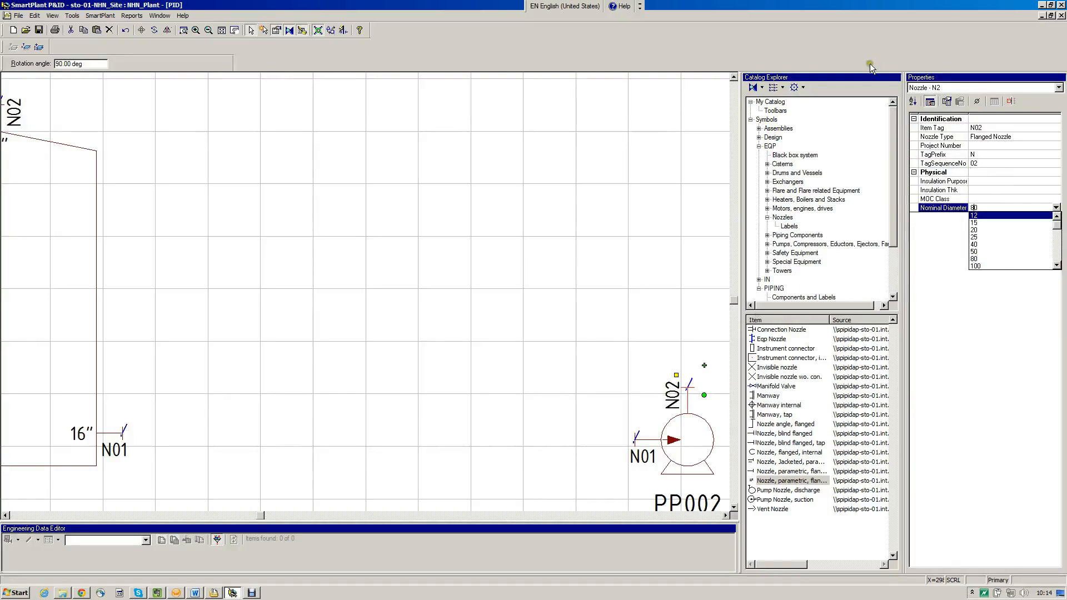
left_click(777, 476)
left_click(1057, 257)
left_click(1058, 257)
left_click(1028, 264)
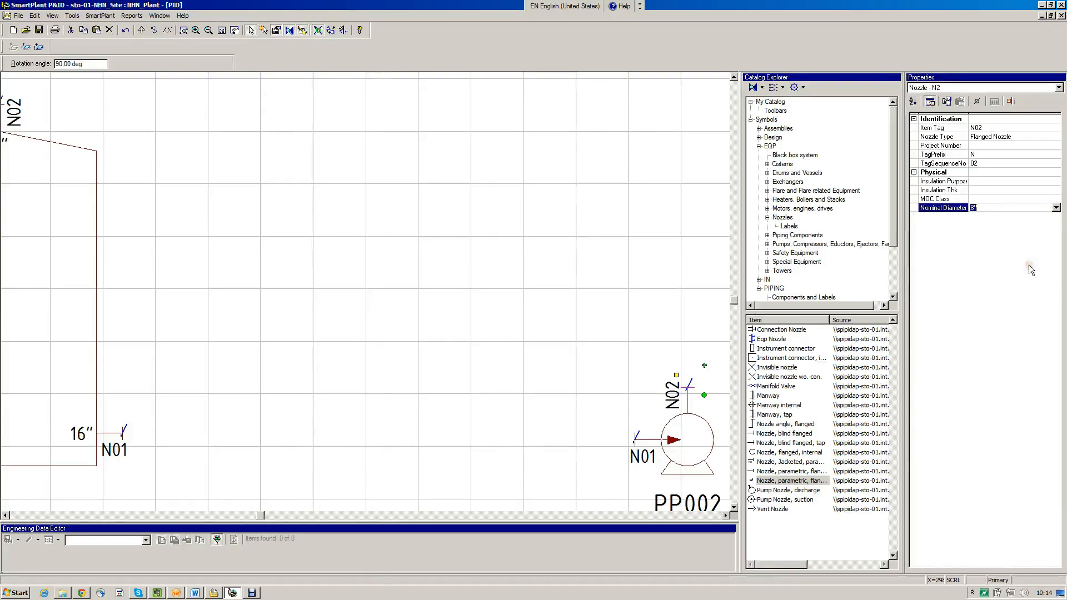
left_click(586, 402)
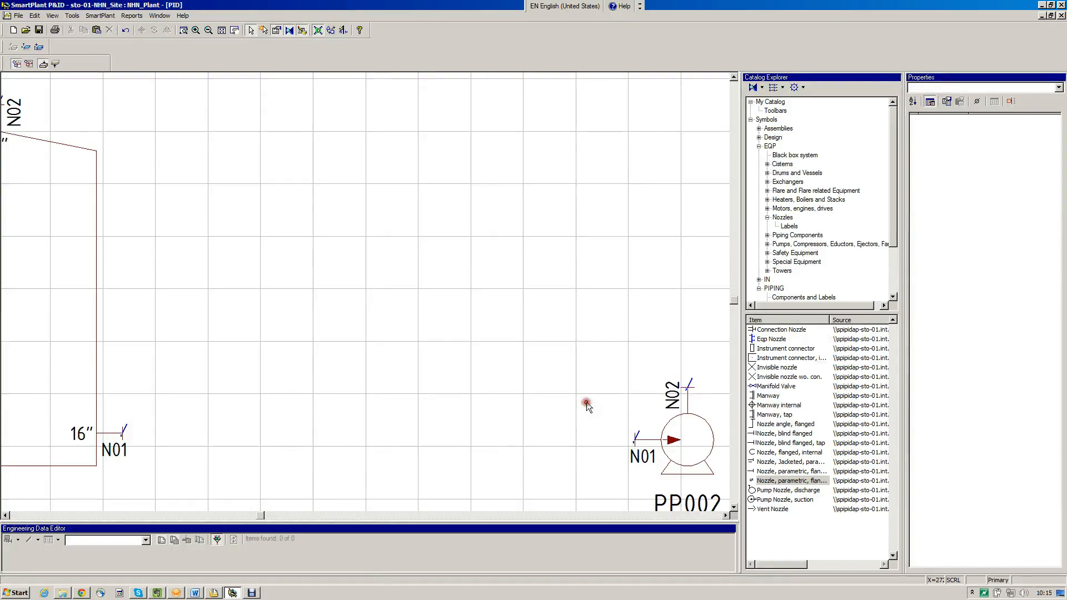
Set the nominal diameter of the pump's suction nozzle to 12", check the top nozzle's properties and clear the selection
left_click(647, 440)
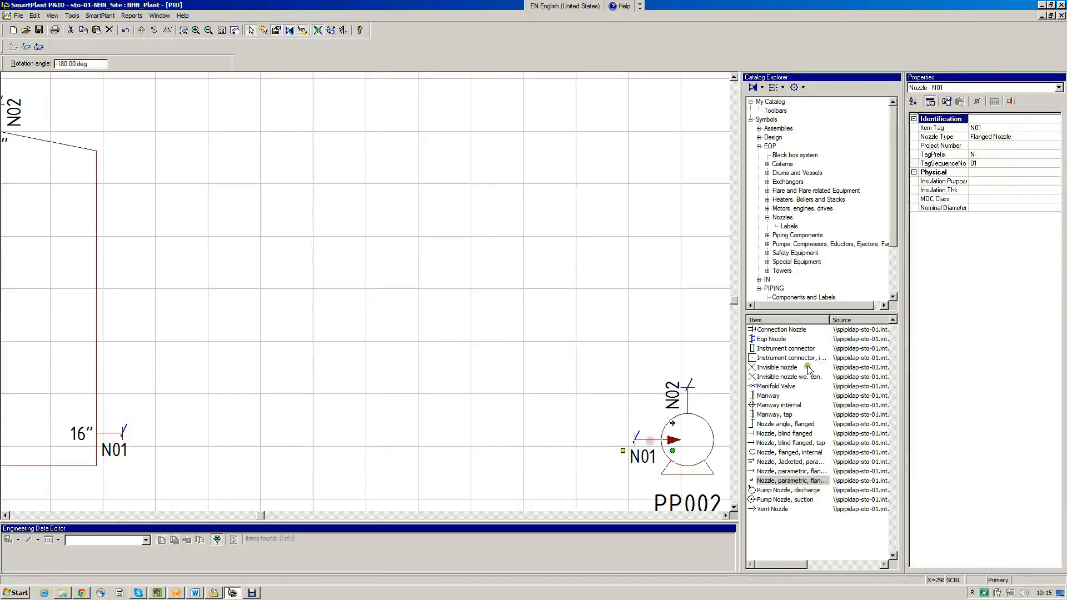
left_click(985, 207)
left_click(1056, 207)
left_click(1057, 248)
left_click(1057, 248)
left_click(1056, 248)
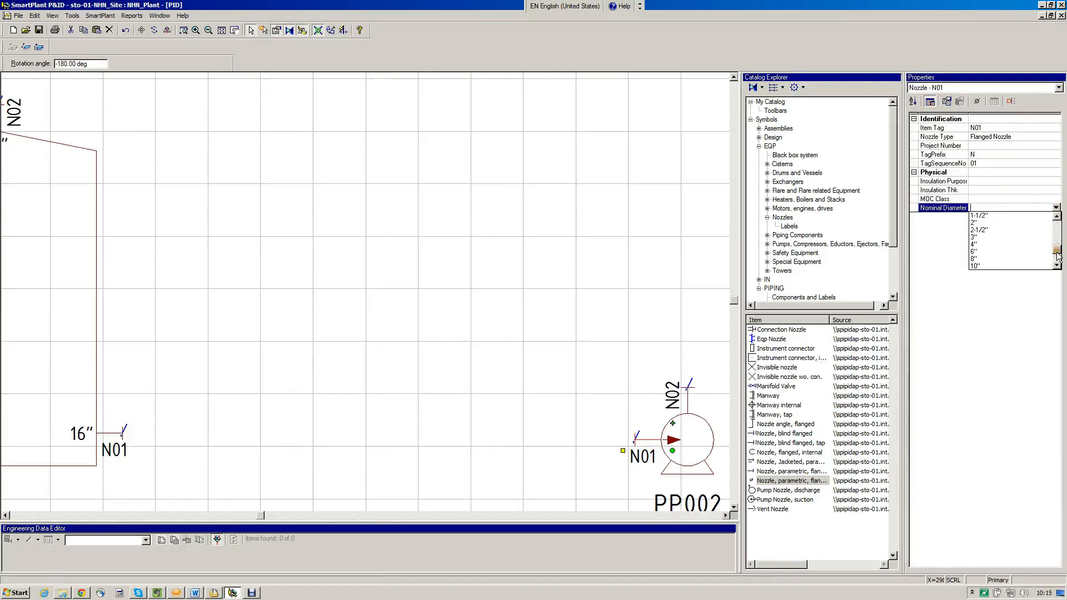
left_click(1058, 264)
left_click(1057, 264)
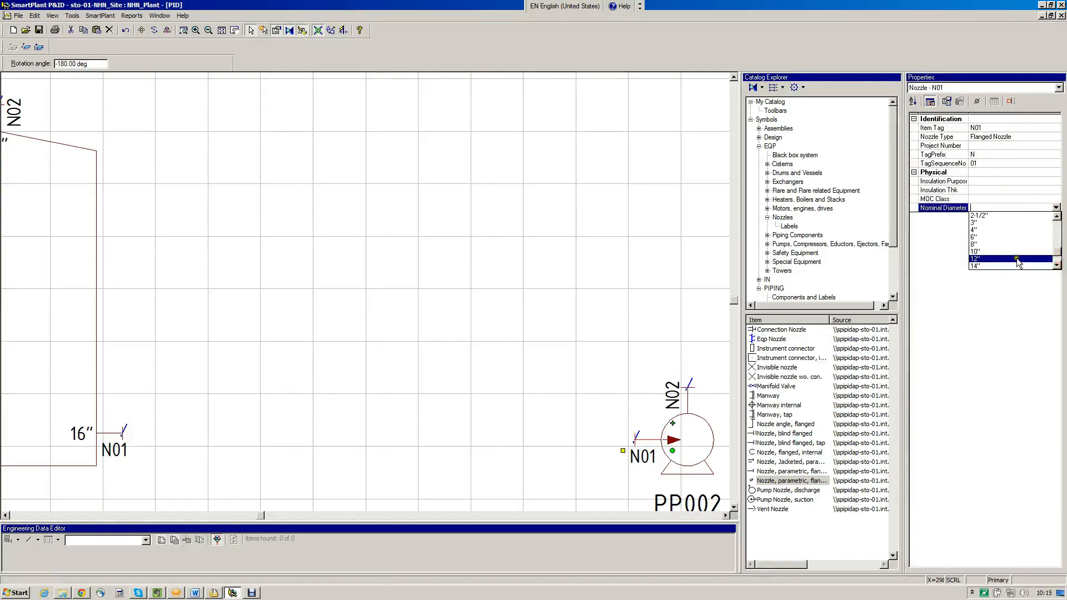
left_click(1016, 257)
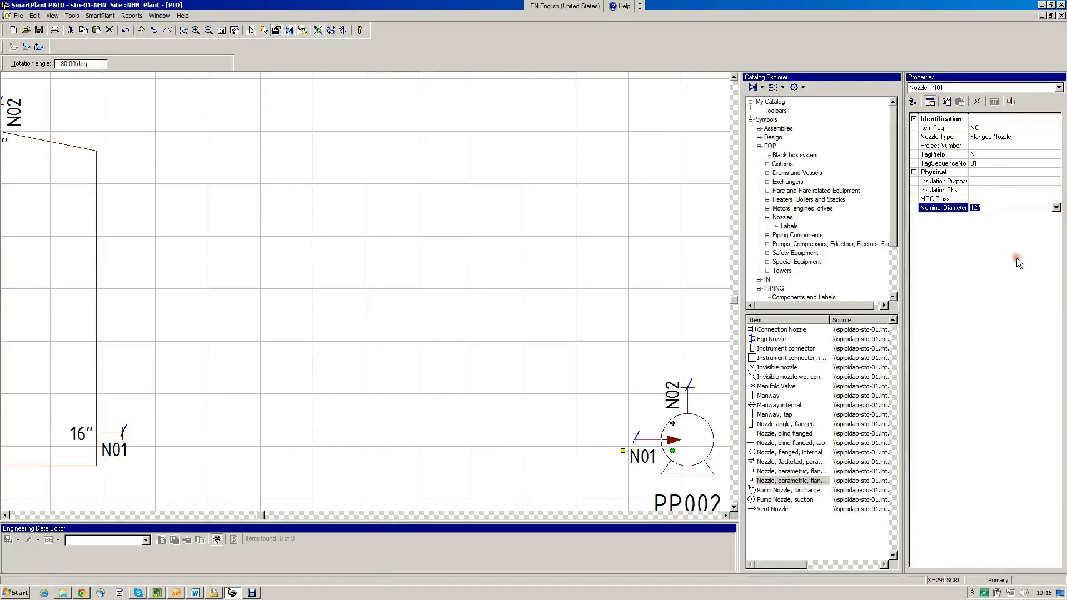
left_click(997, 162)
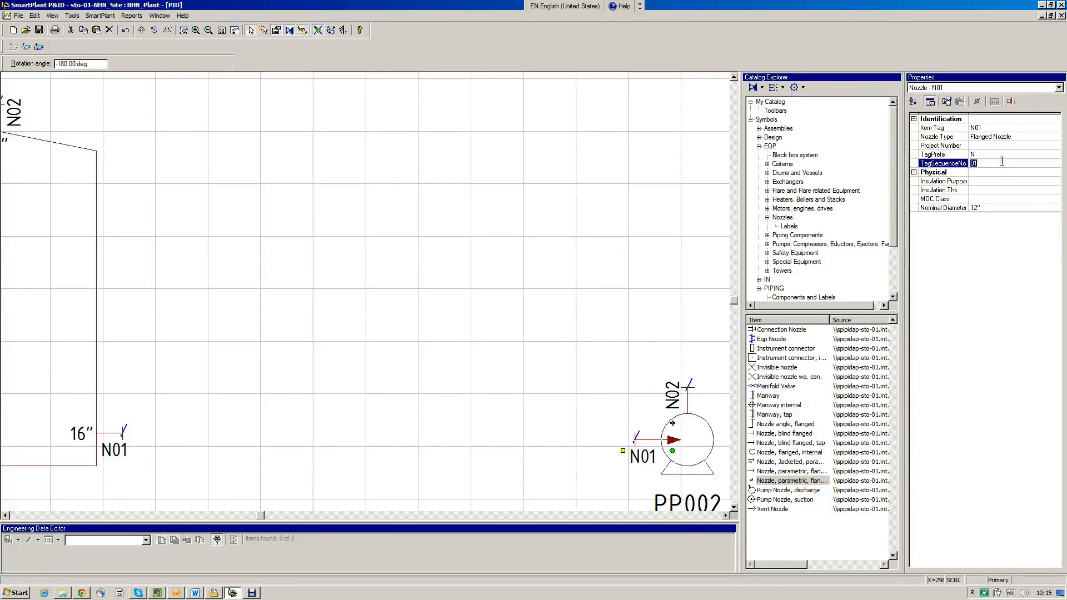
left_click(690, 407)
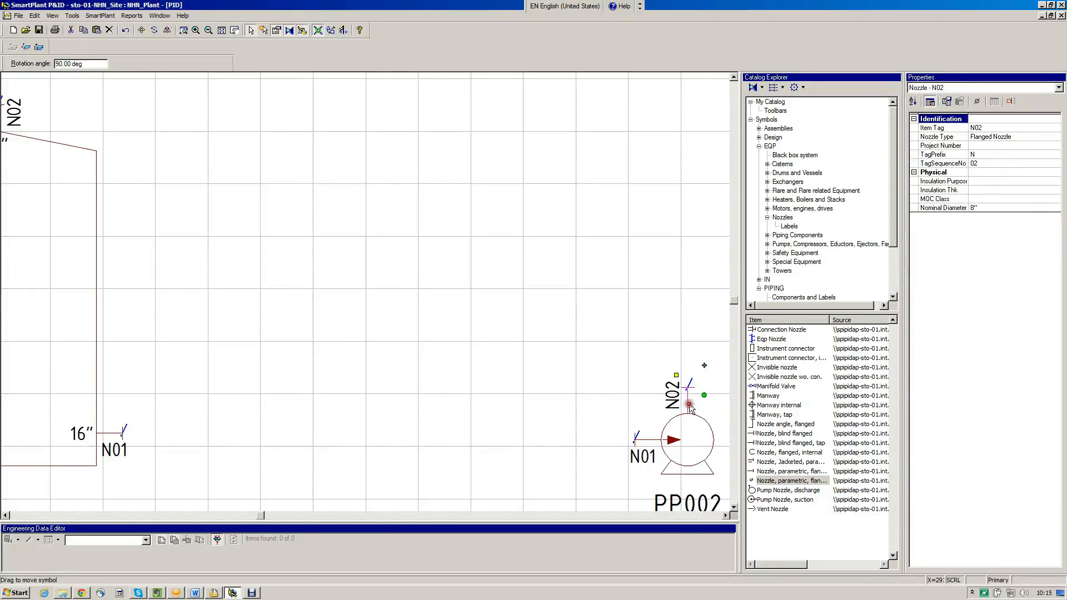
left_click(612, 309)
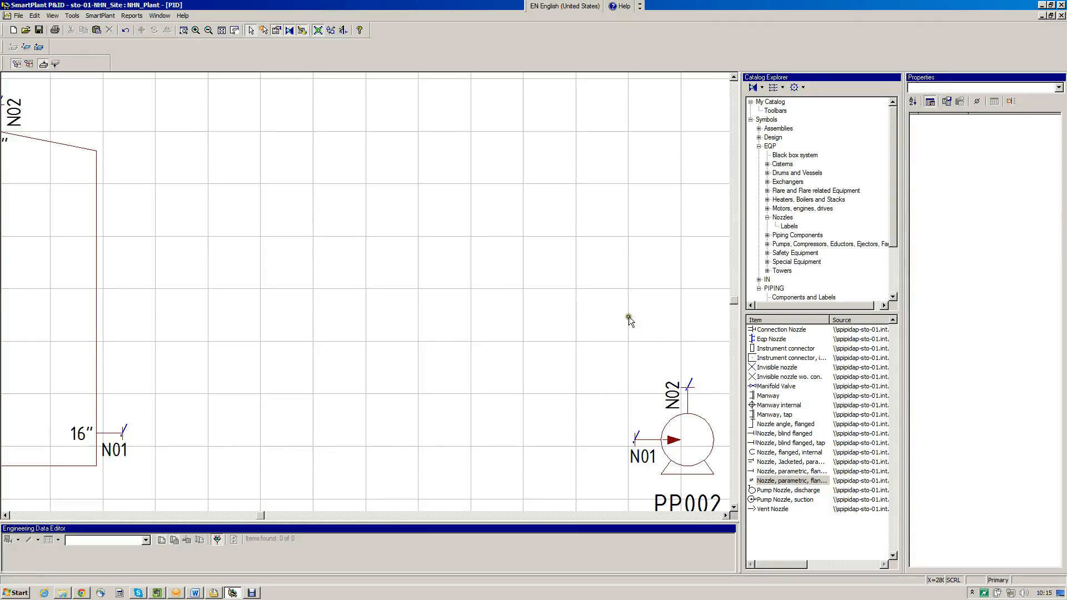
Place three parametric flanged nozzles on heat exchanger TT001: underneath the left head, above the left head and at the shell's upper right end
left_click(711, 515)
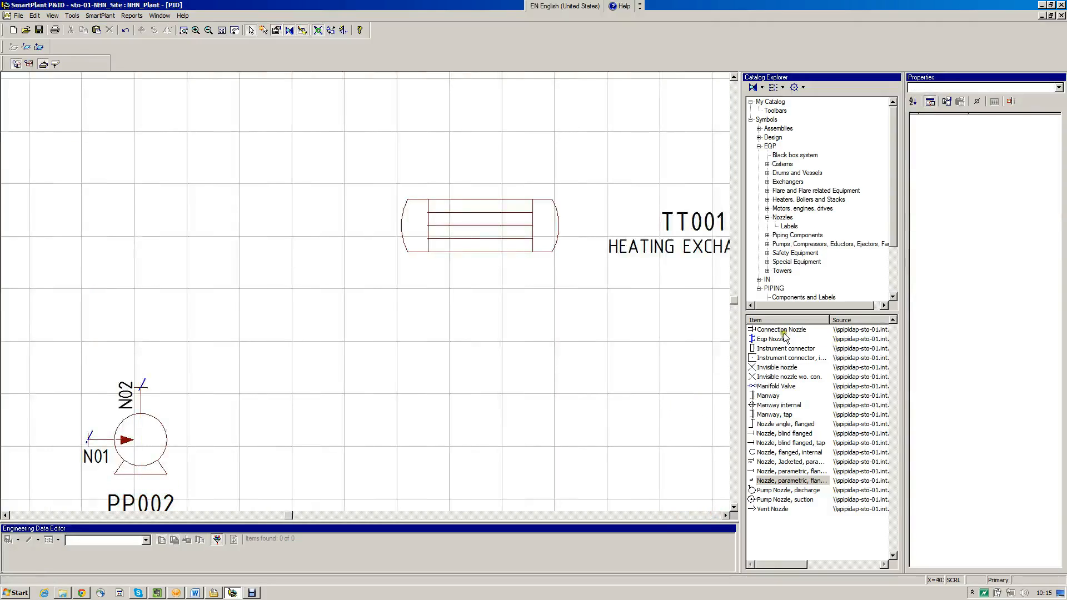
left_click(783, 217)
left_click(793, 480)
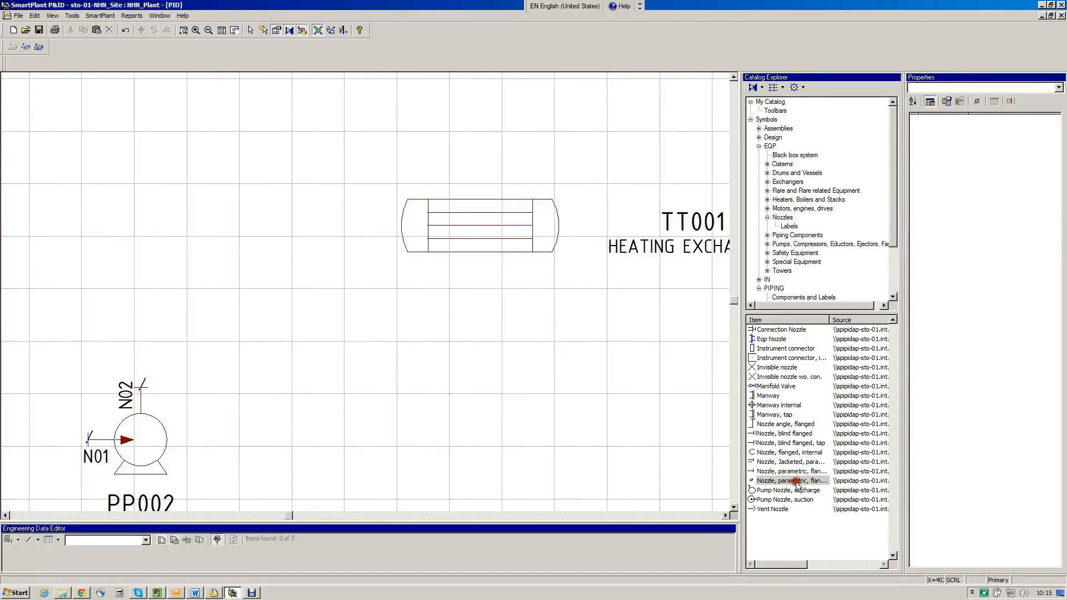
left_click(413, 251)
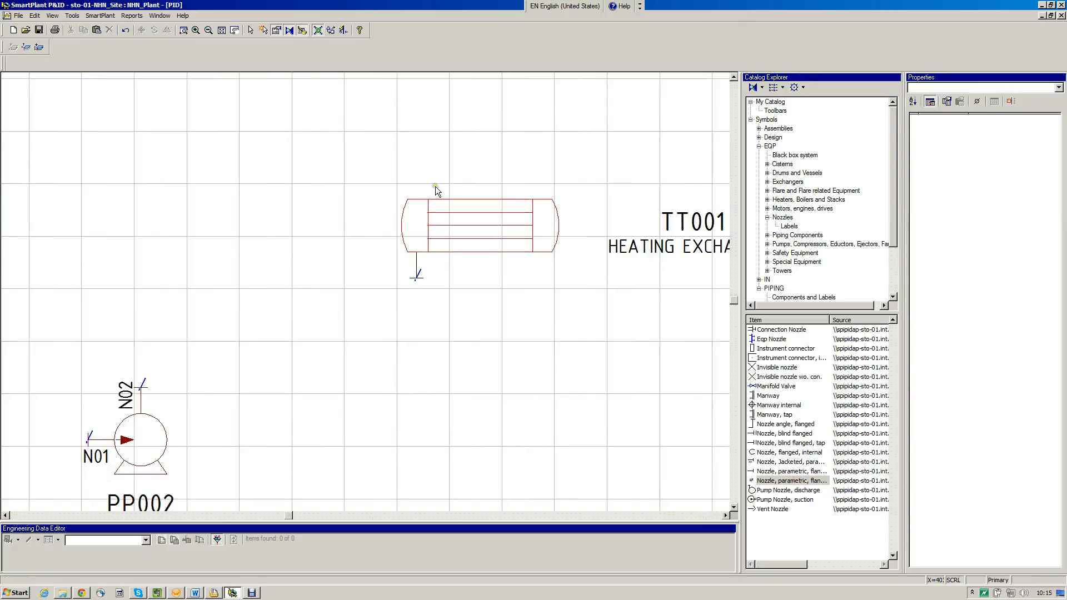
left_click(417, 197)
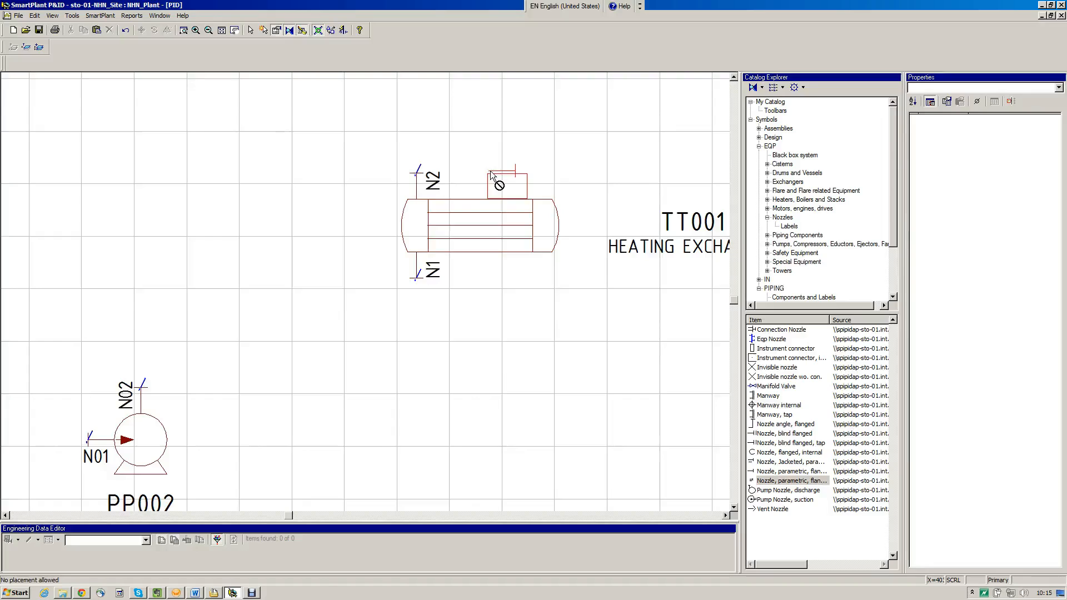
left_click(528, 200)
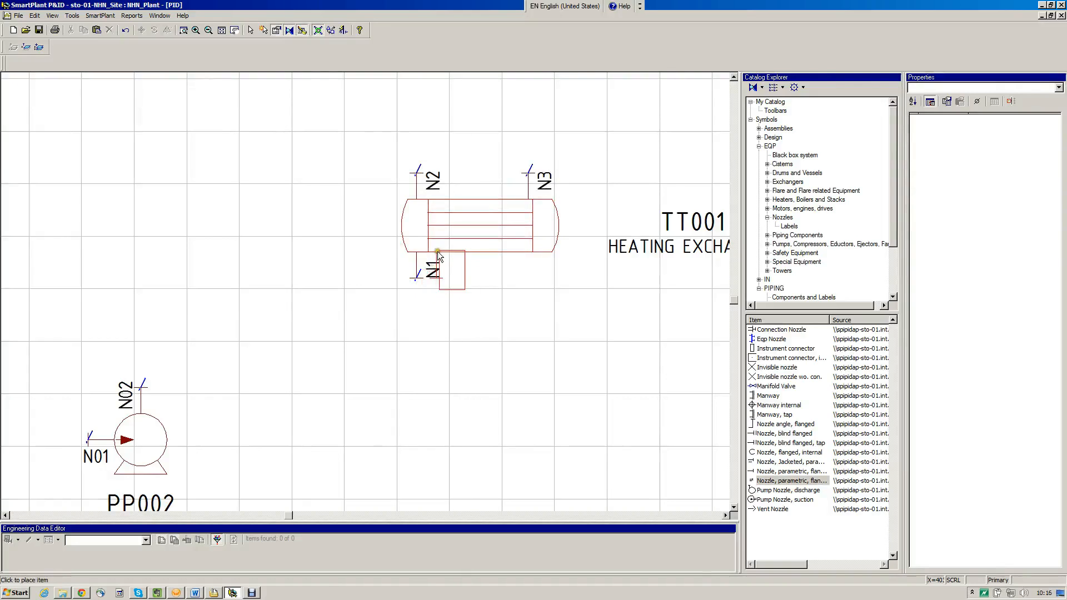
key("Escape")
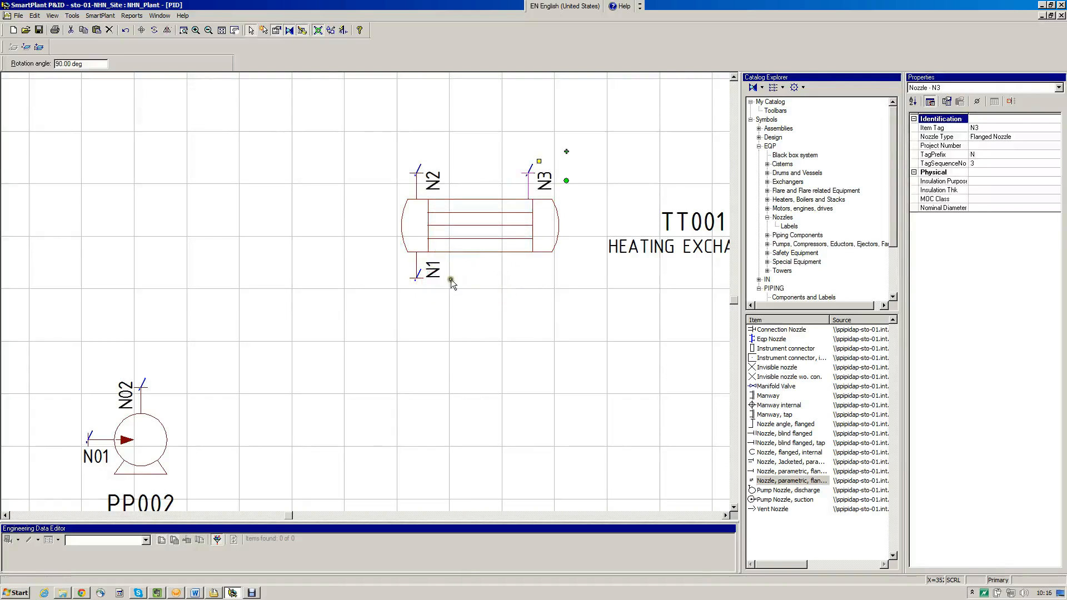
Flip the nozzle under the exchanger's left head so its label sits on the left of the nozzle
left_click(420, 269)
left_click_drag(455, 239, 365, 238)
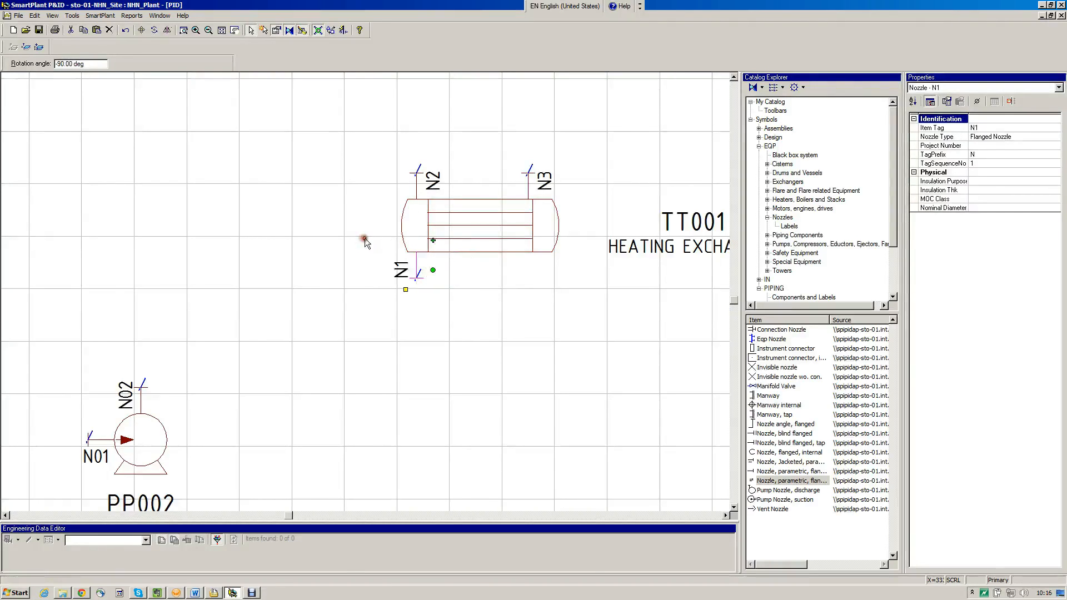
left_click(425, 256)
Place a fourth parametric flanged nozzle under the exchanger shell, just right of the left head's lower nozzle
left_click(795, 481)
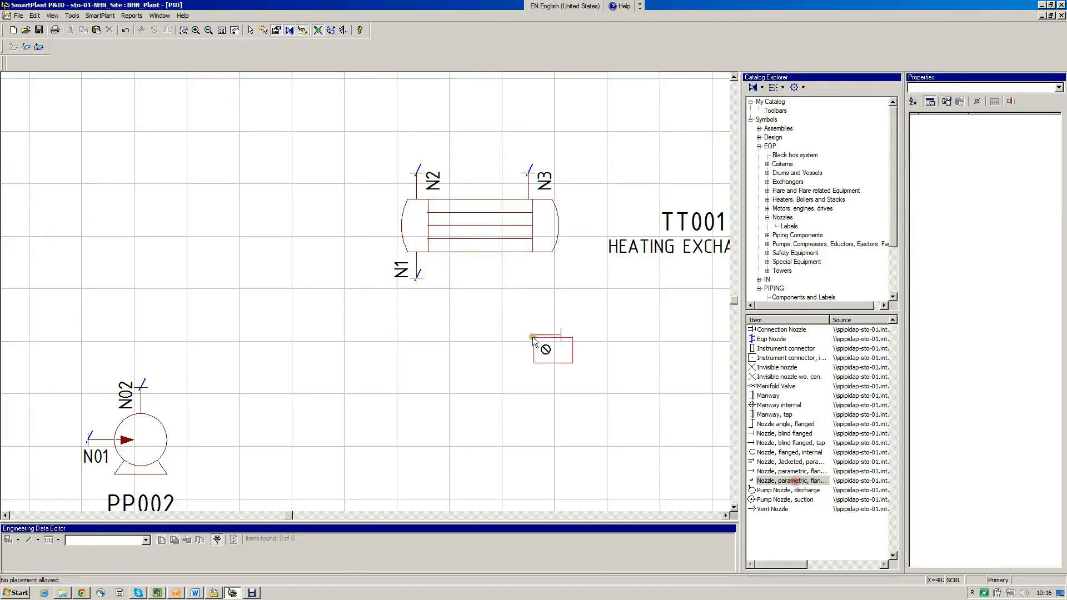
left_click(437, 252)
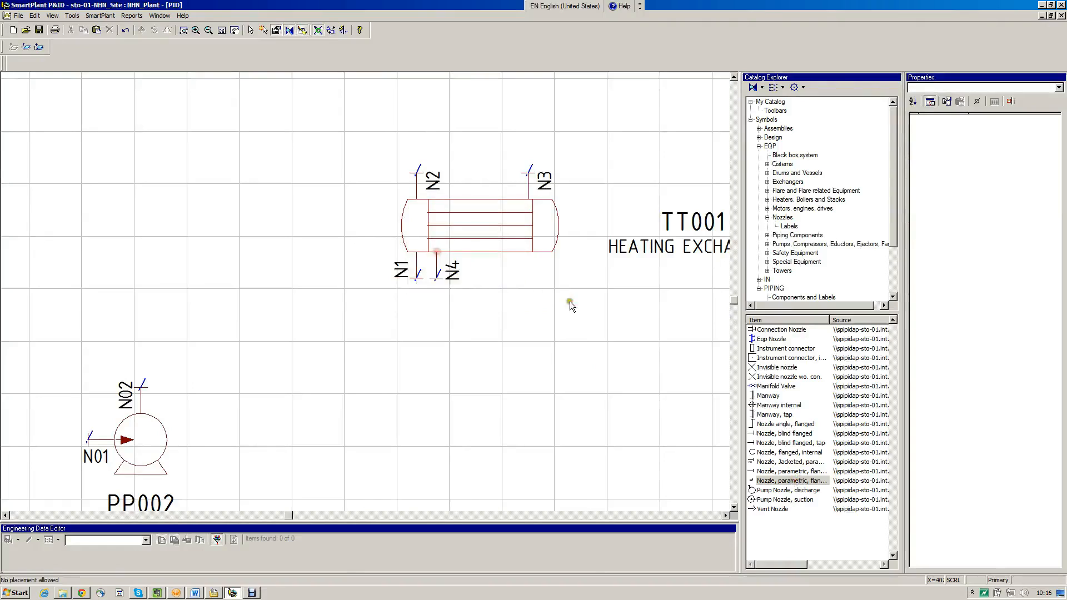
key("Escape")
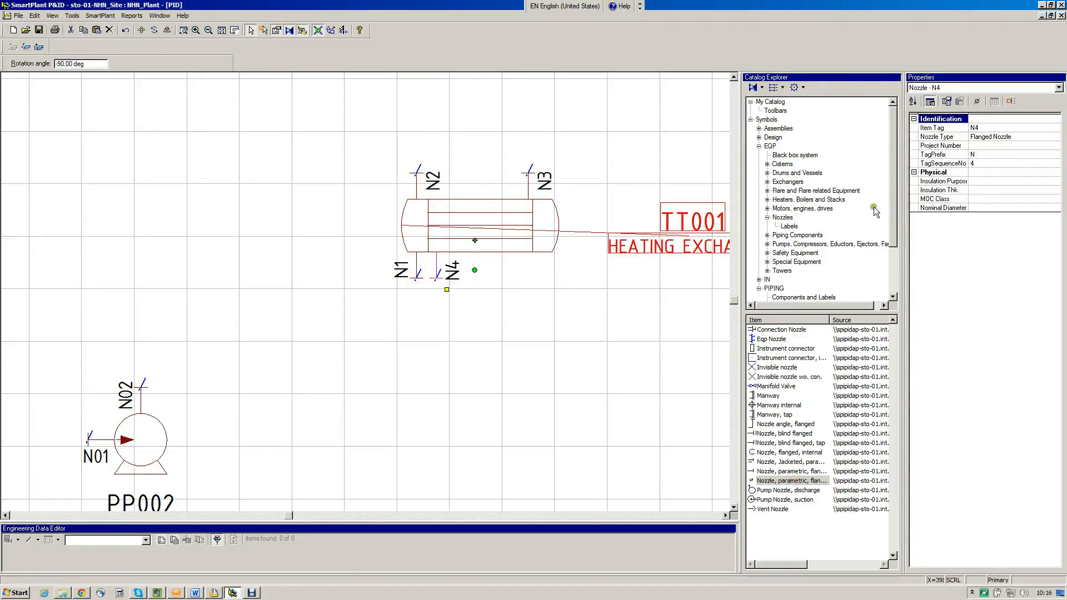
Set the tag sequence number of the exchanger shell's lower nozzle to 04 and of its upper right nozzle to 03
left_click(987, 163)
type("04")
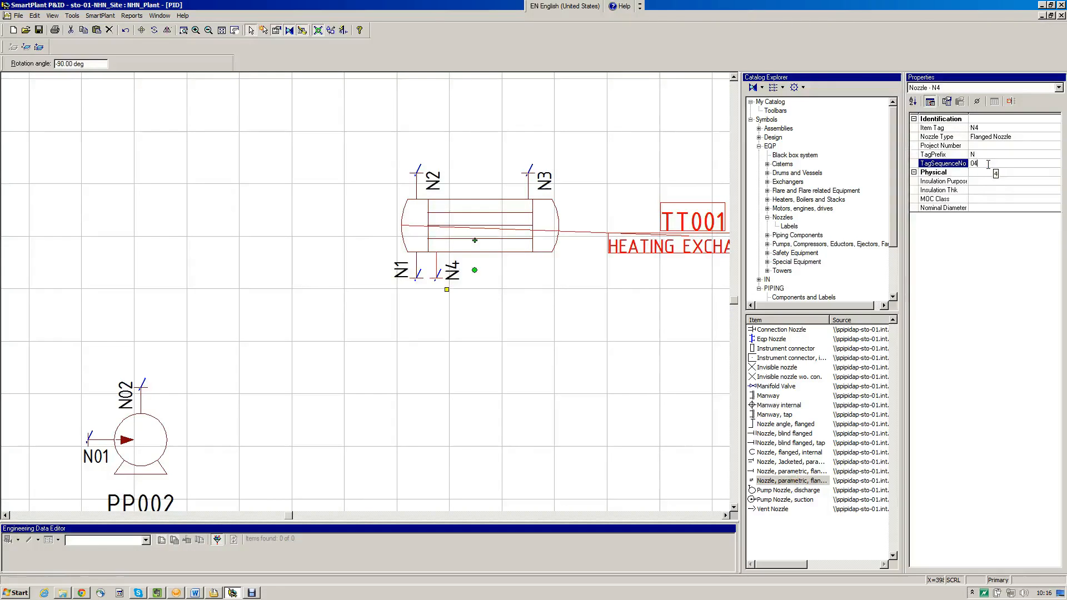
key("Return")
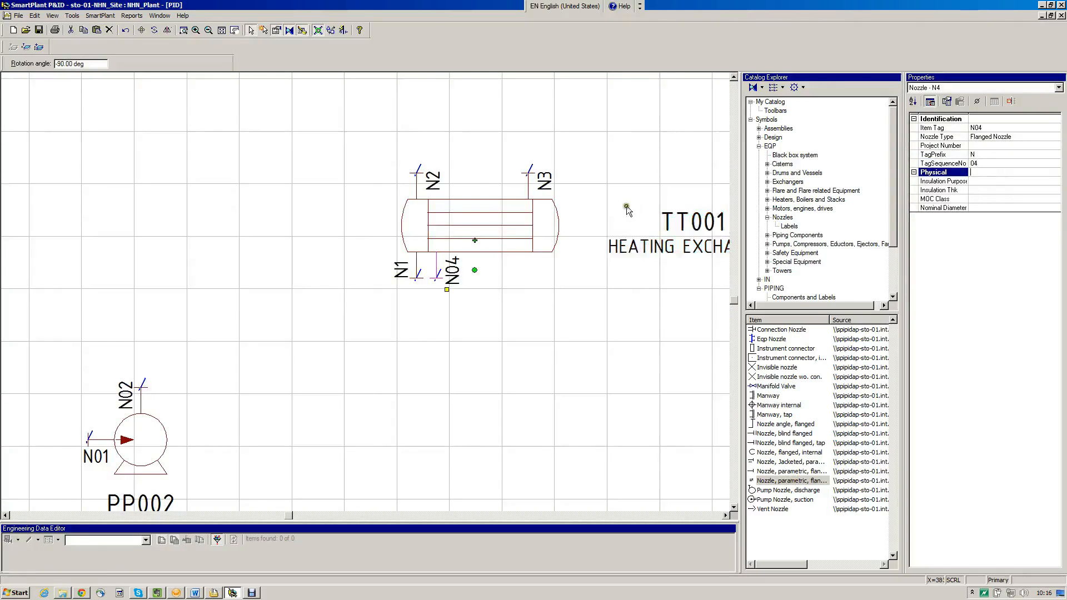
left_click(529, 188)
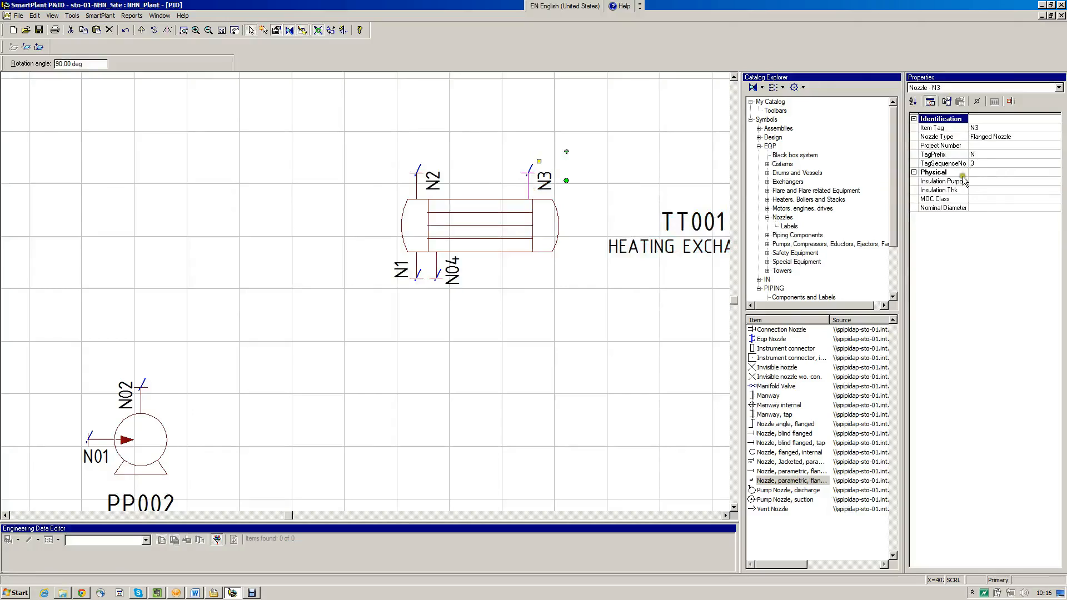
left_click(977, 163)
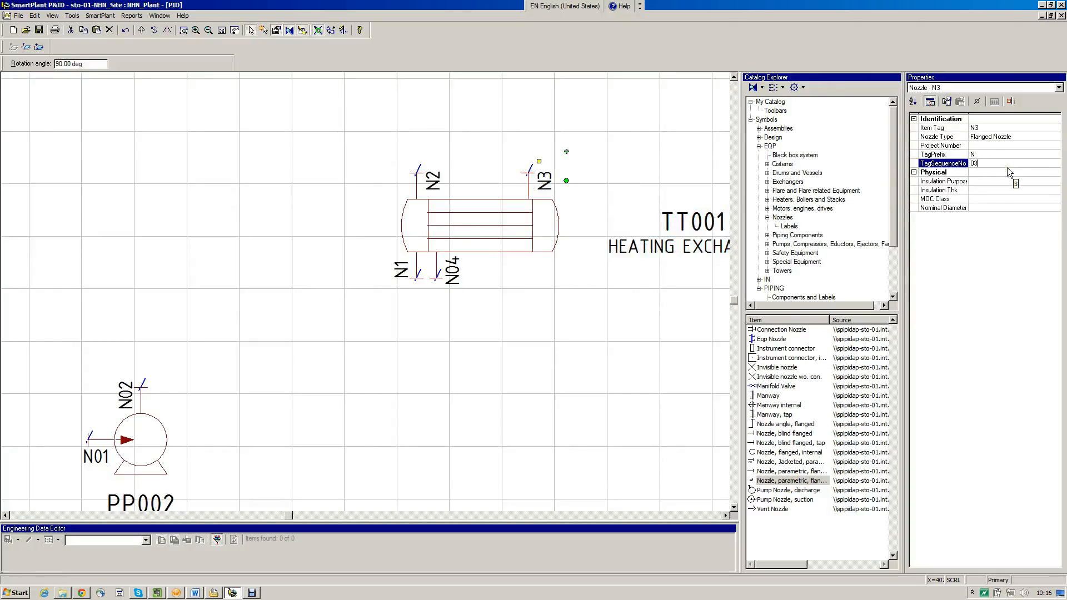
type("03")
key("Return")
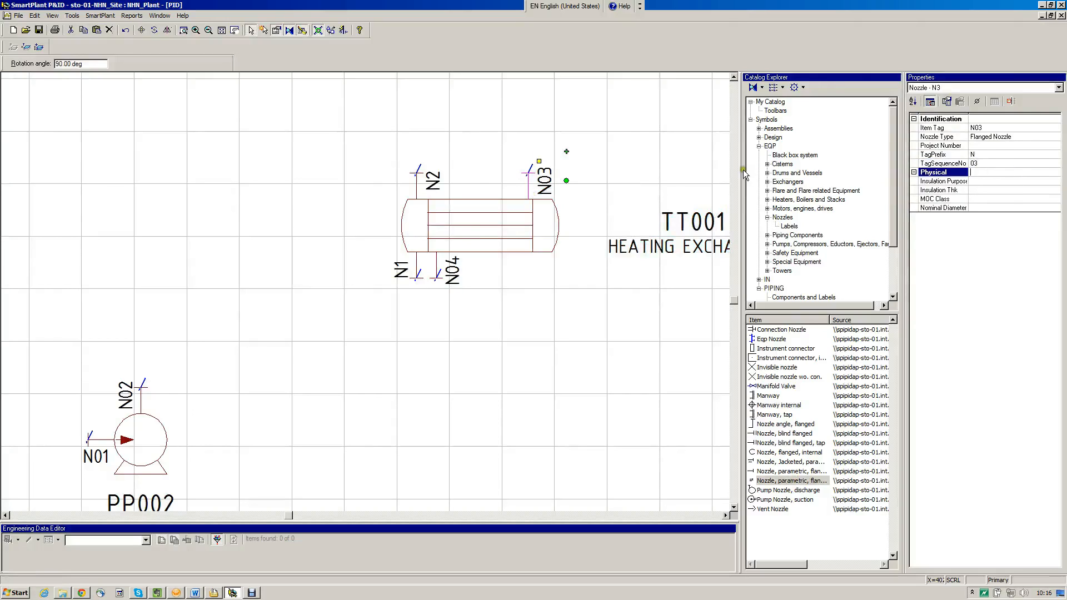
Set the tag sequence number of the nozzle above the exchanger's left head to 02 and of the one beneath it to 01
left_click(433, 183)
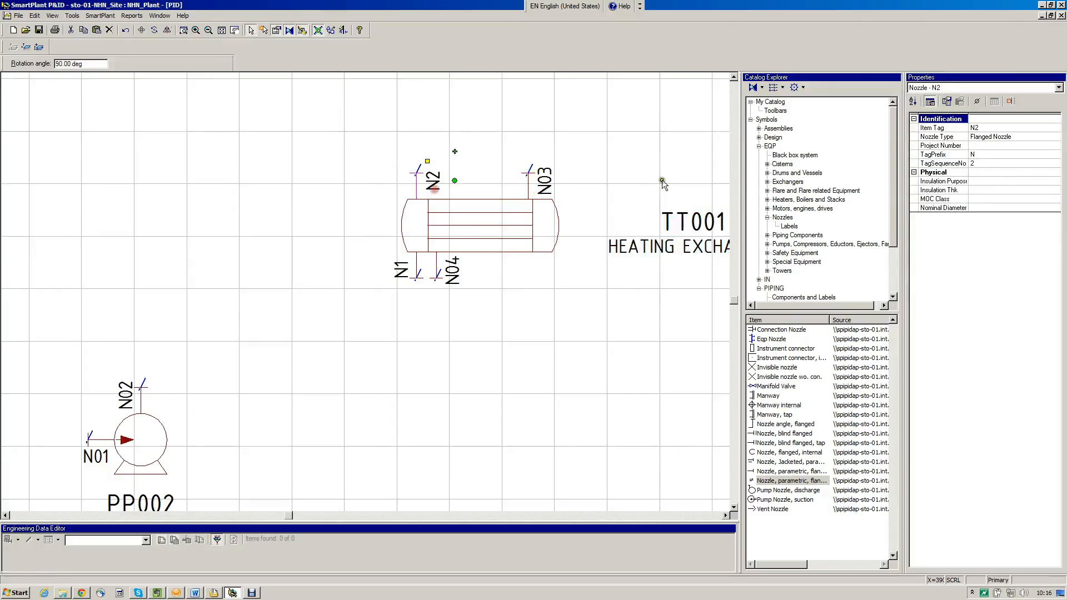
left_click(981, 164)
type("02")
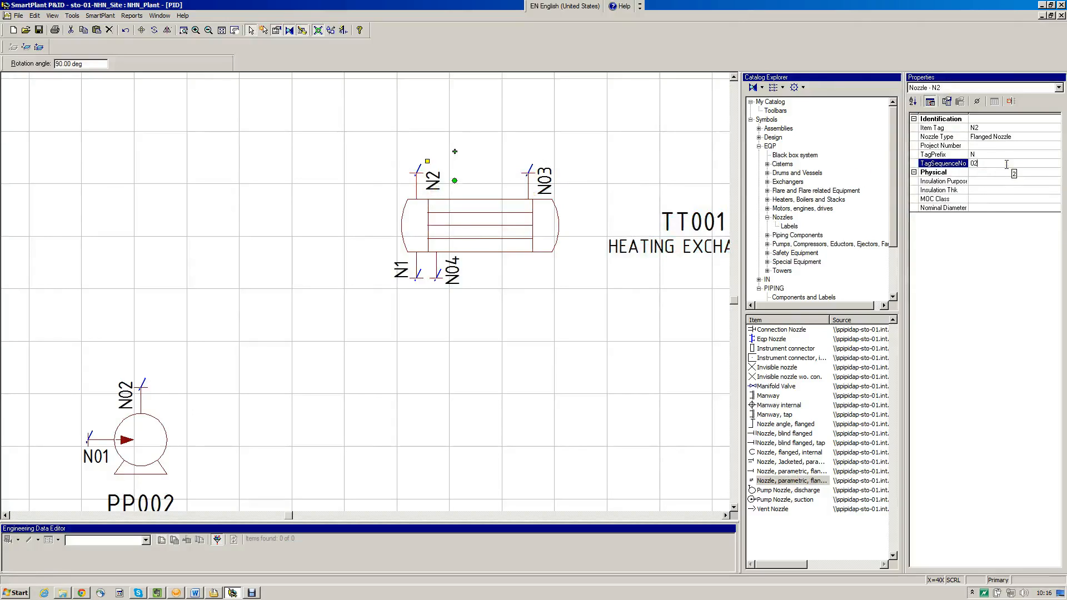
key("Return")
left_click(419, 265)
left_click(976, 162)
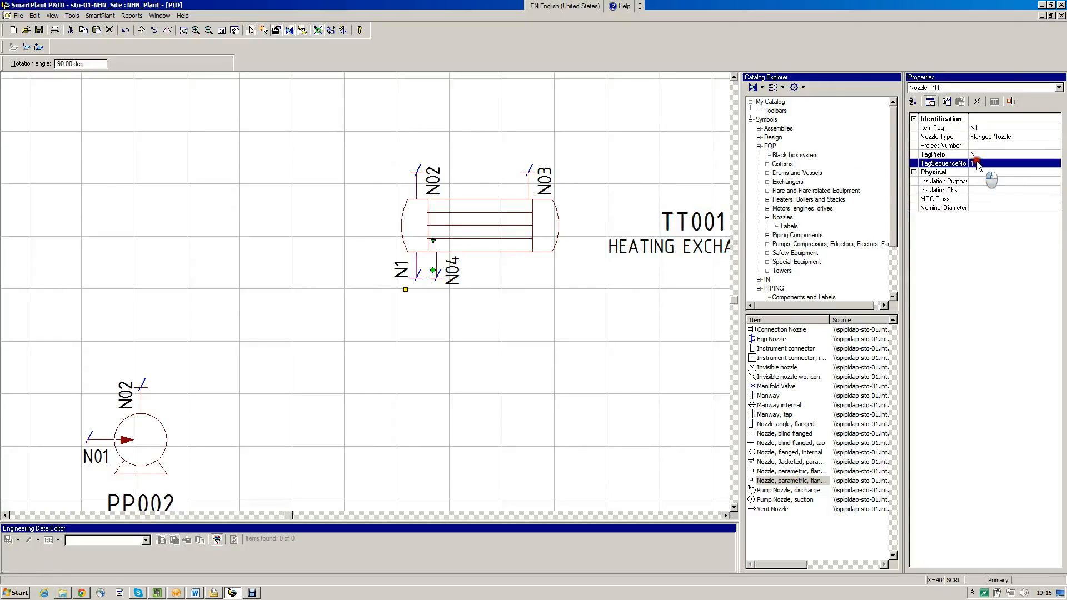
type("01")
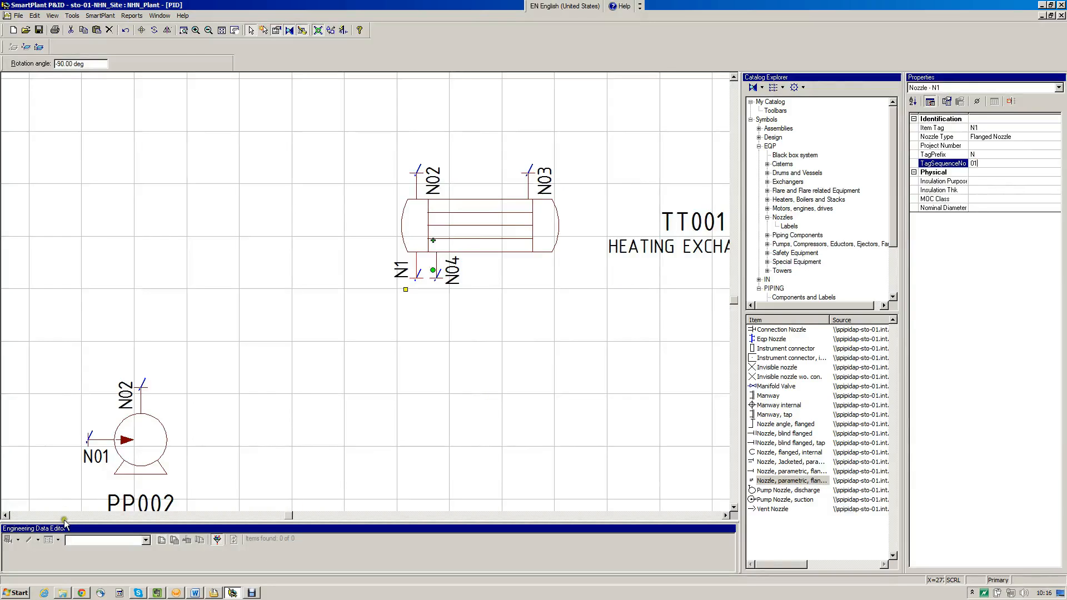
Route a Pipeline Main with several right-angle bends from the storage tank's nozzle N01 to the nozzle N01 of pump PP002
left_click(23, 517)
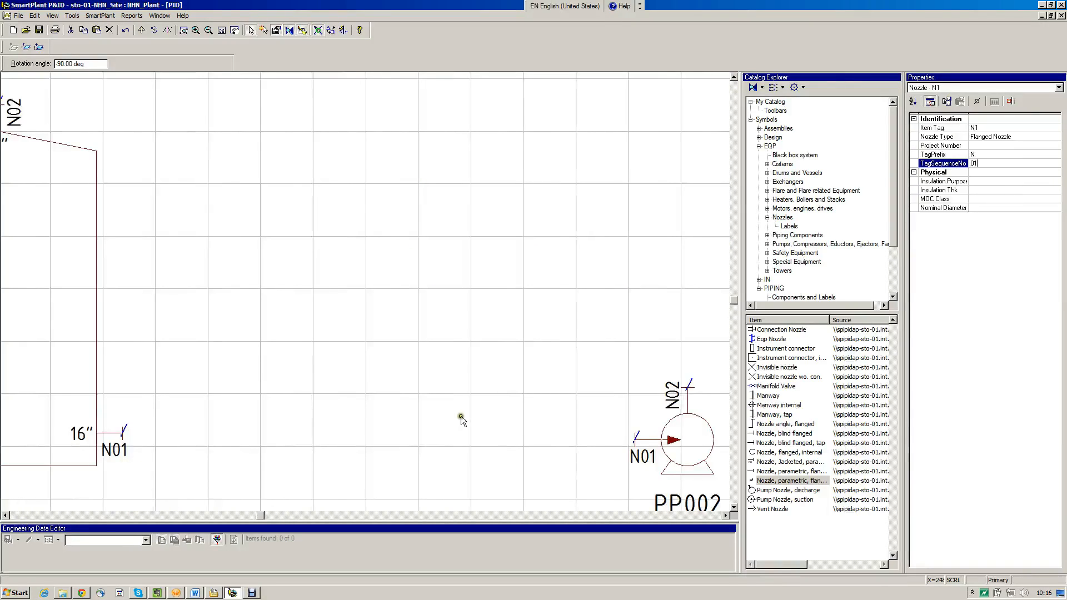
left_click(774, 288)
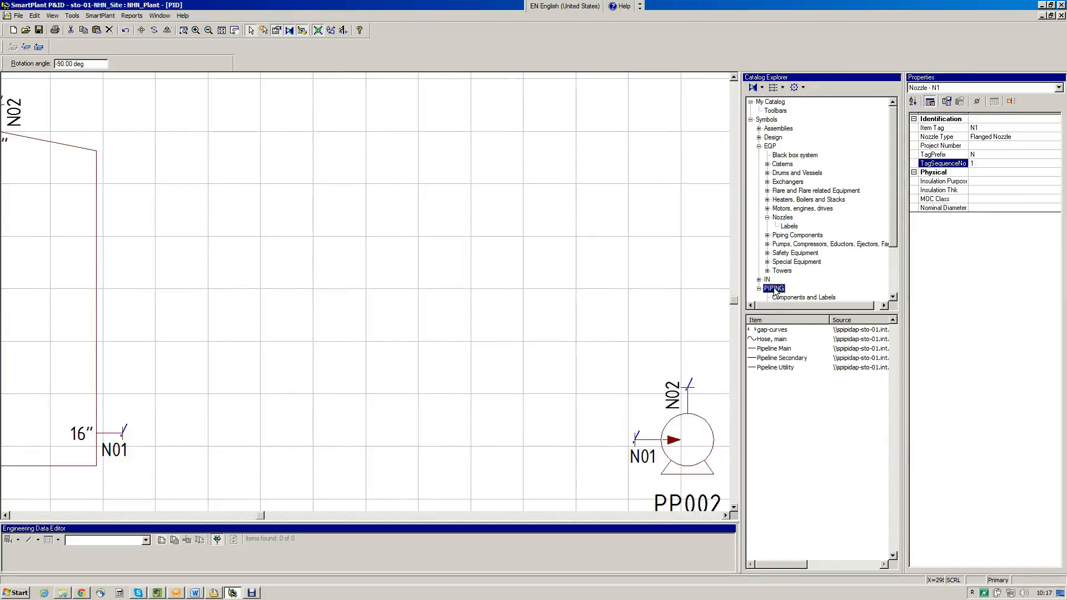
left_click(773, 349)
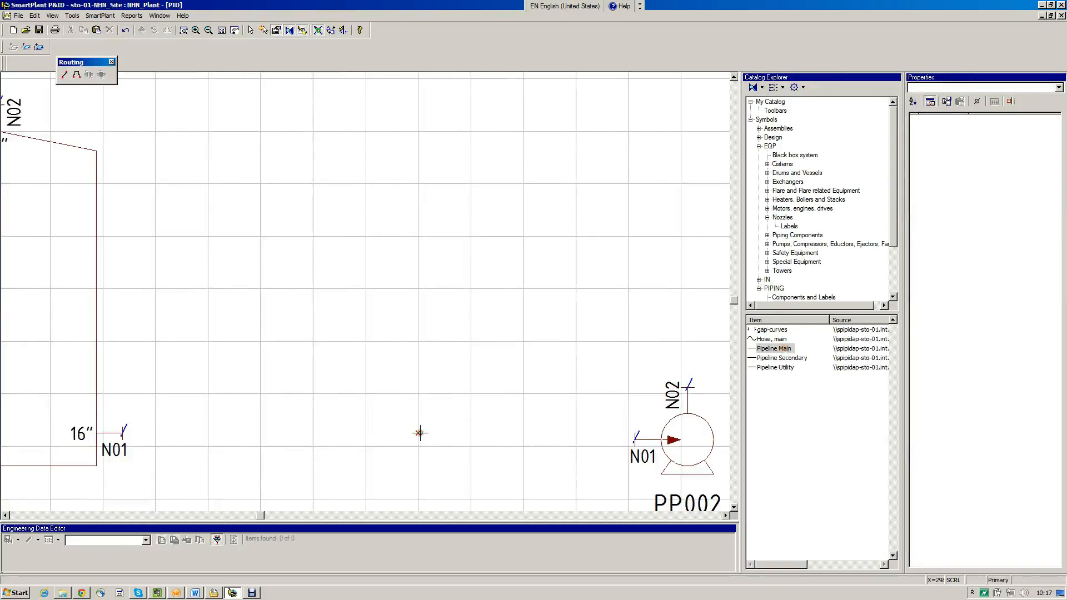
left_click(124, 434)
left_click(222, 309)
left_click(303, 234)
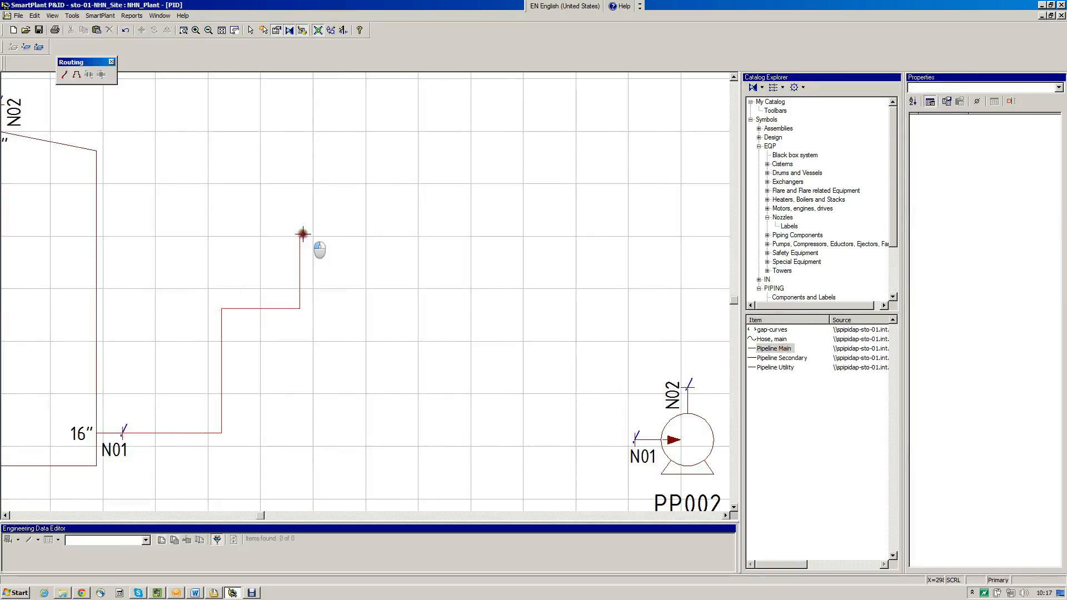
left_click(328, 348)
left_click(308, 483)
left_click(406, 482)
left_click(431, 420)
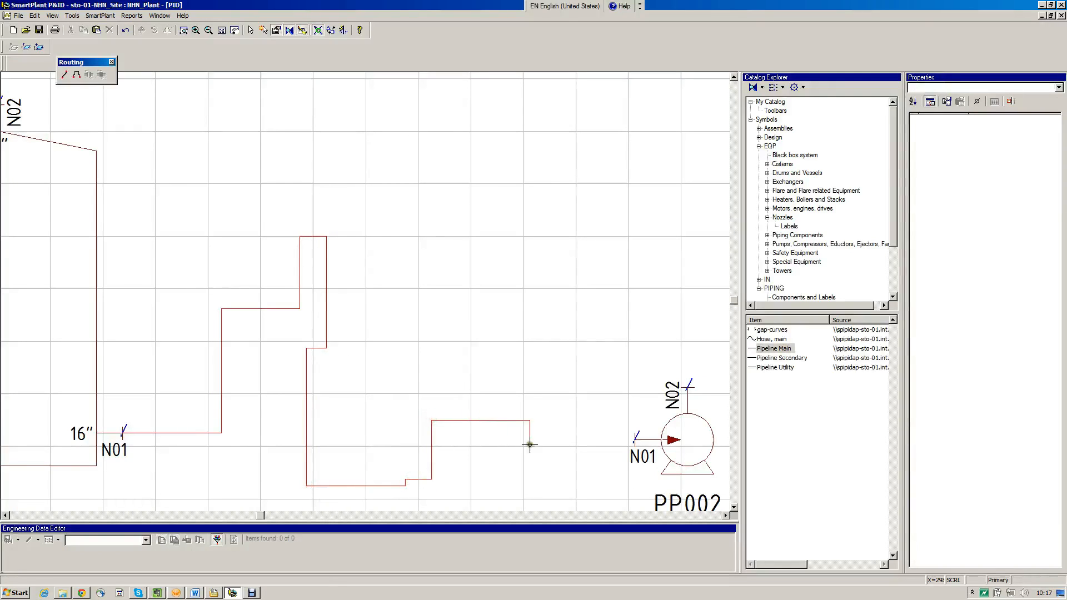
left_click(635, 440)
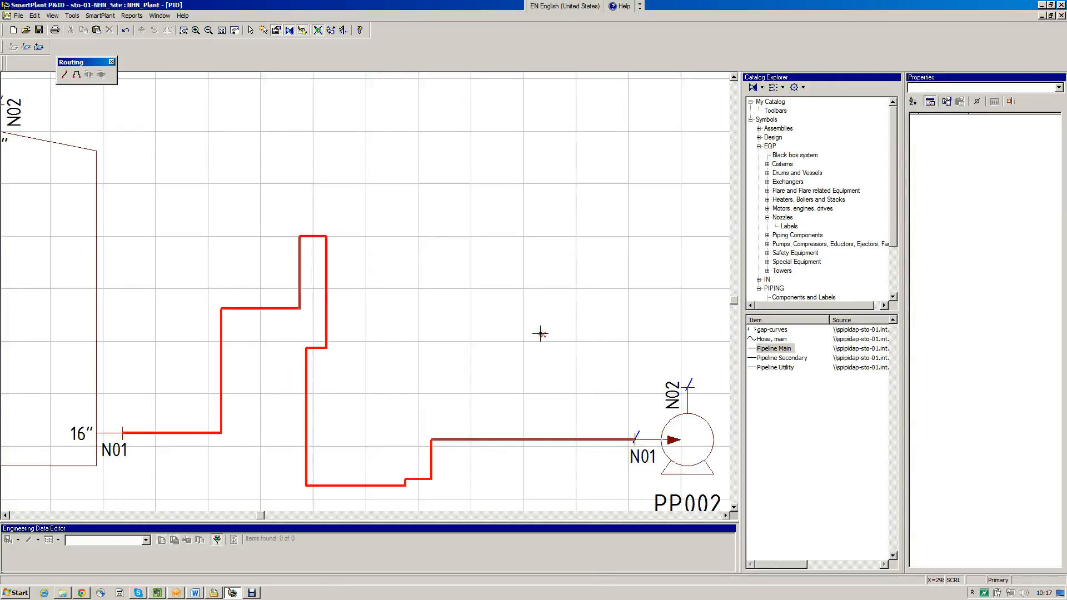
right_click(540, 334)
left_click(540, 333)
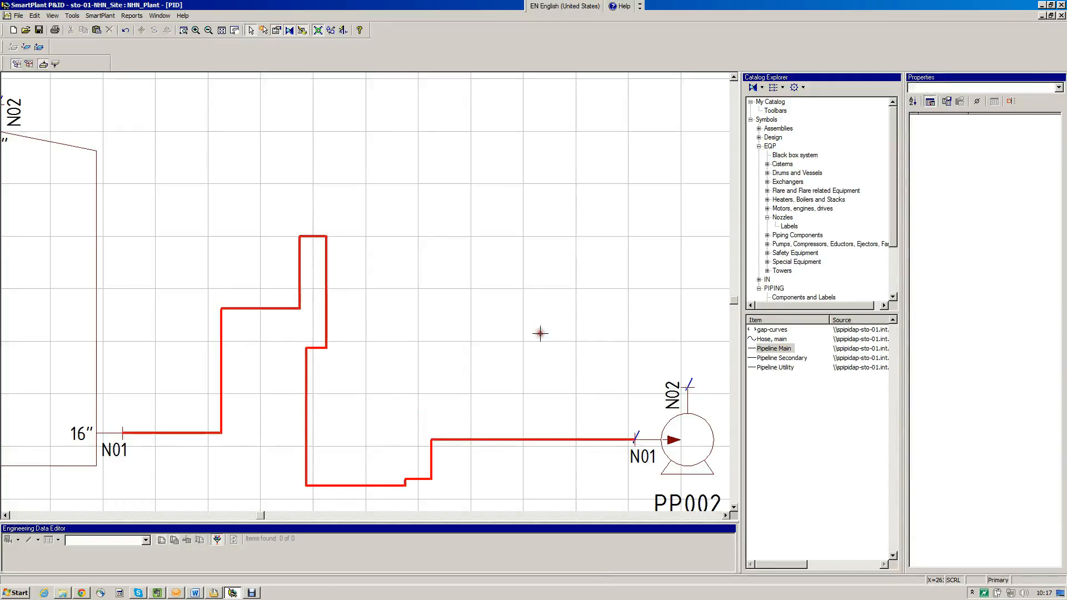
Review the consistency check between the pipe run and pump nozzle N01
double_click(639, 433)
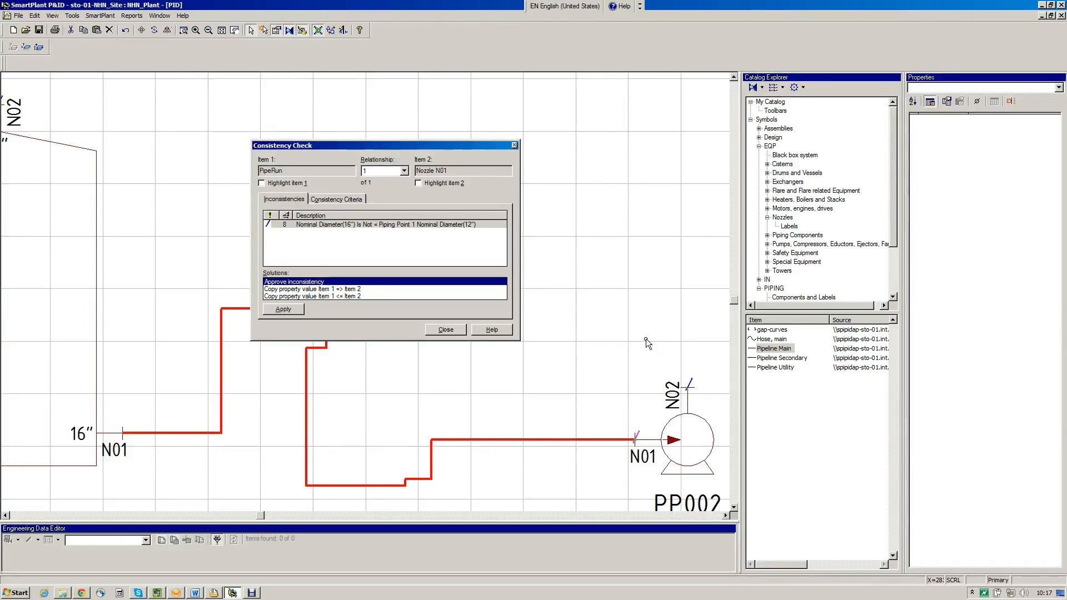
left_click(462, 330)
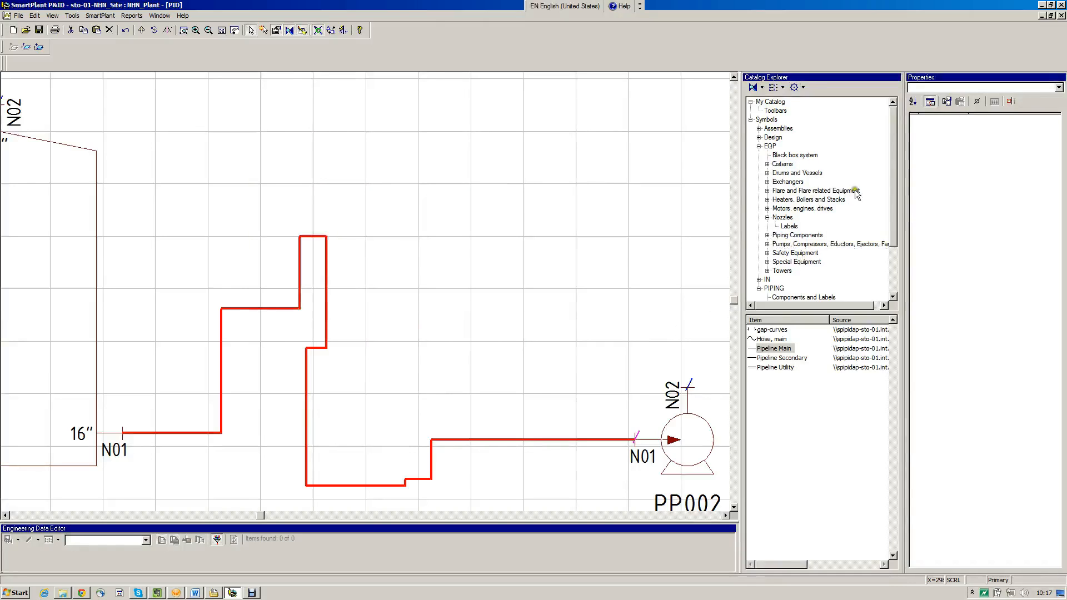
Insert an eccentric reducer in the pipe just before pump nozzle N01, flat side up with its large end facing the tank
left_click(892, 178)
left_click_drag(894, 180, 893, 226)
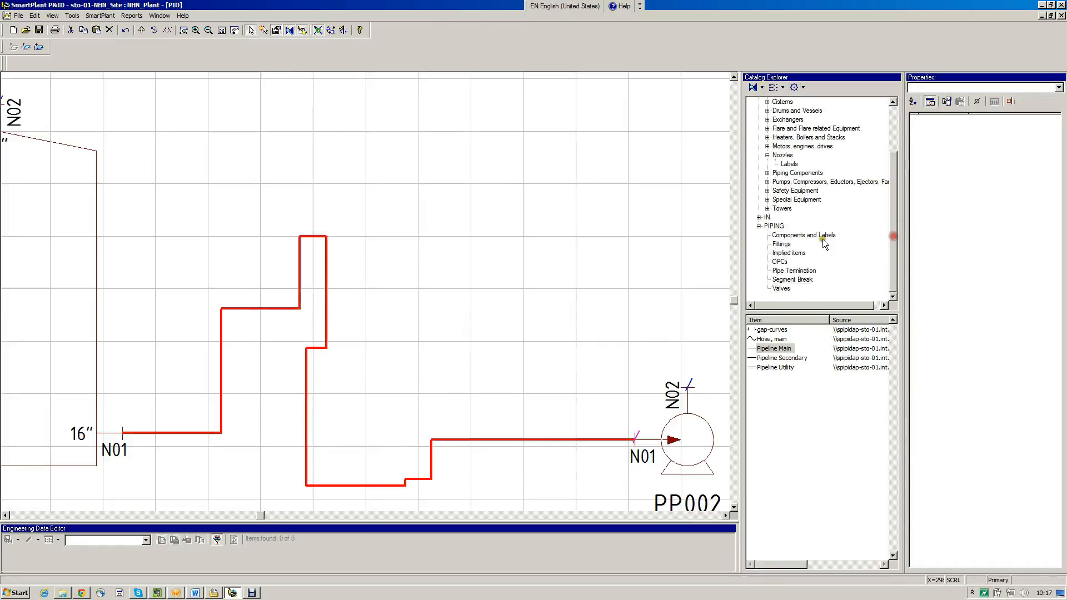
left_click(781, 245)
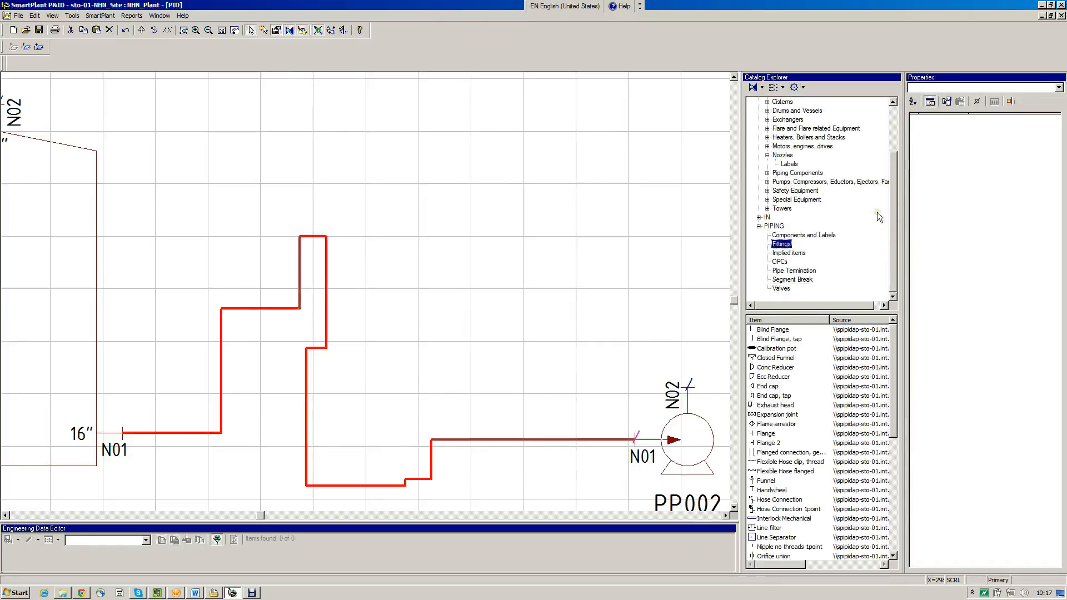
left_click(782, 376)
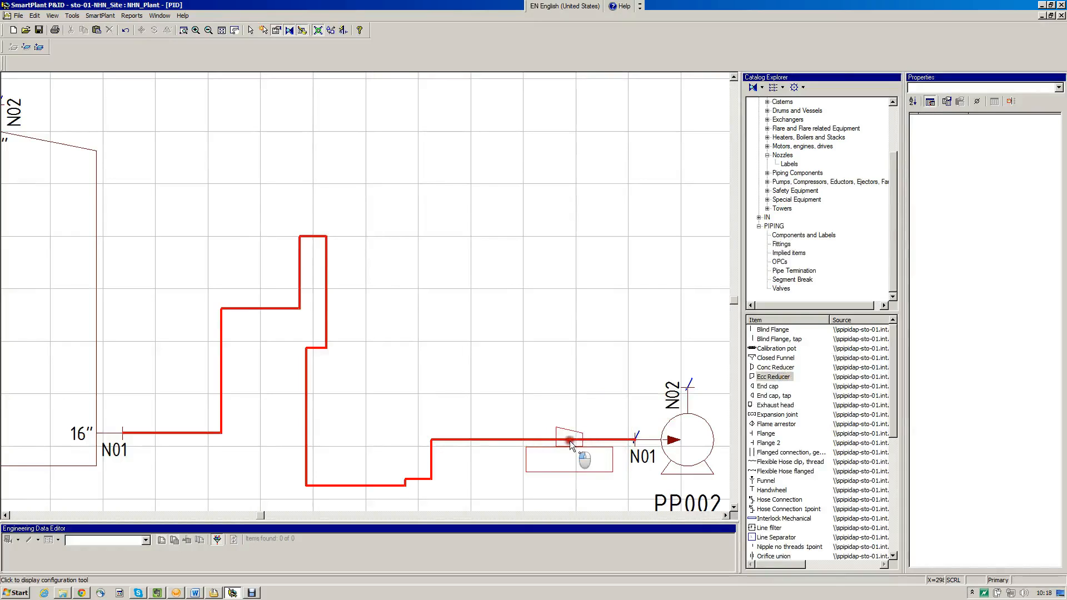
left_click(569, 441)
left_click(586, 464)
left_click(594, 464)
left_click(603, 465)
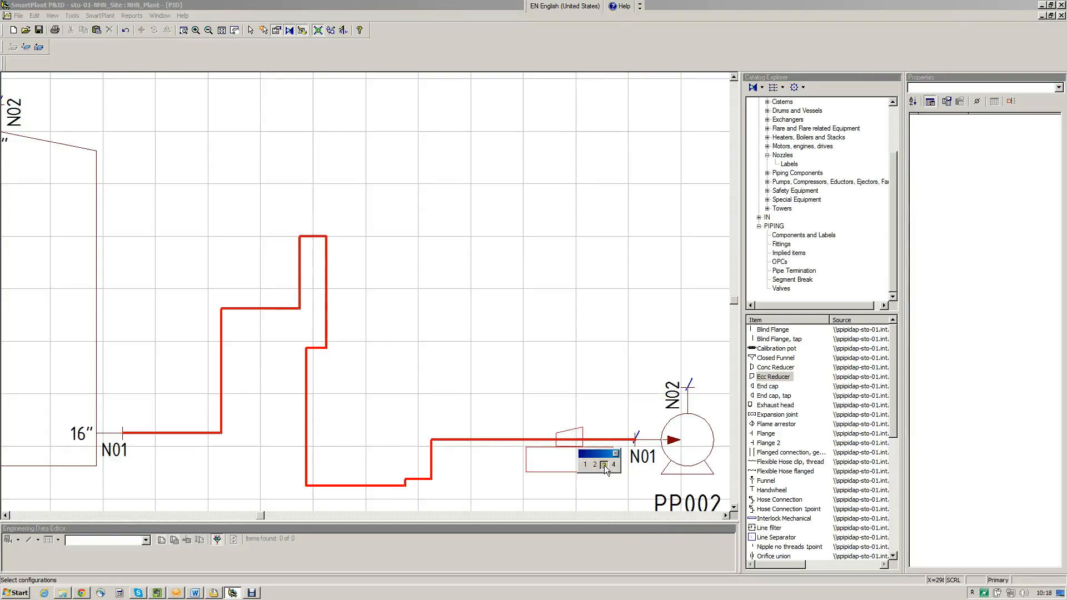
left_click(612, 464)
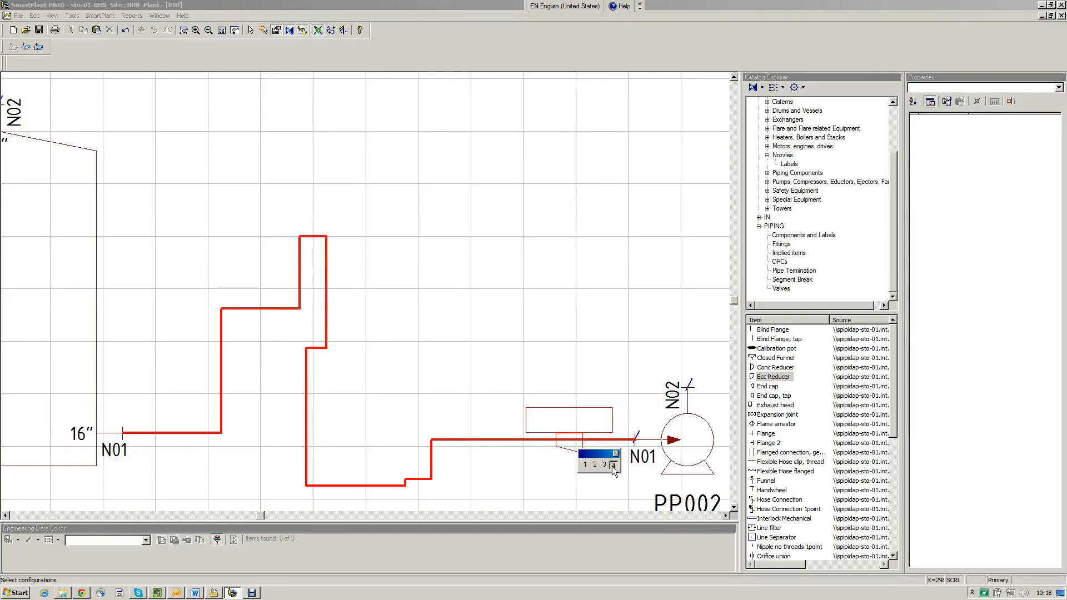
left_click(587, 465)
left_click(588, 465)
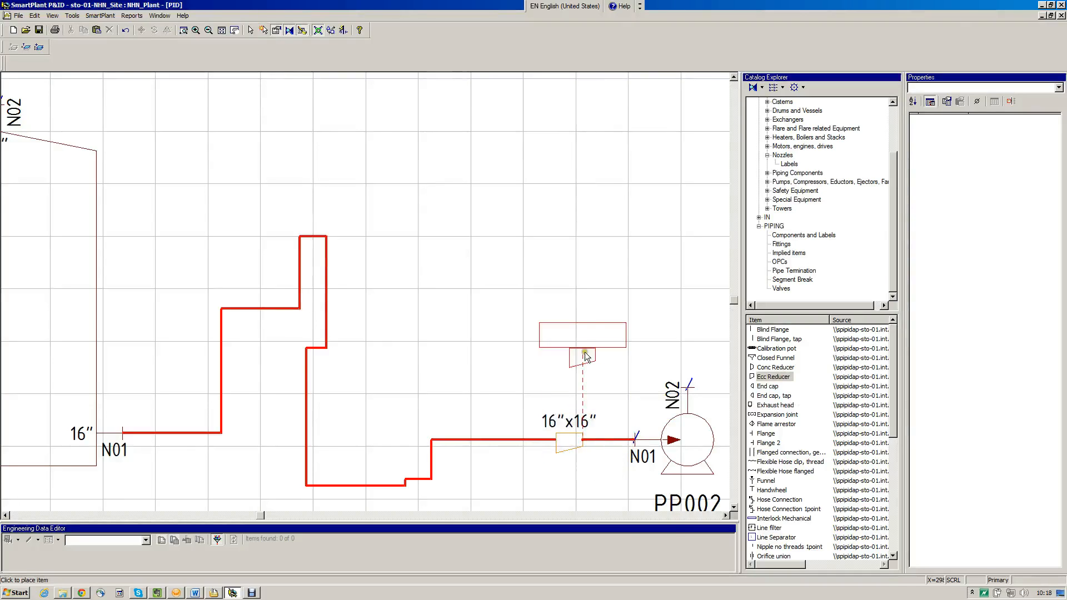
right_click(607, 308)
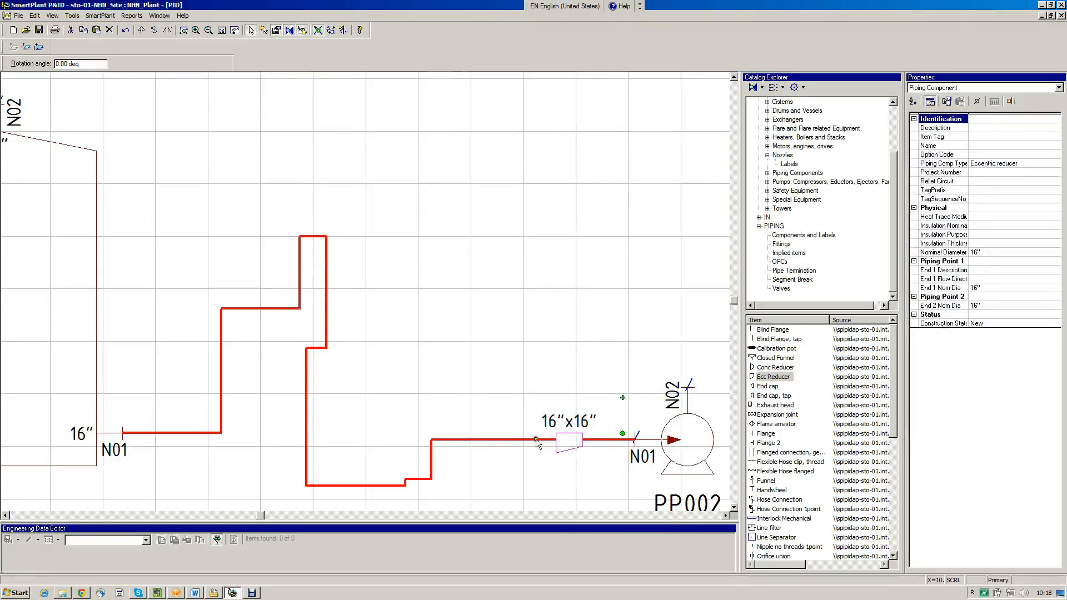
Set the nominal diameter of the pipe run between the reducer and pump nozzle N01 to 12"
left_click(601, 439)
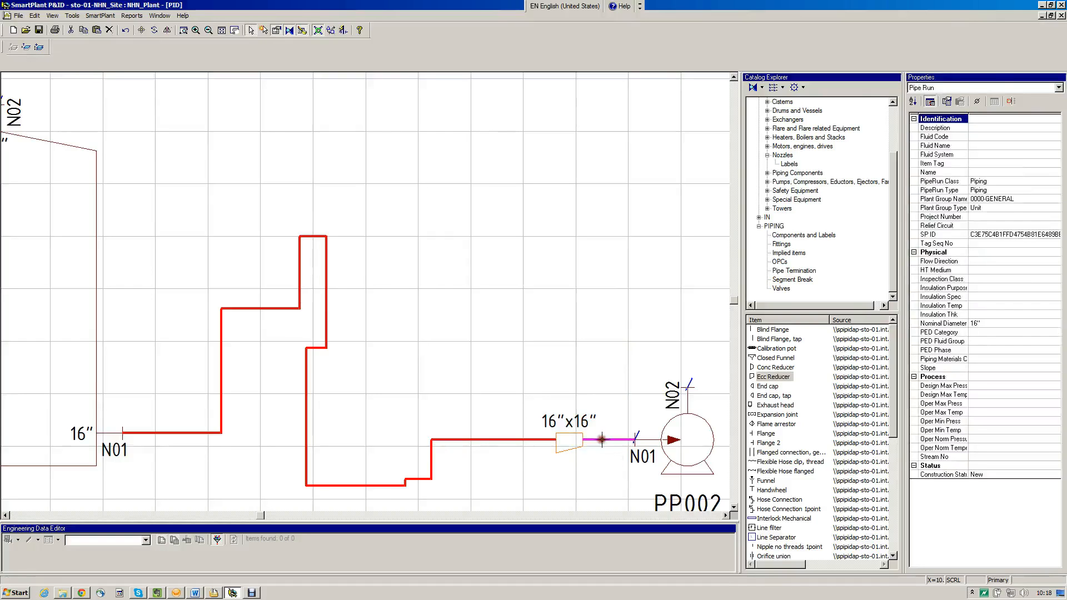
left_click(991, 321)
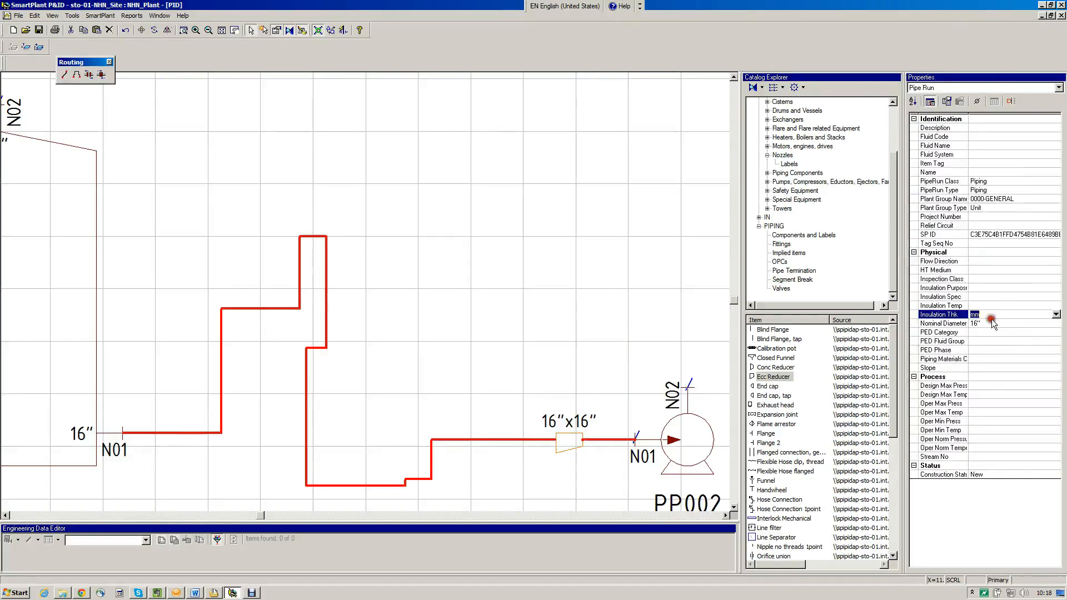
left_click(992, 322)
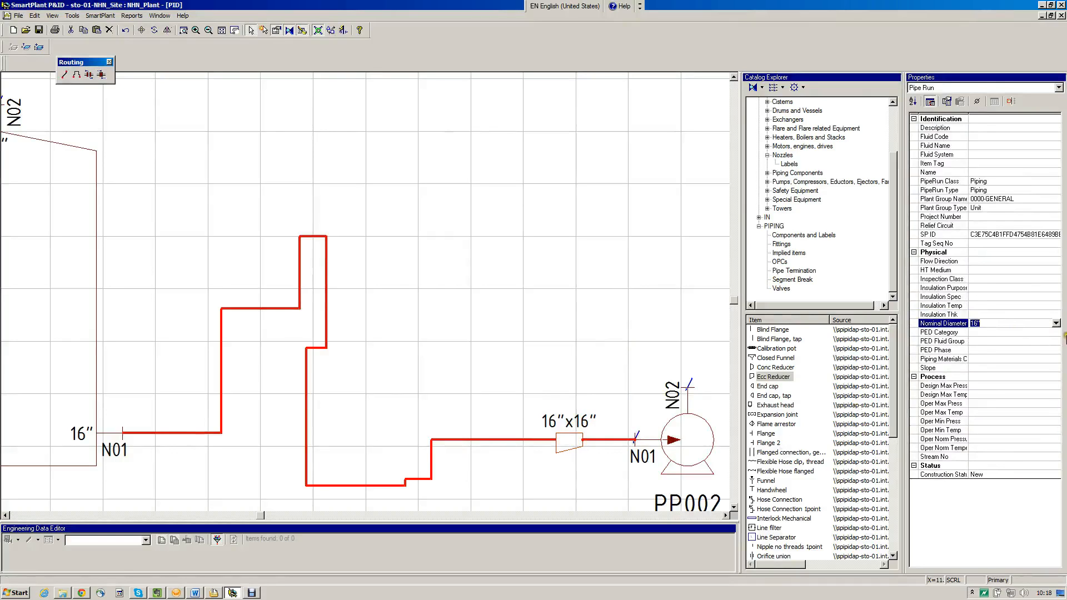
left_click(1056, 324)
left_click(1046, 345)
left_click(572, 228)
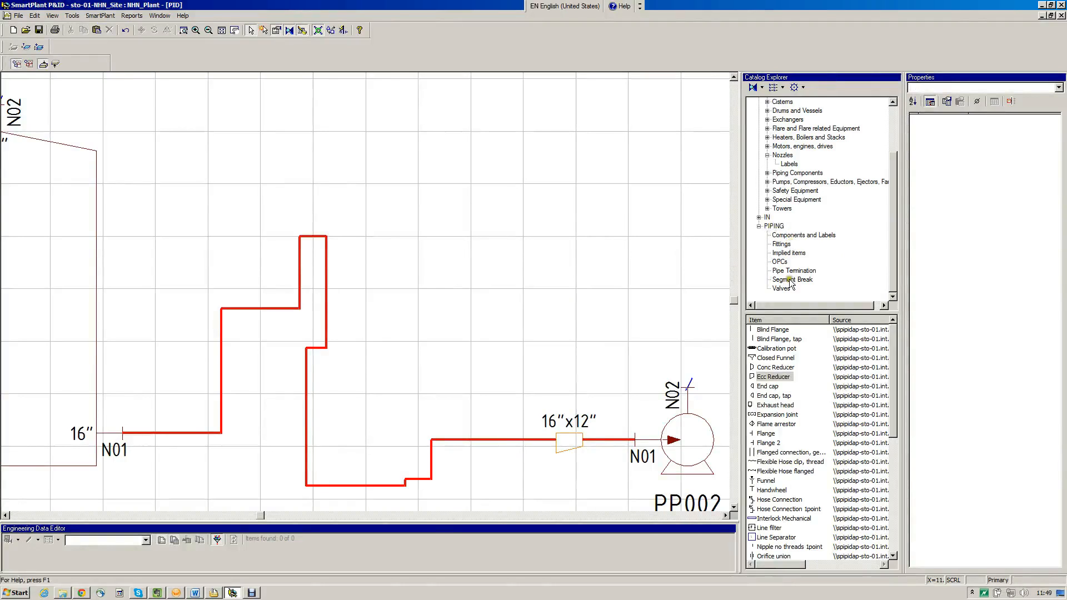
Place a Line Number label beside the first vertical section of the 16" pipe run near the tank
left_click(776, 227)
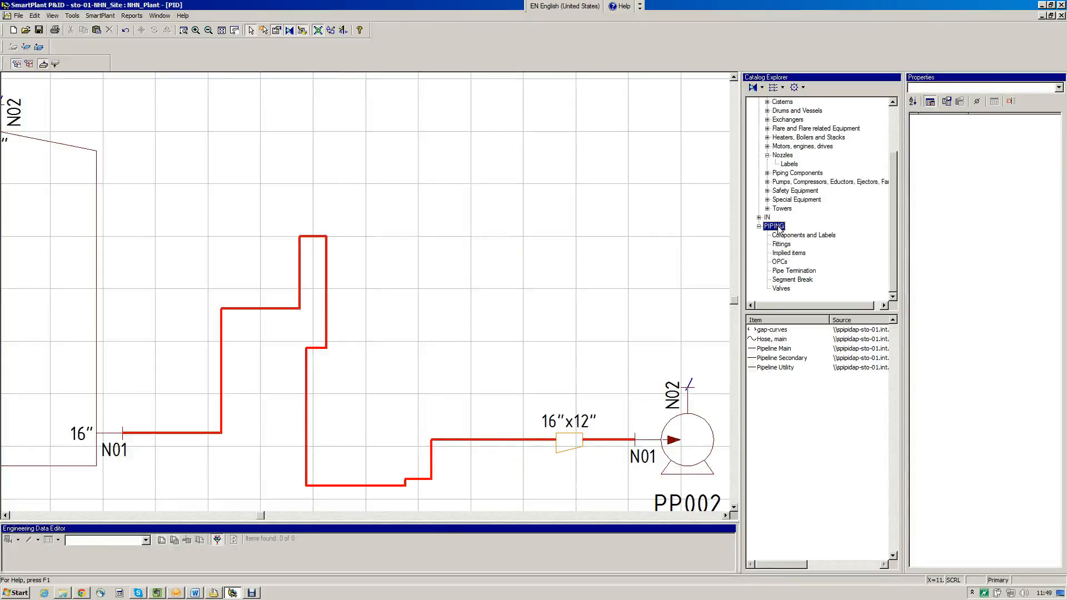
left_click(792, 236)
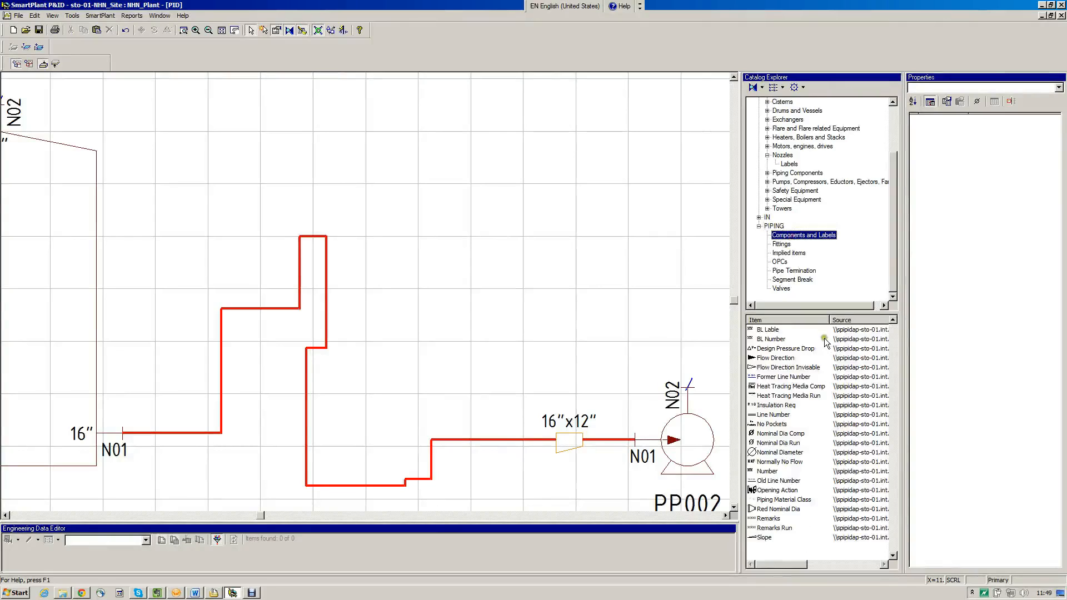
left_click(774, 415)
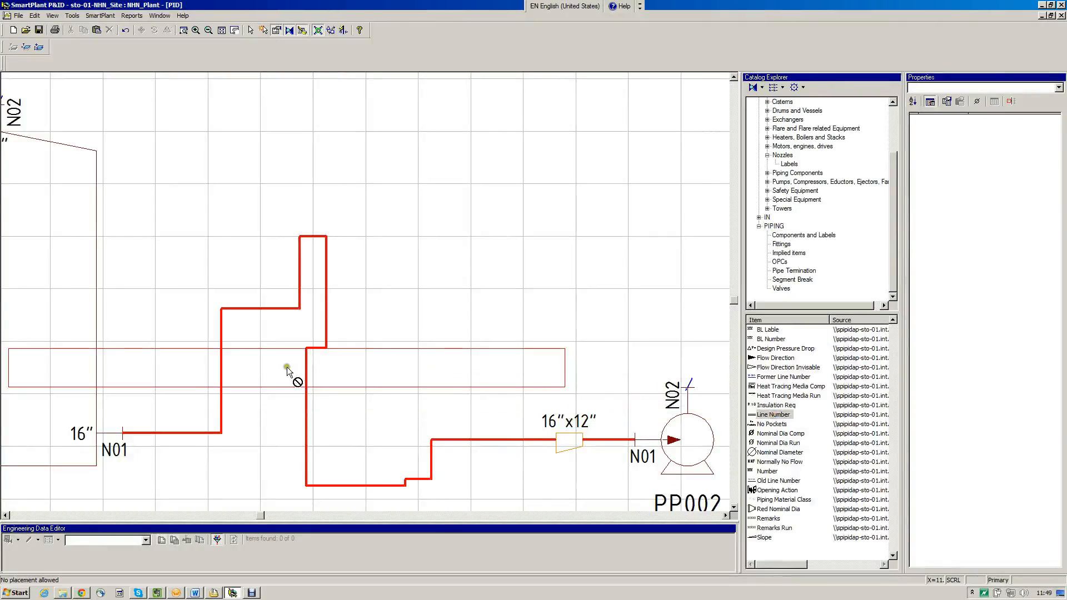
left_click(223, 361)
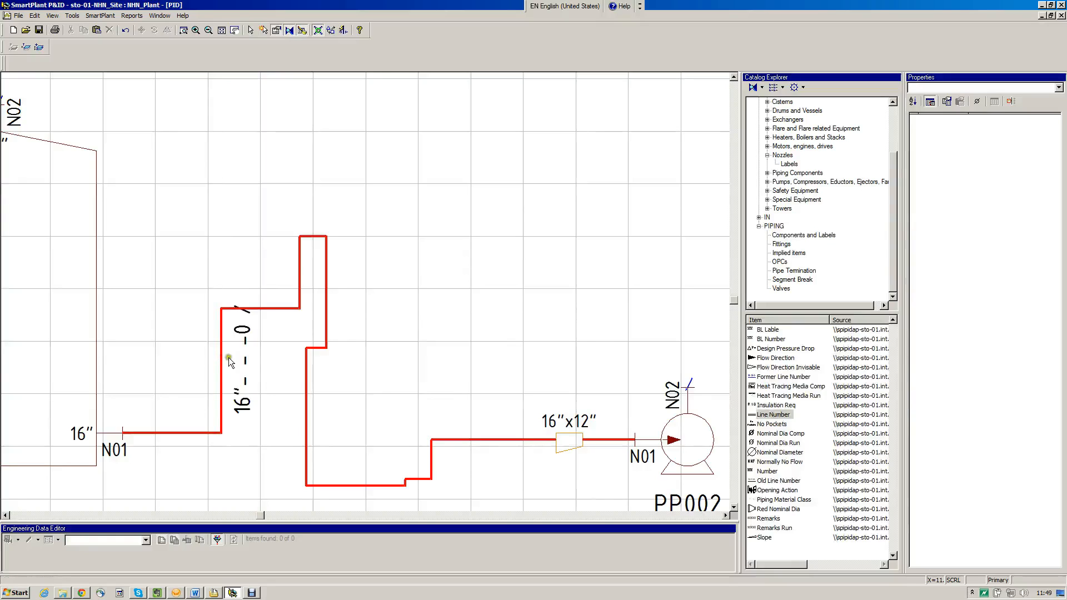
right_click(502, 197)
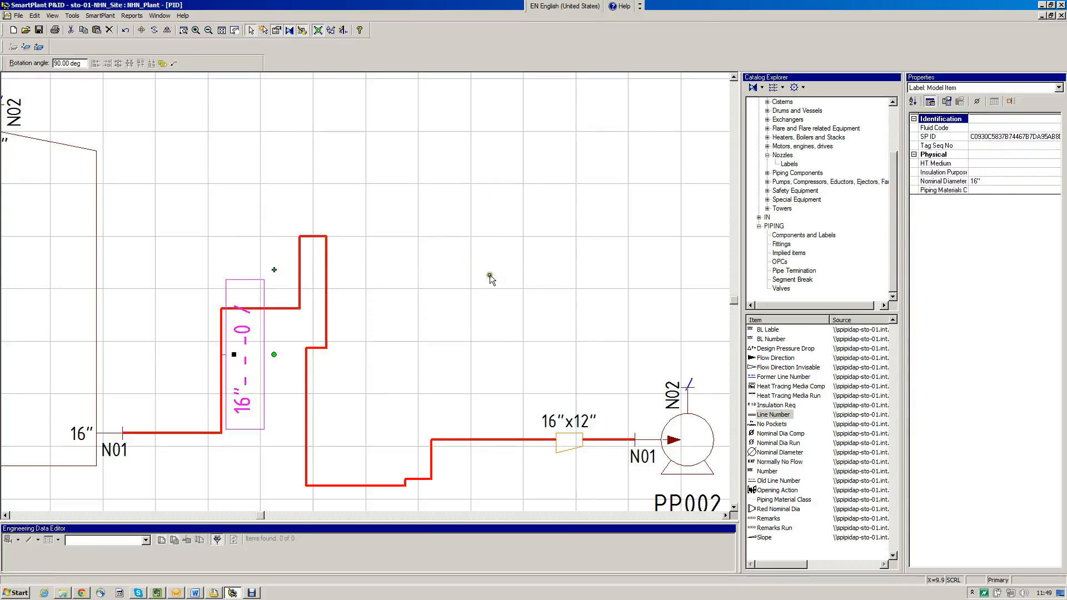
Set the fluid code of the 16" pipe run between the tank and the reducer to P
left_click(321, 350)
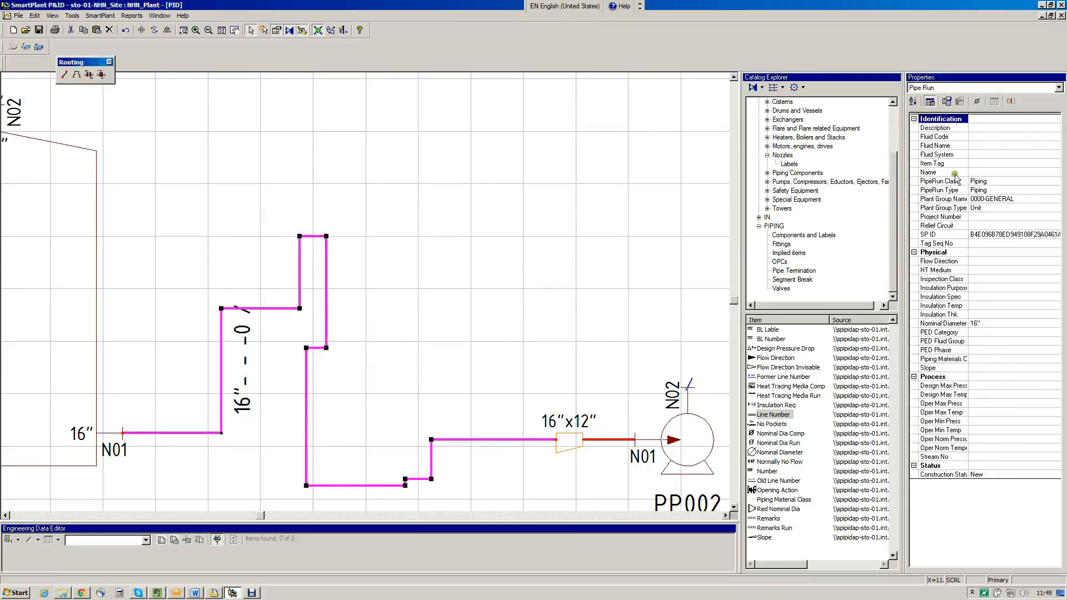
left_click(1005, 136)
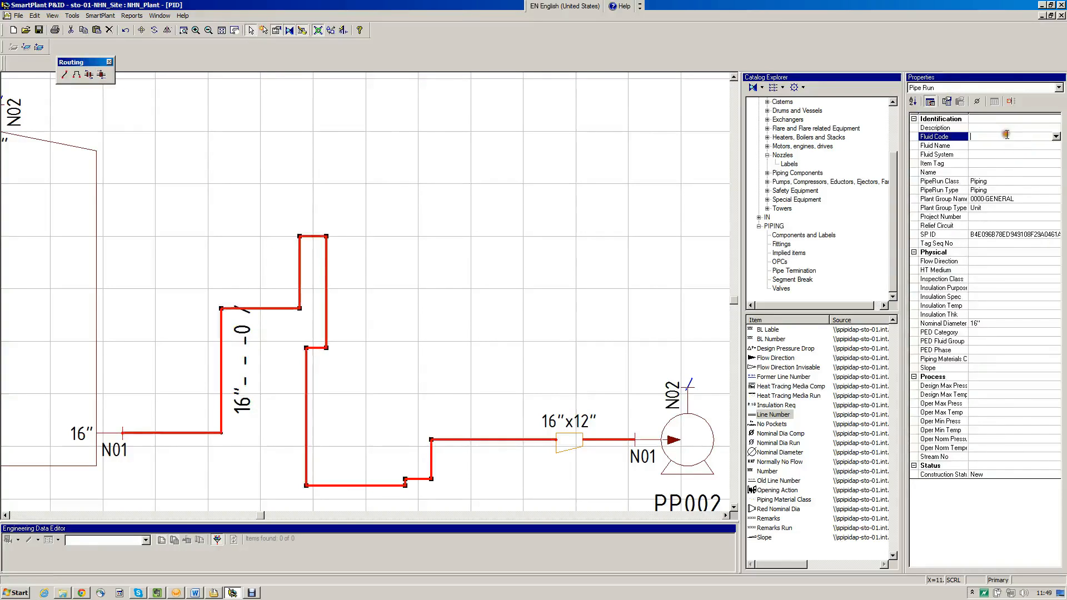
left_click(1055, 137)
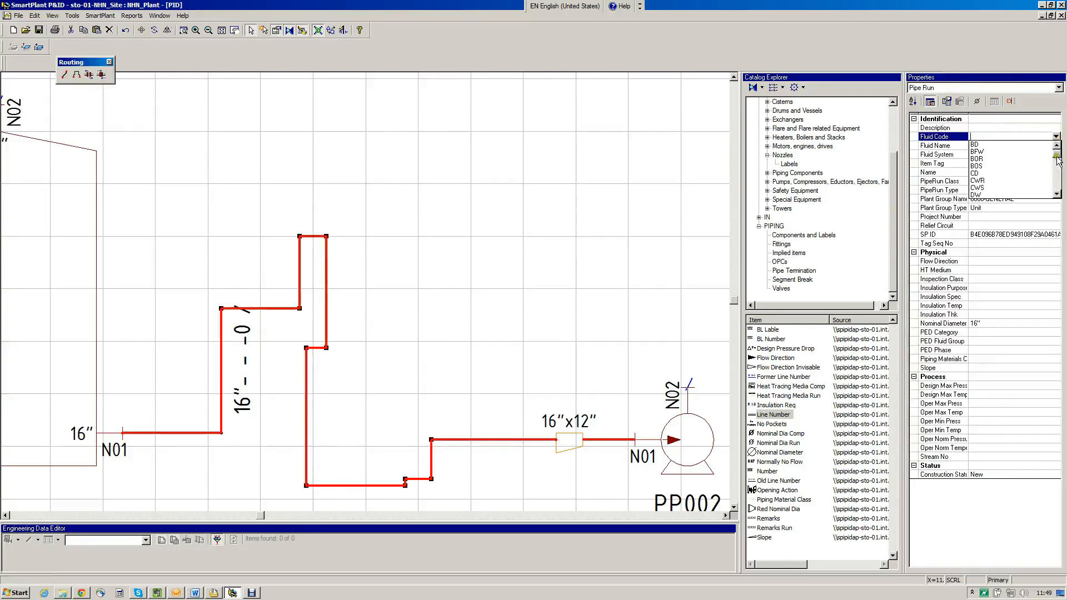
left_click(1056, 176)
left_click(1057, 179)
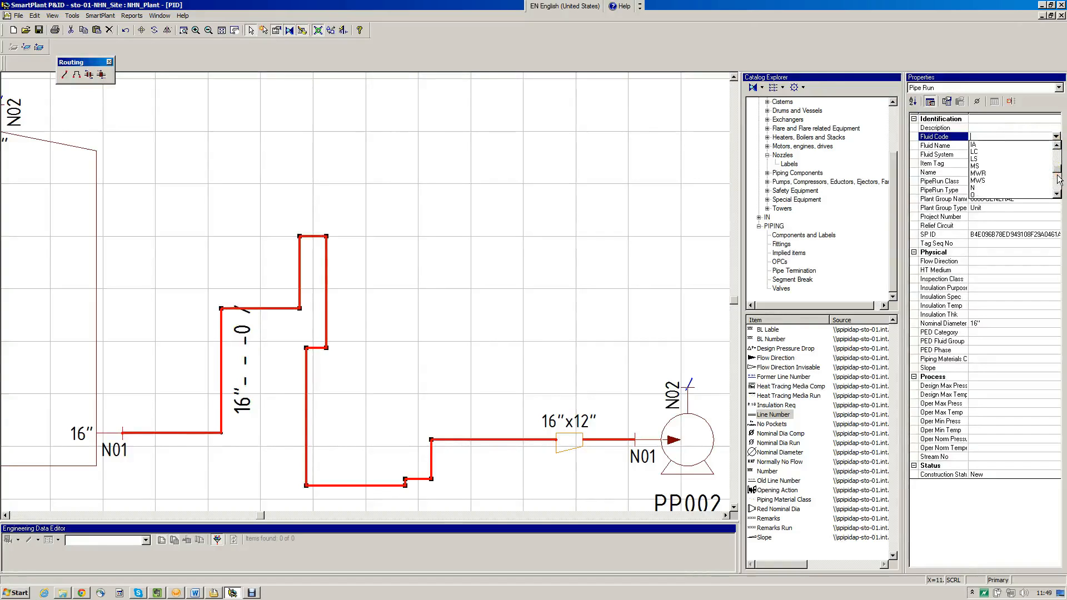
left_click(1056, 193)
left_click(1056, 193)
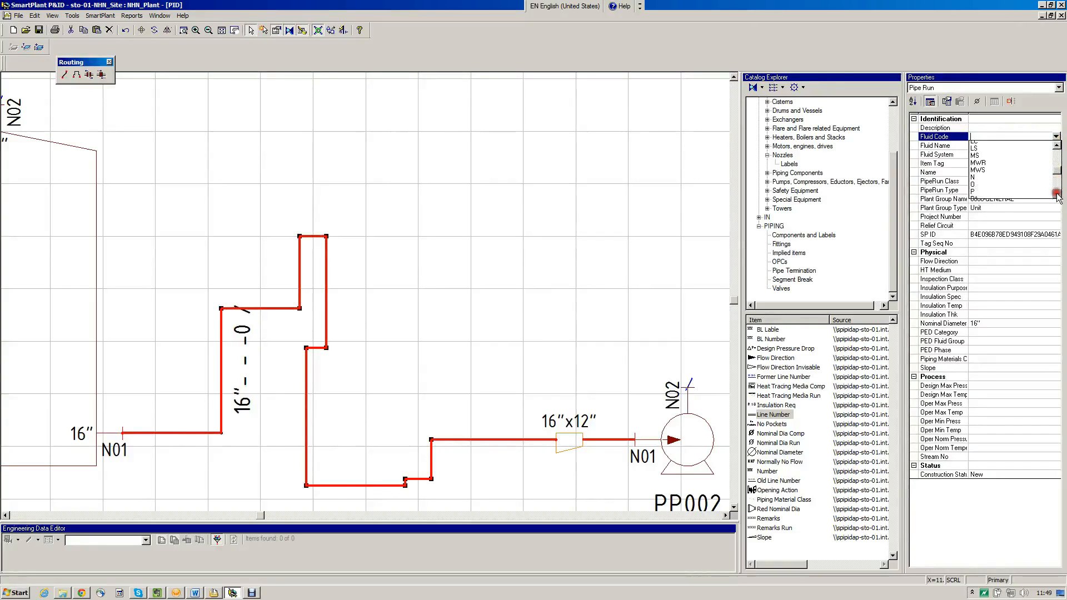
left_click(1031, 188)
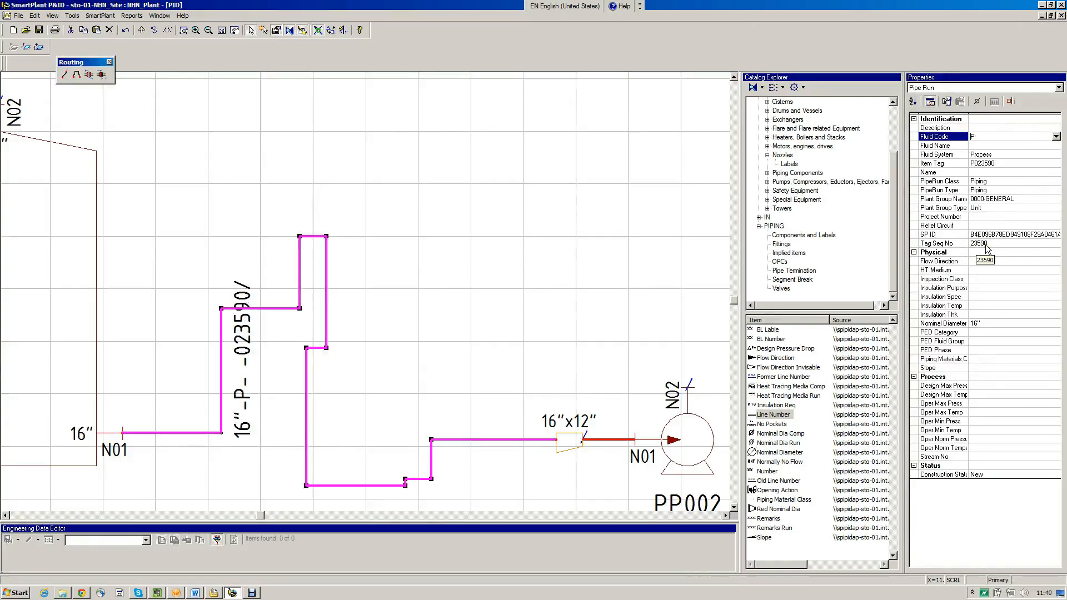
Set the 16" pipe run's tag sequence number to 002 and its piping materials class to B150B
left_click(985, 244)
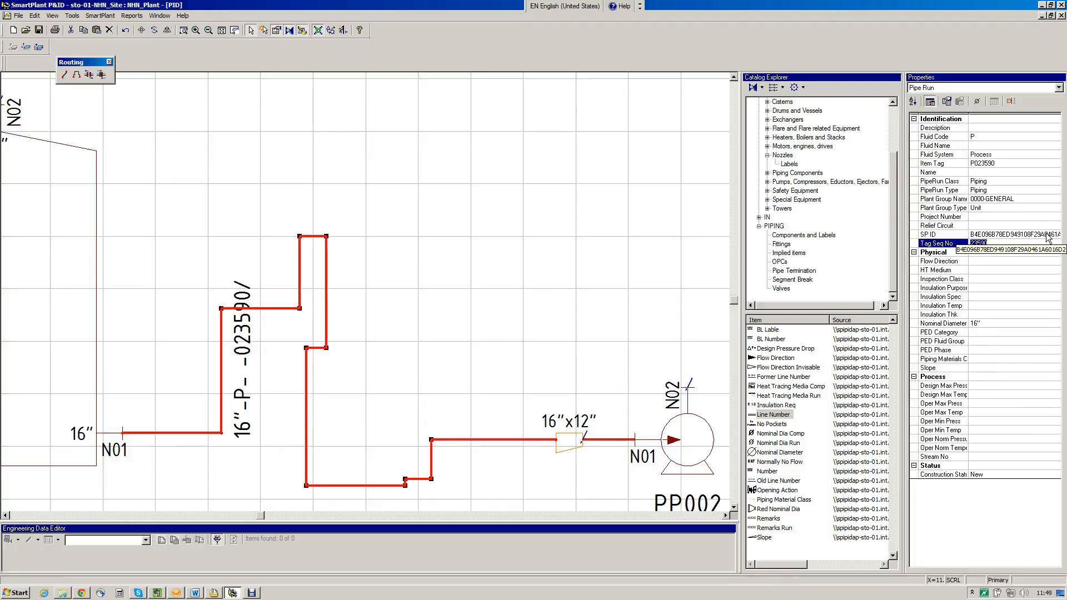
type("002")
key("Return")
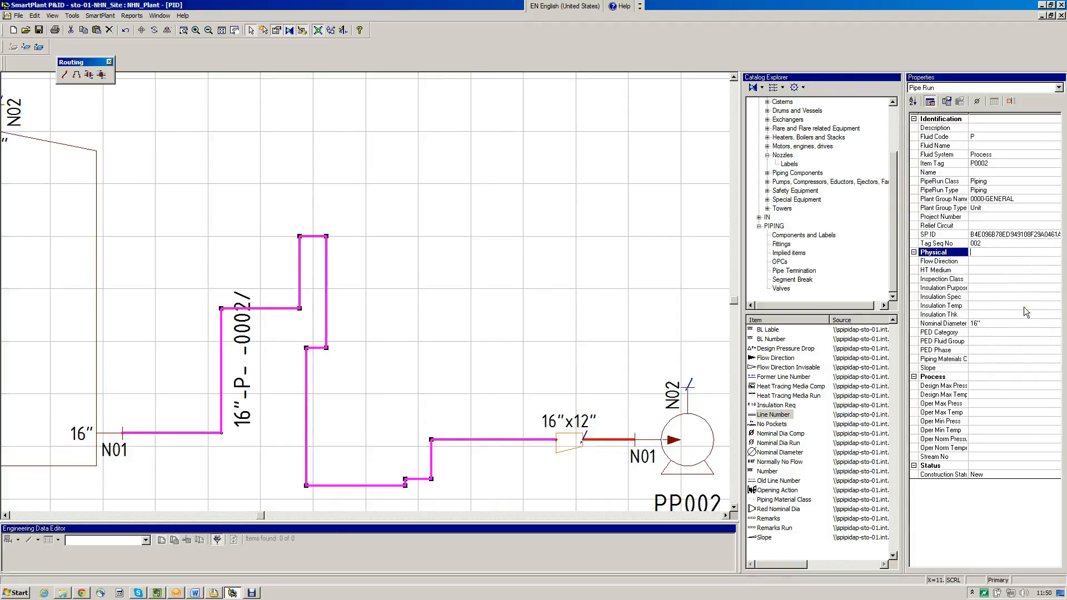
left_click(1009, 359)
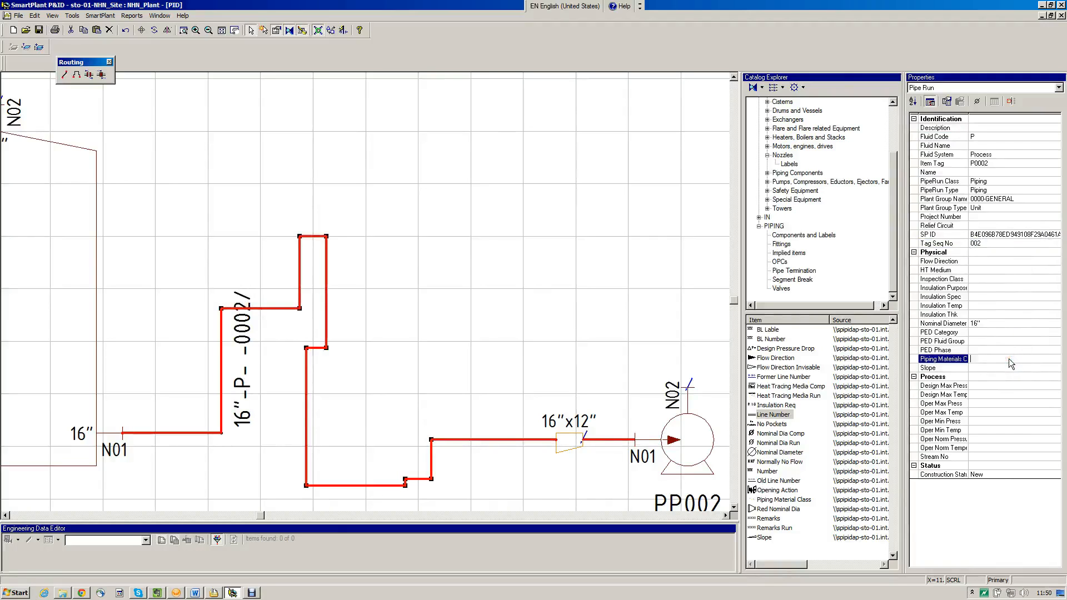
type("B150B")
key("Return")
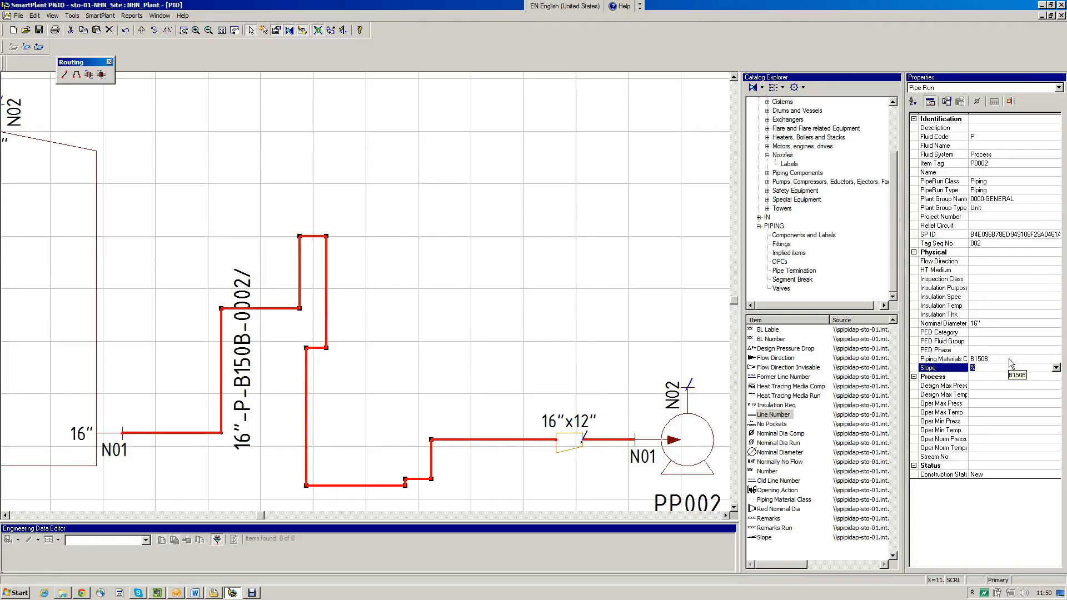
Set the insulation purpose of the 16" pipe run to HC, using the full property list
left_click(929, 101)
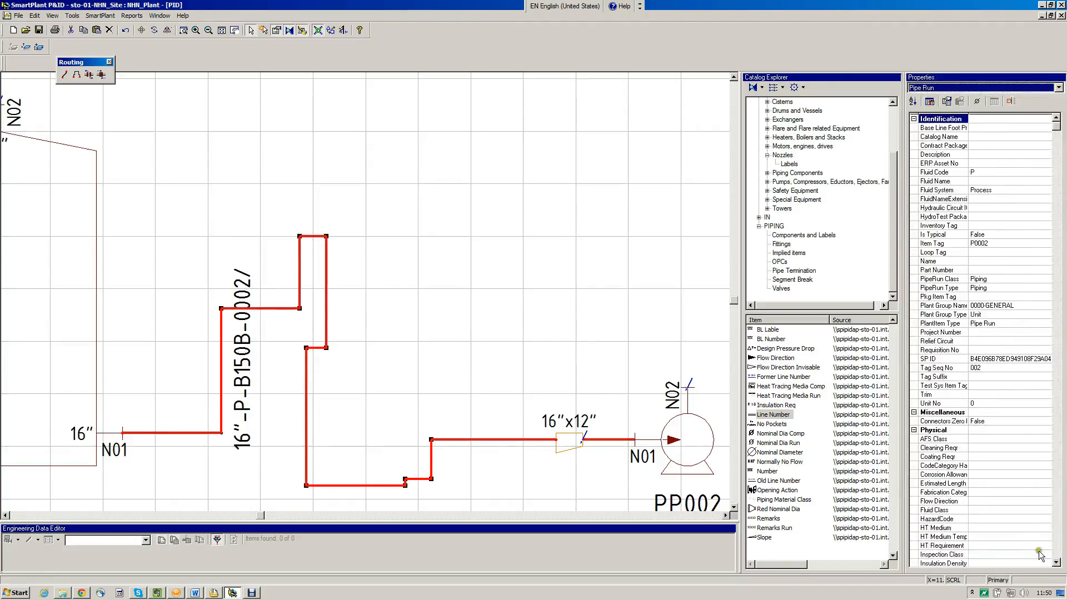
left_click(1056, 562)
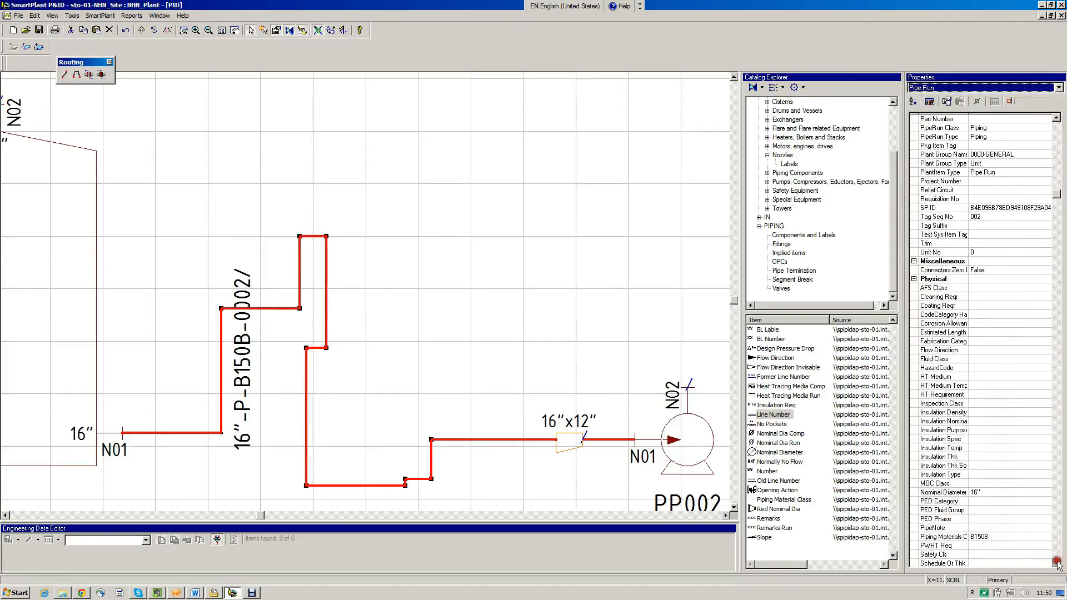
left_click(1055, 562)
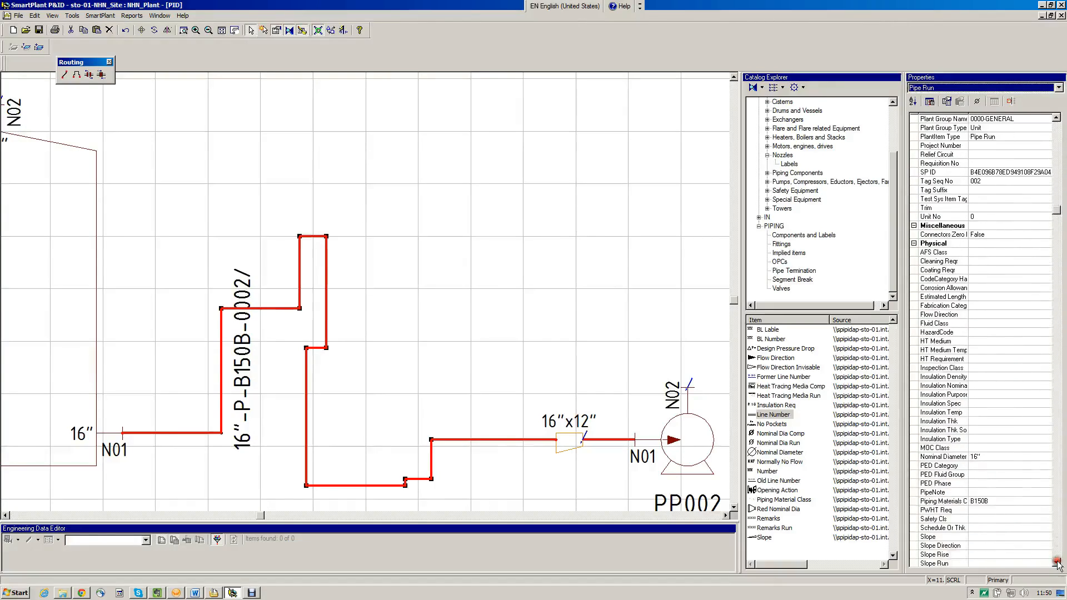
left_click(973, 395)
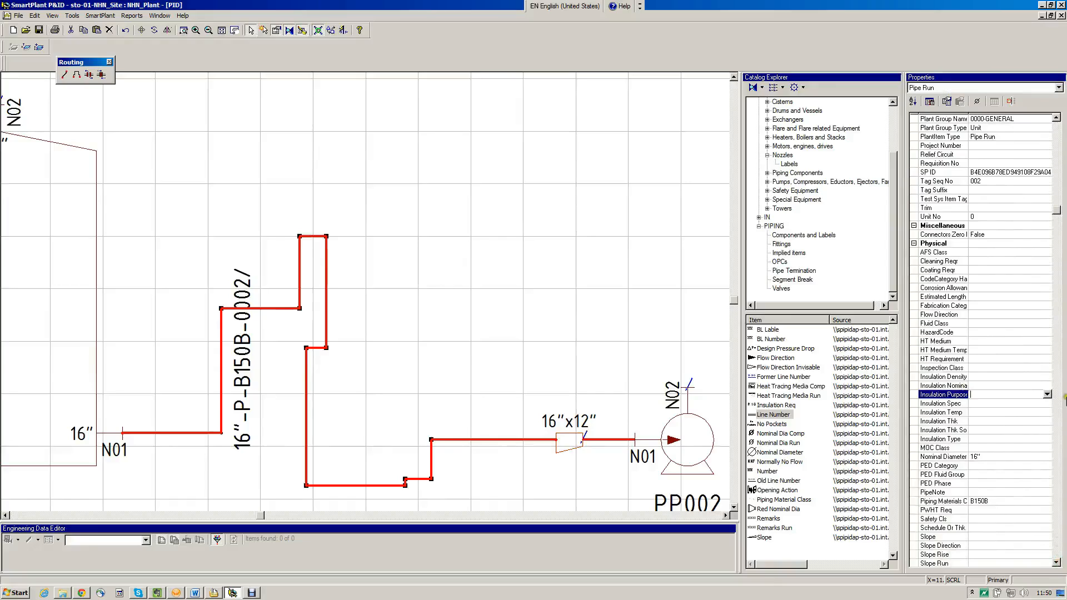
left_click(1047, 394)
left_click(1027, 413)
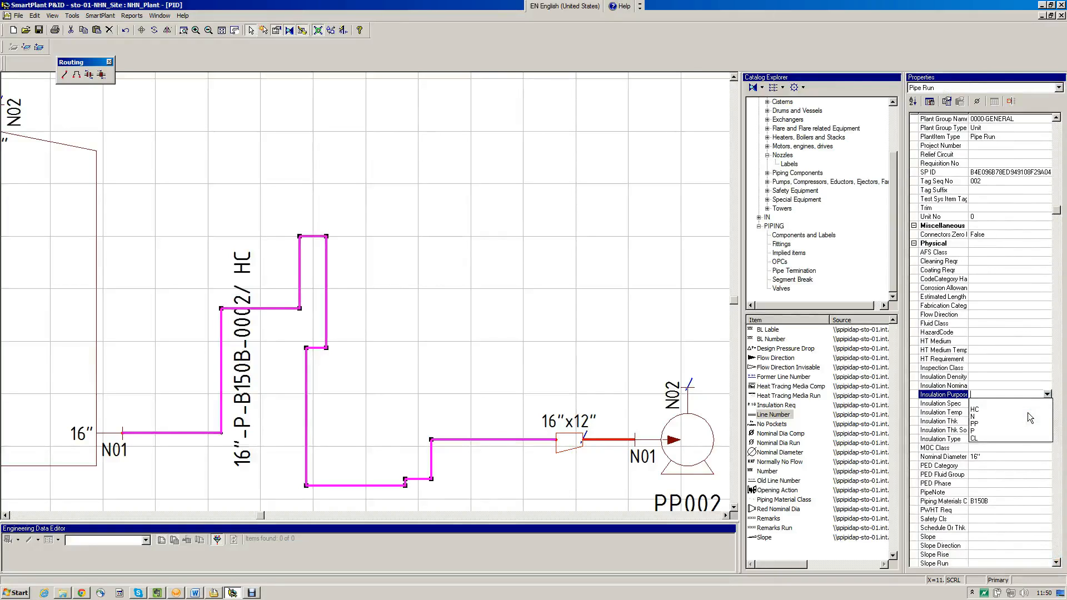
left_click(930, 99)
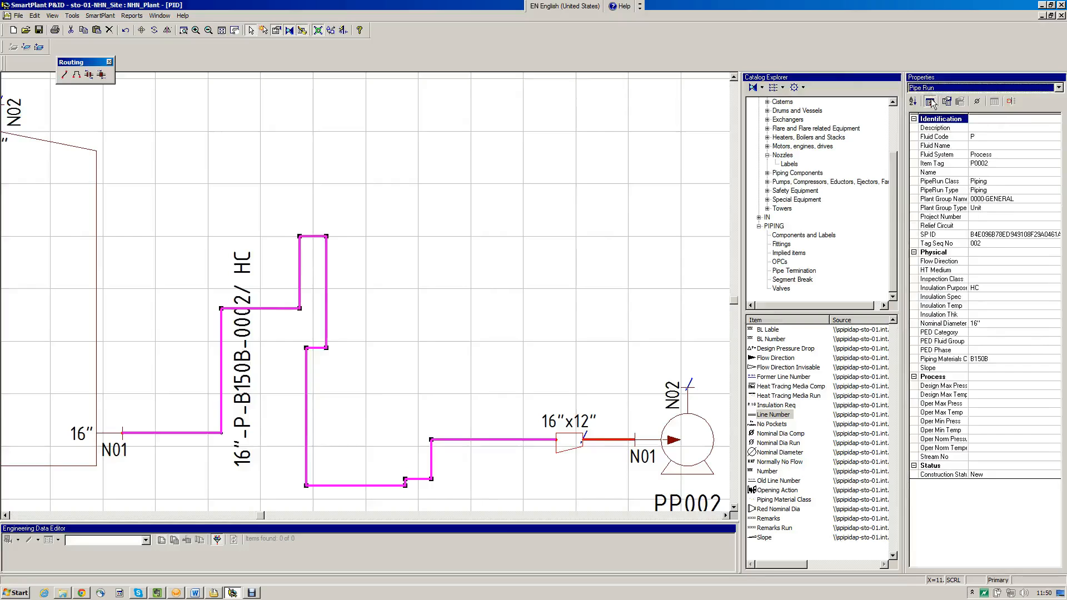
Remove the jogs from the 16" pipe run by aligning its offset segments into one plain loop and a straight section into the reducer
left_click(301, 278)
left_click_drag(300, 276, 221, 275)
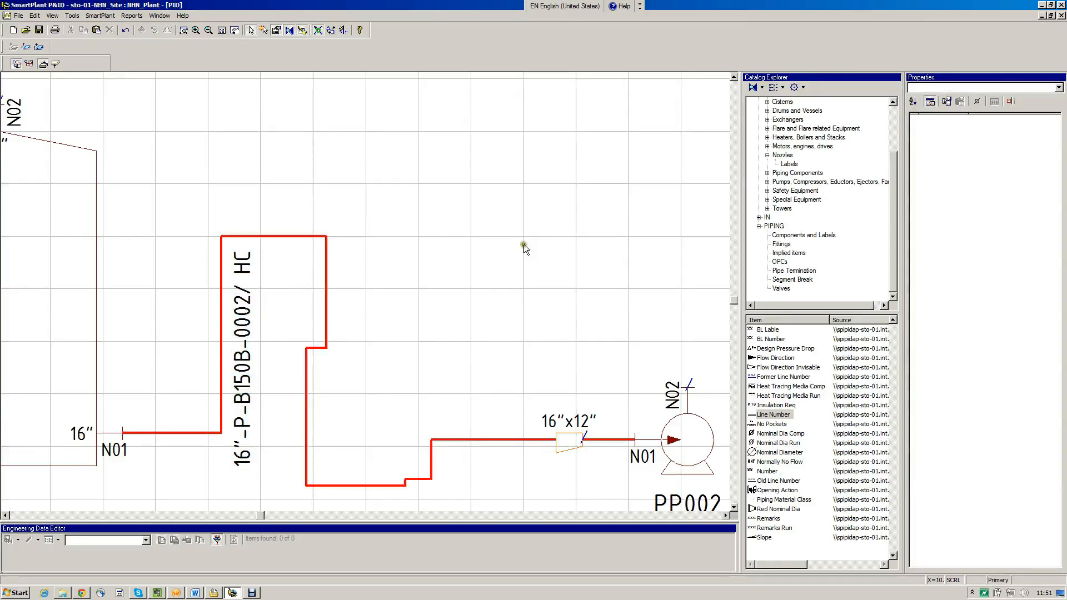
left_click(306, 397)
left_click_drag(306, 397, 351, 385)
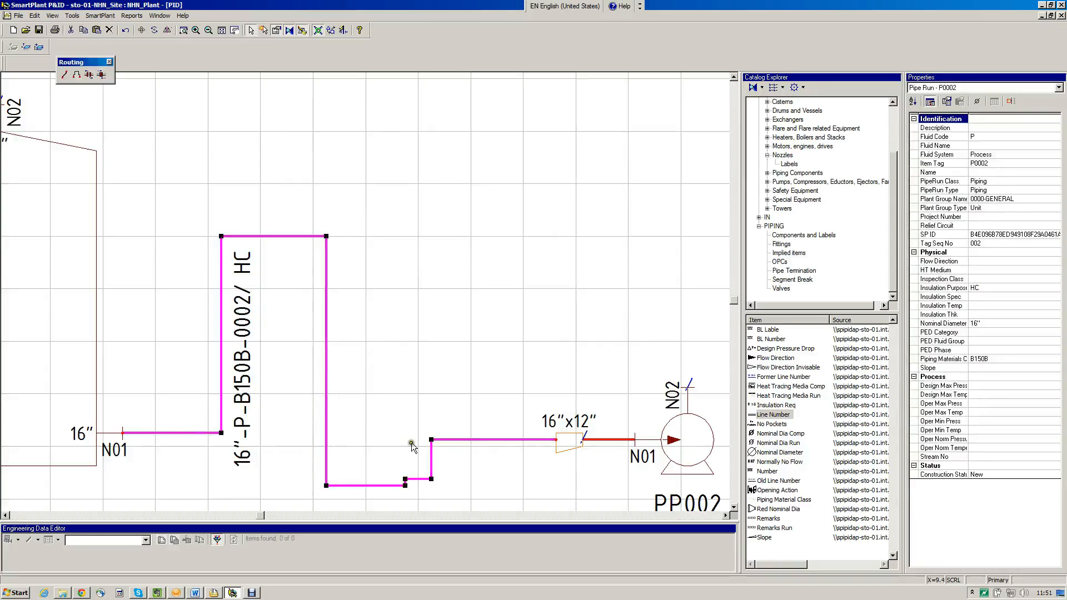
left_click_drag(420, 479, 423, 439)
left_click_drag(369, 487, 375, 439)
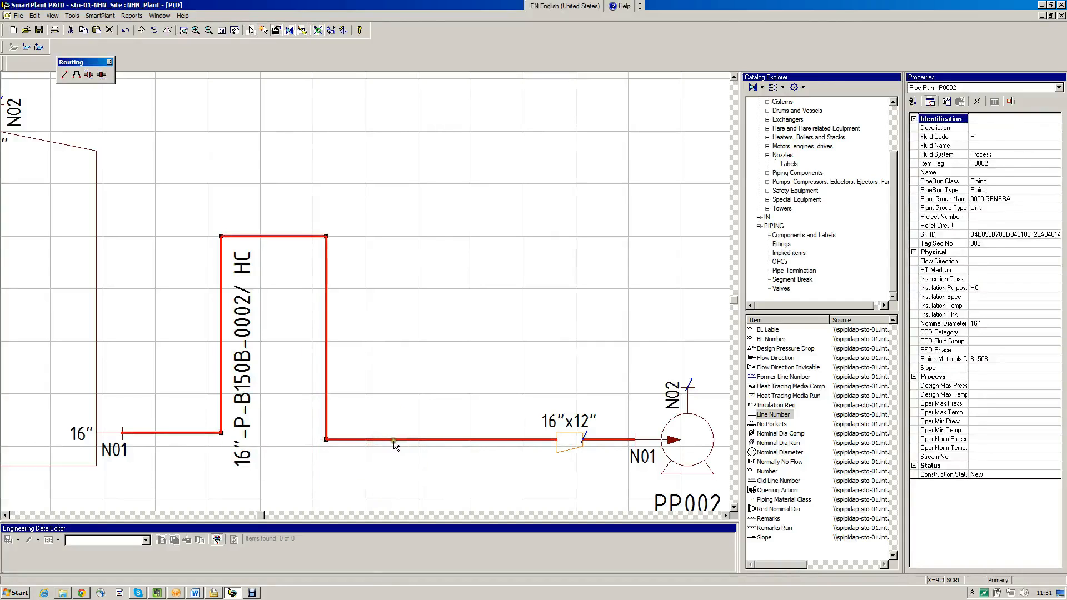